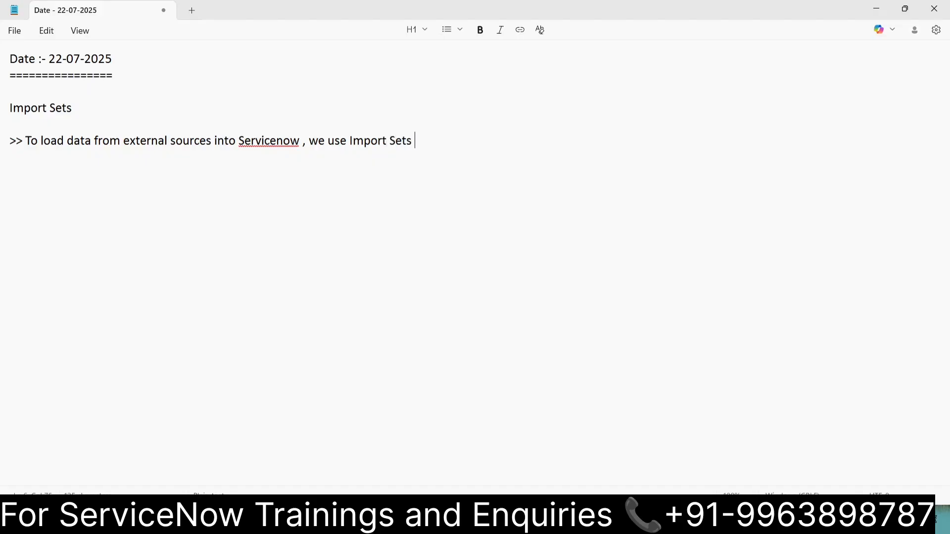
Complete the Import Sets sentence with "tool or Application" and add blank lines below it.
{"action": "type", "text": "tool or Applica"}
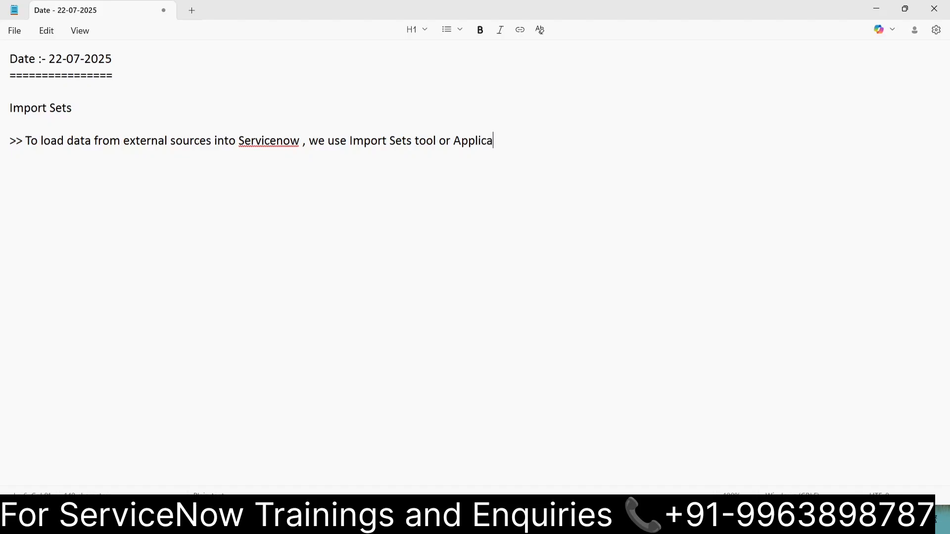
{"action": "type", "text": "tion"}
{"action": "key", "text": "Return"}
{"action": "key", "text": "Return"}
Correct the flagged word "Servicenow" to the suggested spelling "ServiceNow".
{"action": "right_click", "coordinate": [271, 143]}
{"action": "mouse_move", "coordinate": [312, 161]}
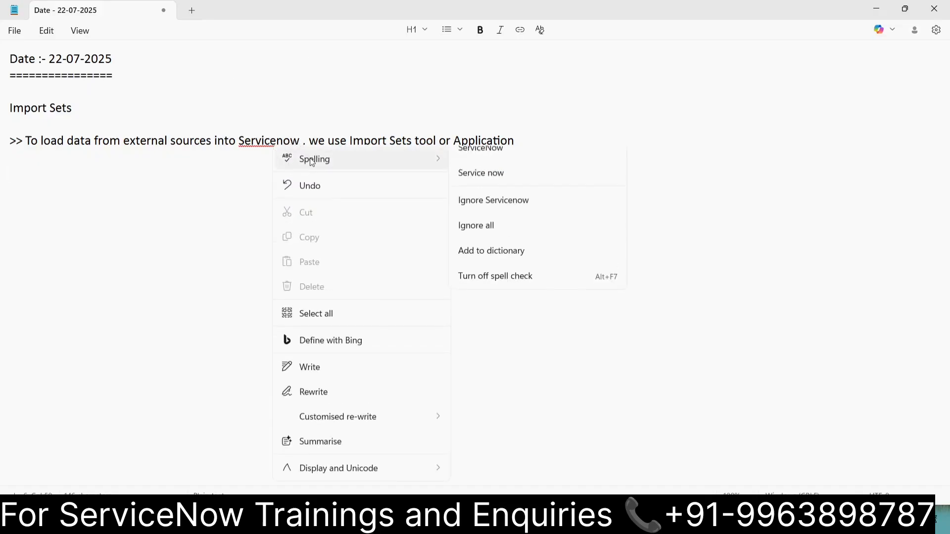
{"action": "left_click", "coordinate": [462, 171]}
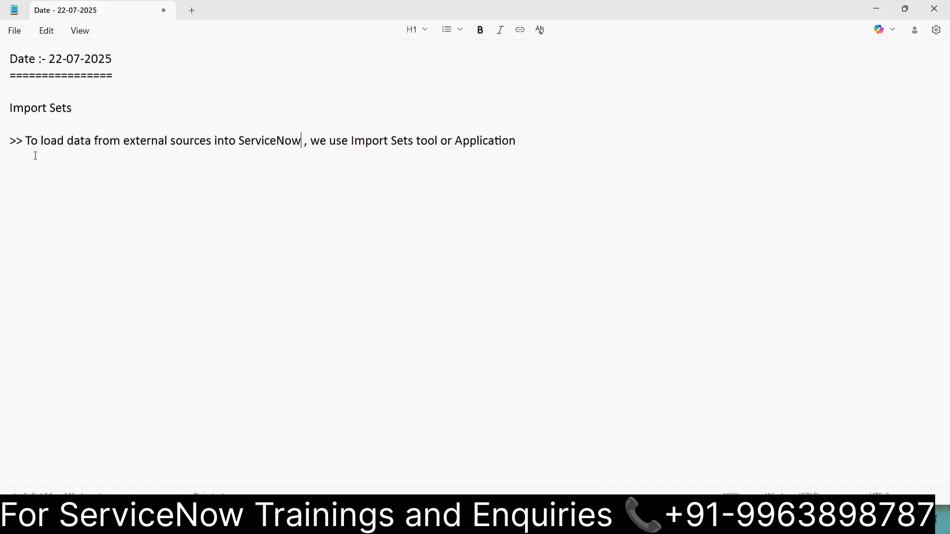
Add the numbered item "1. Staging Area" below the Import Sets sentence, leaving blank lines around it.
{"action": "left_click", "coordinate": [560, 140]}
{"action": "key", "text": "Return"}
{"action": "key", "text": "Return"}
{"action": "key", "text": "Return"}
{"action": "type", "text": "1. Staging Area"}
{"action": "key", "text": "Return"}
{"action": "key", "text": "Return"}
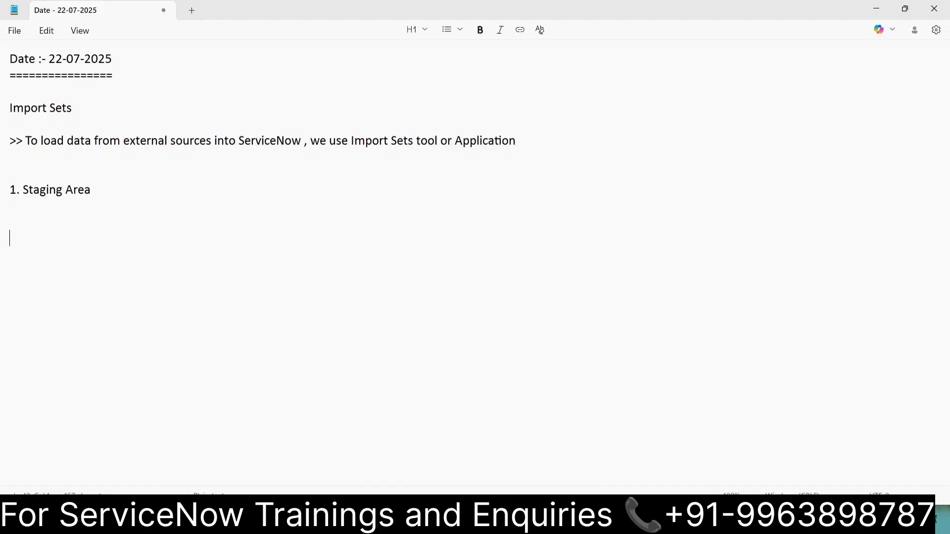
Add the numbered item "2. Transform Map" below the Staging Area item.
{"action": "type", "text": "2. Transform Ma"}
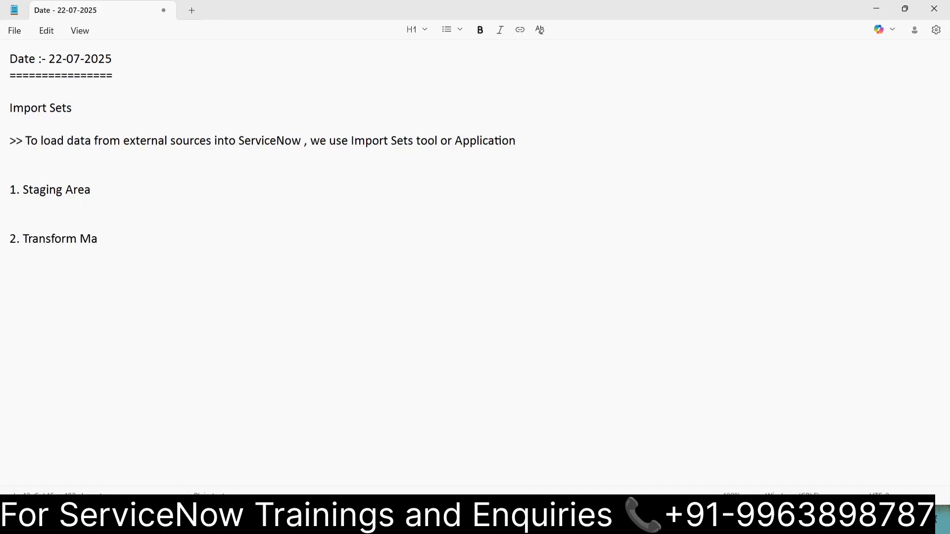
{"action": "type", "text": "p"}
{"action": "key", "text": "Return"}
{"action": "key", "text": "Return"}
{"action": "type", "text": "3."}
{"action": "key", "text": "BackSpace"}
{"action": "key", "text": "BackSpace"}
Insert the item "1. Data Source" above the Staging Area item.
{"action": "left_click", "coordinate": [75, 158]}
{"action": "key", "text": "Return"}
{"action": "key", "text": "Return"}
{"action": "type", "text": "1. Da"}
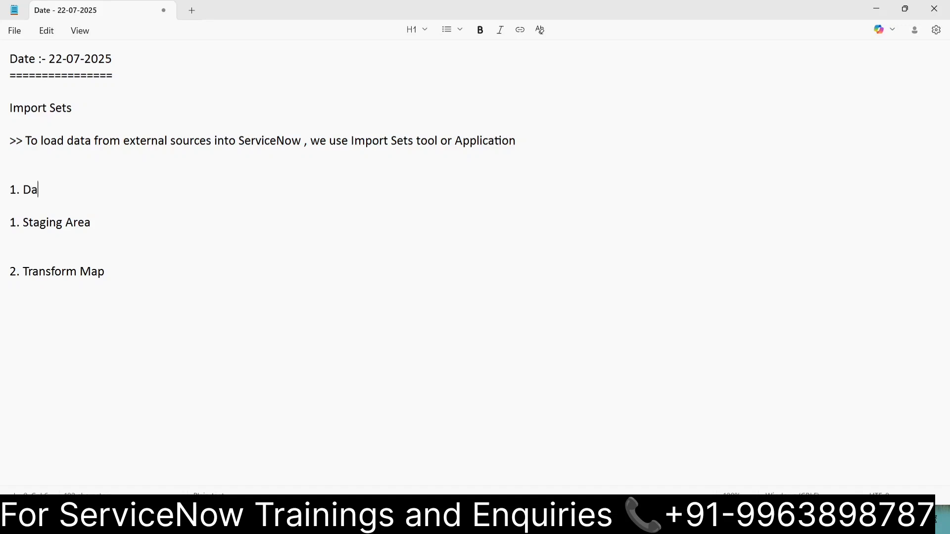
{"action": "type", "text": "ta Source"}
Renumber Staging Area as 2 and Transform Map as 3, and remove the extra blank line between them.
{"action": "left_click", "coordinate": [17, 223]}
{"action": "key", "text": "BackSpace"}
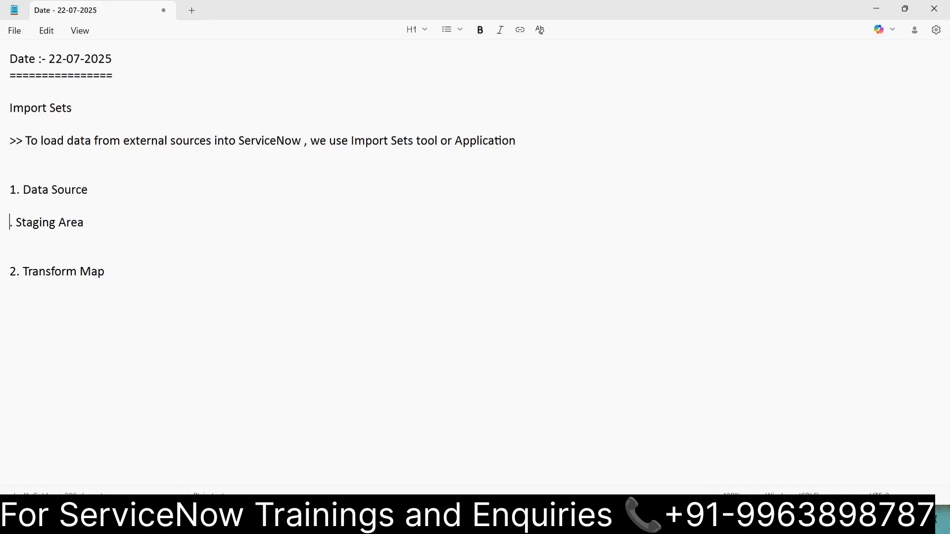
{"action": "type", "text": "2"}
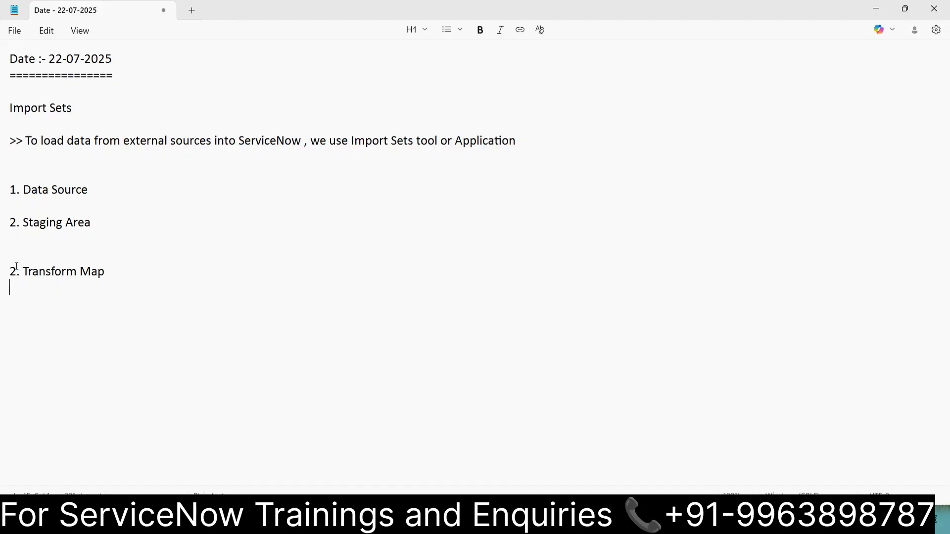
{"action": "left_click", "coordinate": [17, 271]}
{"action": "key", "text": "BackSpace"}
{"action": "type", "text": "3"}
{"action": "left_click", "coordinate": [21, 252]}
{"action": "key", "text": "Delete"}
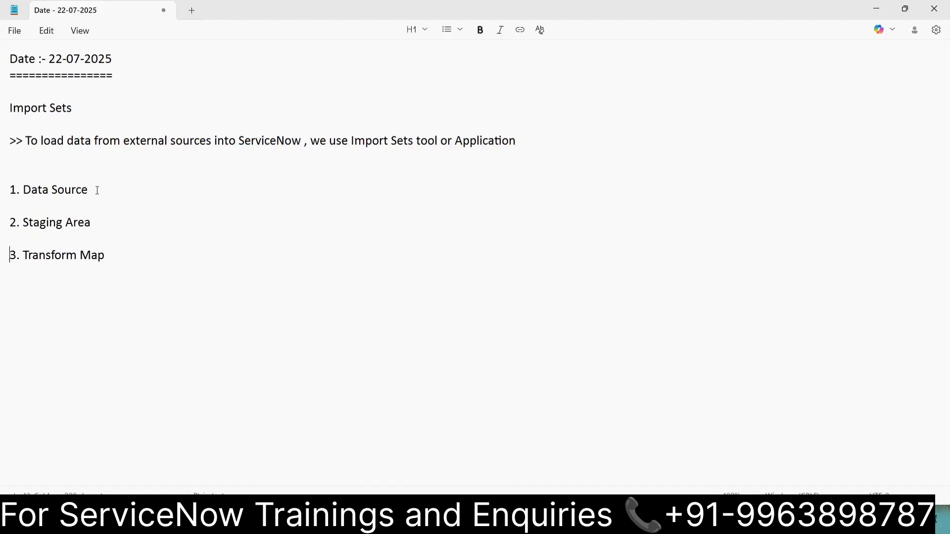
Under Data Source, write the note ">> we will use to process the data from any of the external sources".
{"action": "key", "text": "Return"}
{"action": "key", "text": "Return"}
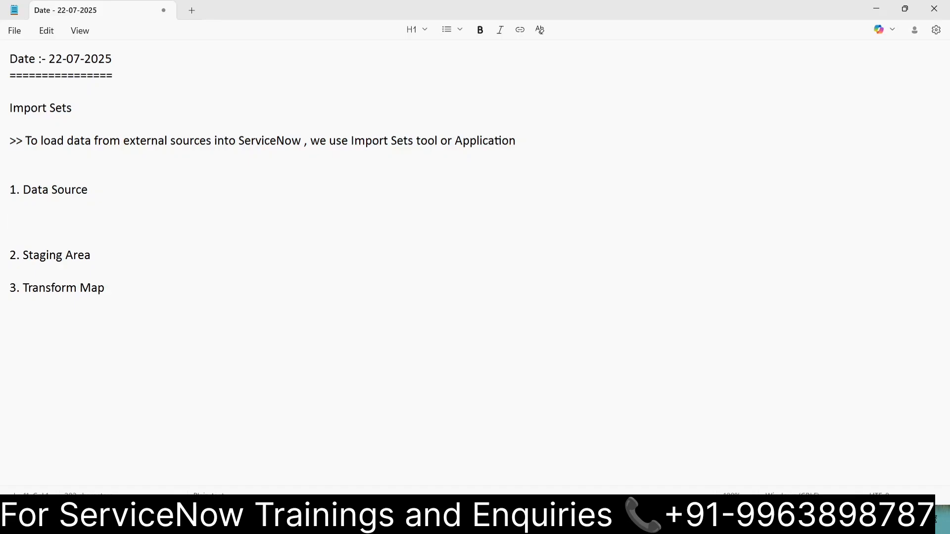
{"action": "type", "text": ">>"}
{"action": "type", "text": "we will use to proc"}
{"action": "key", "text": "BackSpace"}
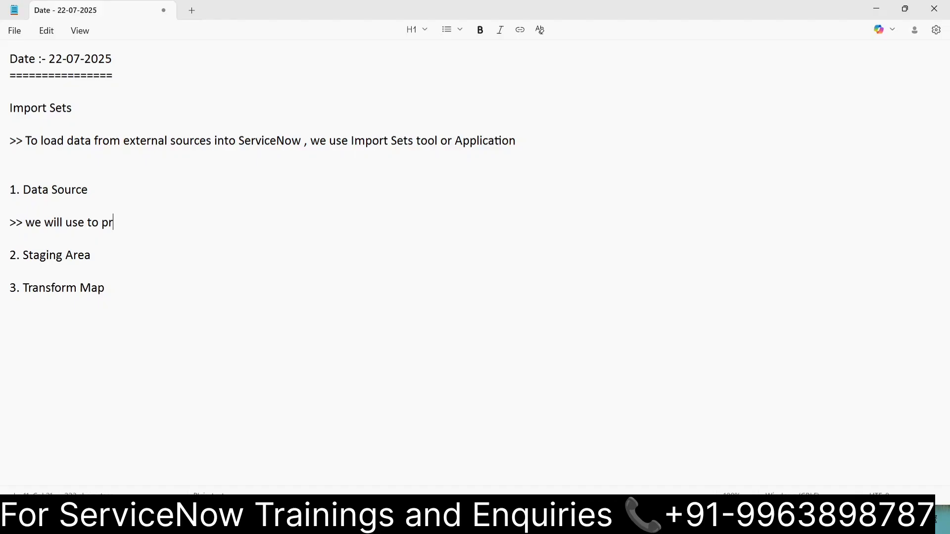
{"action": "type", "text": "ocess the data from any"}
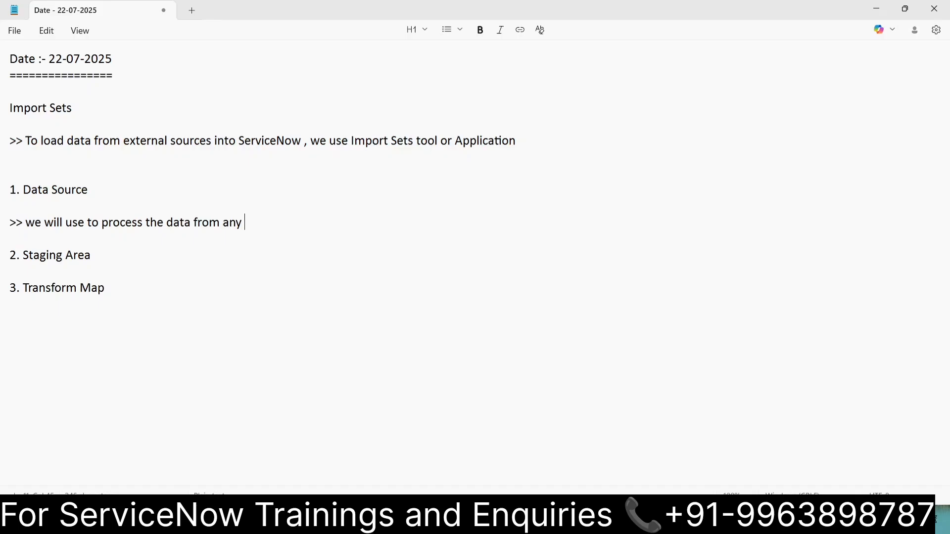
{"action": "type", "text": " of the external sources"}
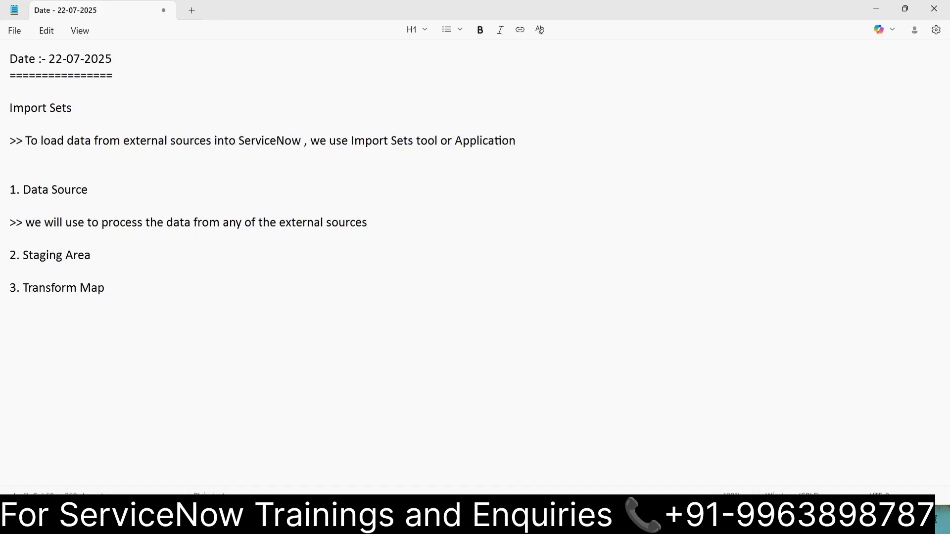
{"action": "type", "text": " ( Ex"}
{"action": "type", "text": "cel, "}
{"action": "type", "text": "CSV"}
{"action": "type", "text": " , "}
{"action": "type", "text": "or"}
Append the source examples "( Excel, CSV , Plain Text or Integration )" to the Data Source note.
{"action": "key", "text": "BackSpace"}
{"action": "key", "text": "BackSpace"}
{"action": "type", "text": "Plain Text "}
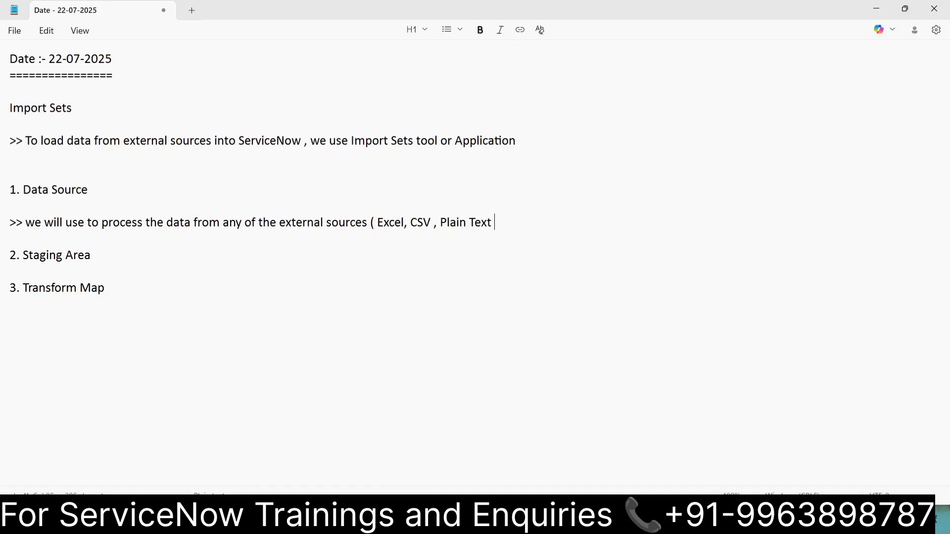
{"action": "type", "text": "or Integration"}
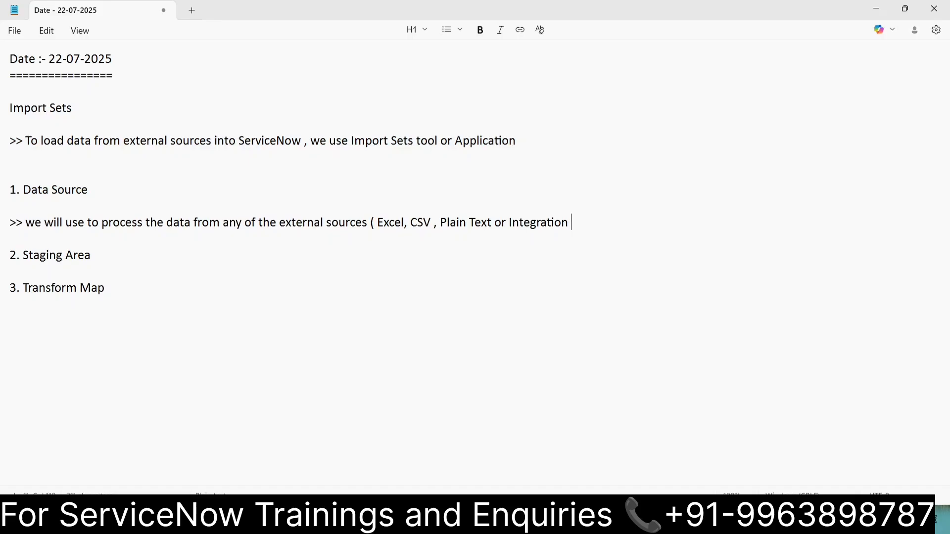
{"action": "type", "text": " )"}
Finish the Data Source note with "into ServiceNow application" and highlight the listed source types.
{"action": "double_click", "coordinate": [421, 223]}
{"action": "left_click", "coordinate": [582, 223]}
{"action": "type", "text": "into ServiceNow "}
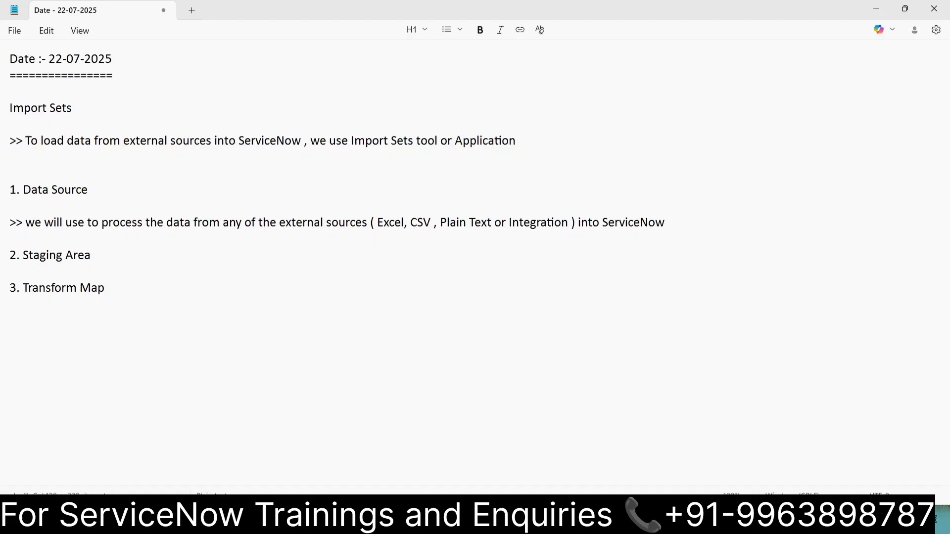
{"action": "type", "text": "application"}
{"action": "left_click_drag", "start_coordinate": [375, 224], "coordinate": [570, 217]}
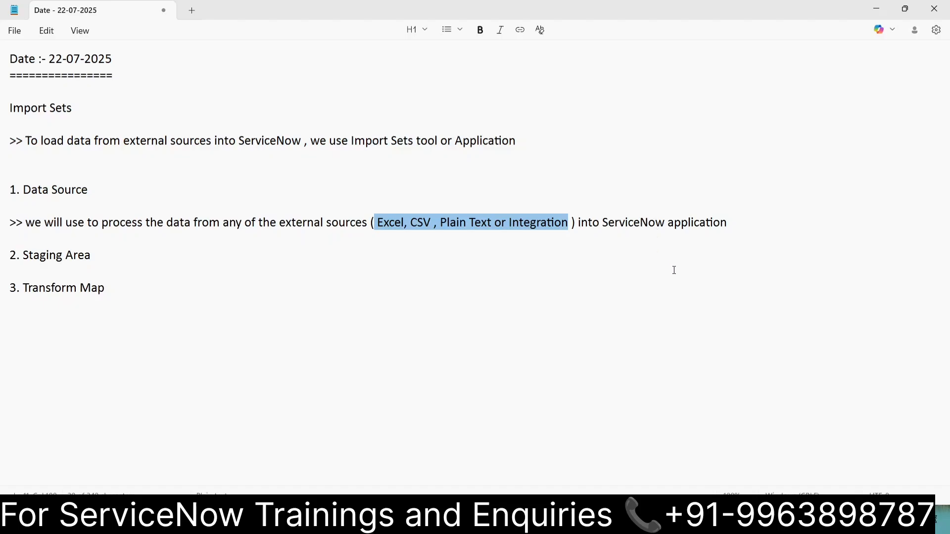
Under Staging Area, start the note ">> Staging Table is meant for load the data for".
{"action": "left_click", "coordinate": [140, 257]}
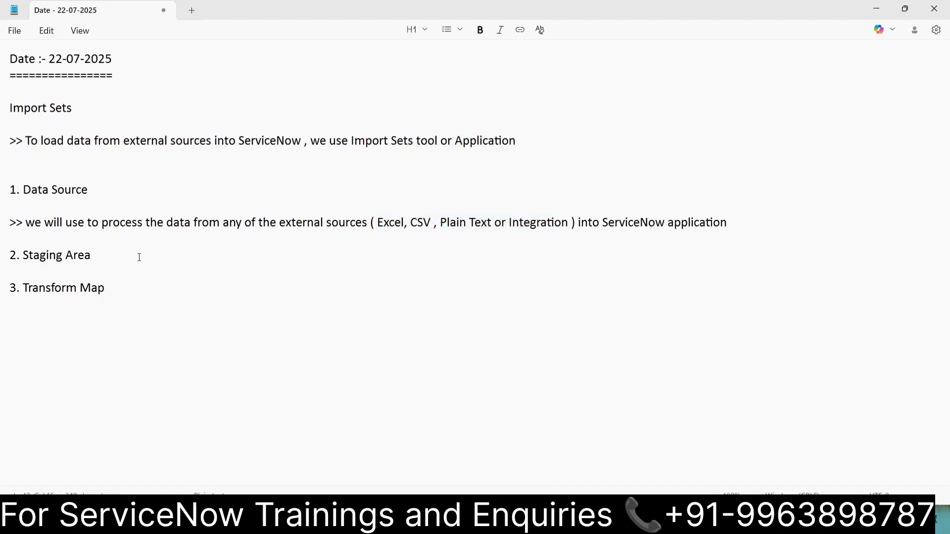
{"action": "key", "text": "Return"}
{"action": "key", "text": "Return"}
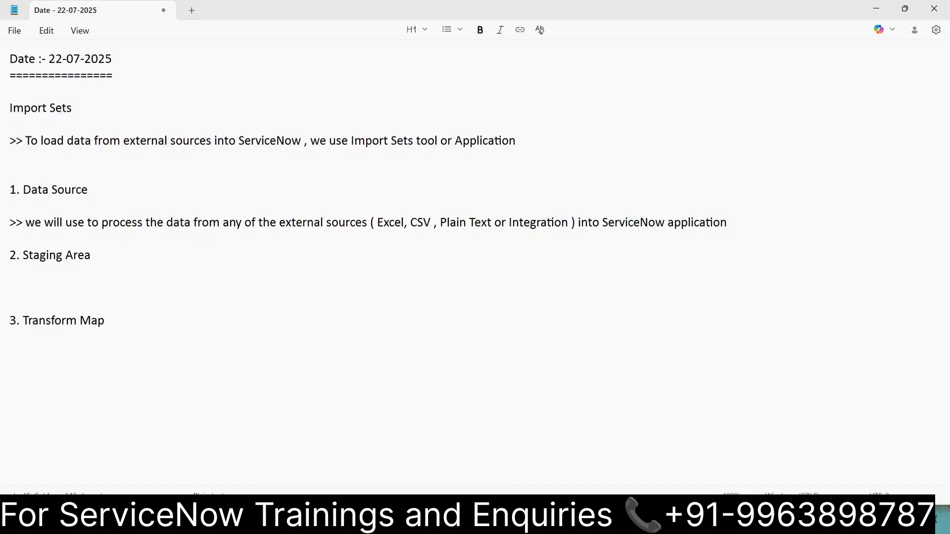
{"action": "type", "text": ">> Staging Tabl"}
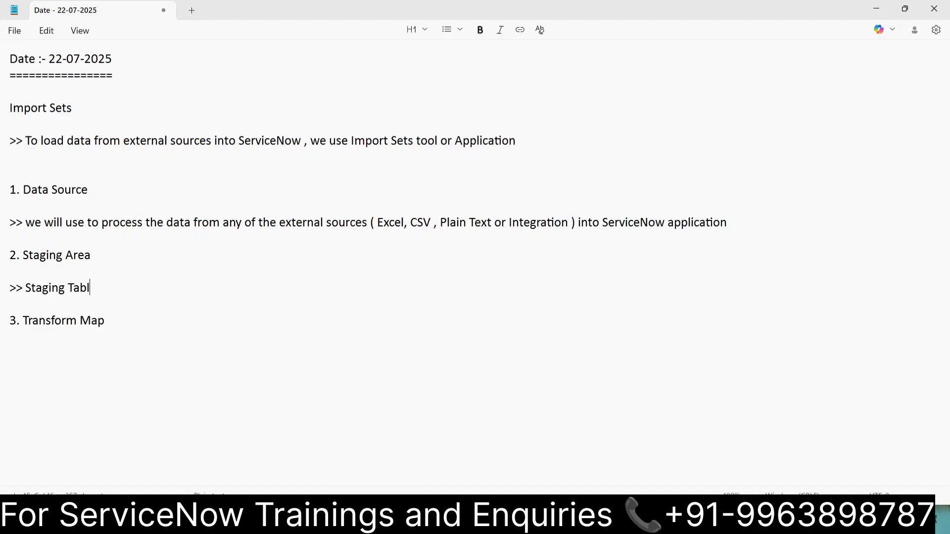
{"action": "type", "text": "e is meant for Storing"}
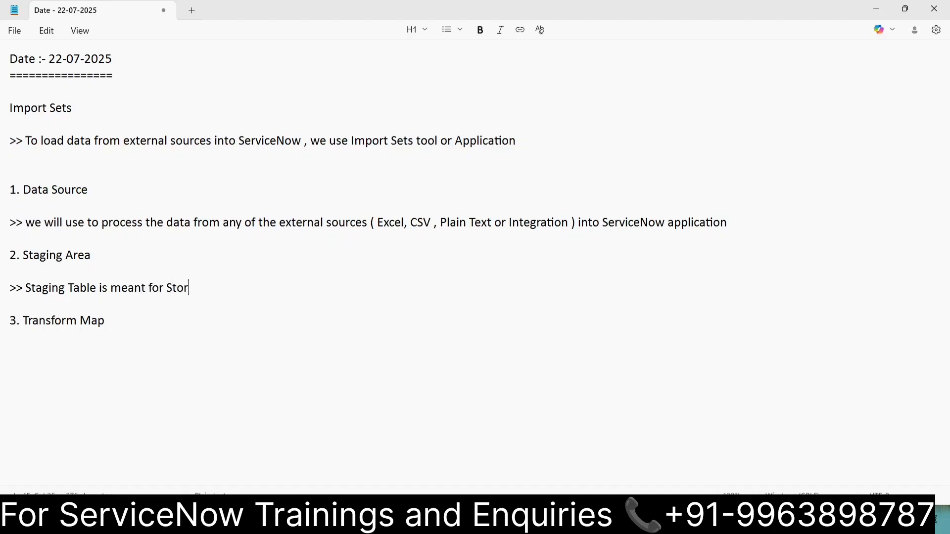
{"action": "key", "text": "BackSpace"}
{"action": "key", "text": "BackSpace"}
{"action": "key", "text": "BackSpace"}
{"action": "key", "text": "BackSpace"}
{"action": "key", "text": "BackSpace"}
{"action": "key", "text": "BackSpace"}
{"action": "key", "text": "BackSpace"}
{"action": "type", "text": "loadin"}
{"action": "key", "text": "BackSpace"}
{"action": "key", "text": "BackSpace"}
{"action": "type", "text": "the data for"}
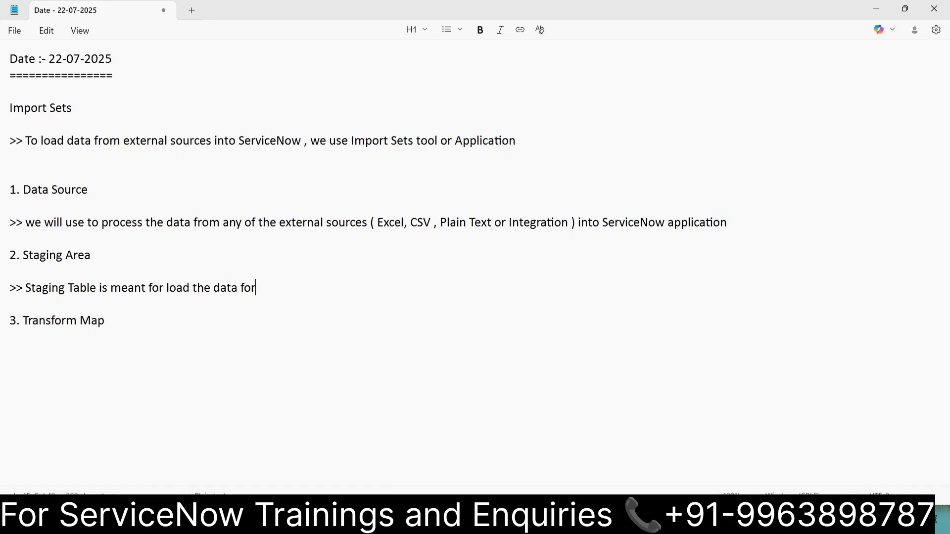
{"action": "type", "text": " temporaryy"}
Complete the Staging Area note with "temporary time ( 7 Days )".
{"action": "key", "text": "BackSpace"}
{"action": "type", "text": "time ( "}
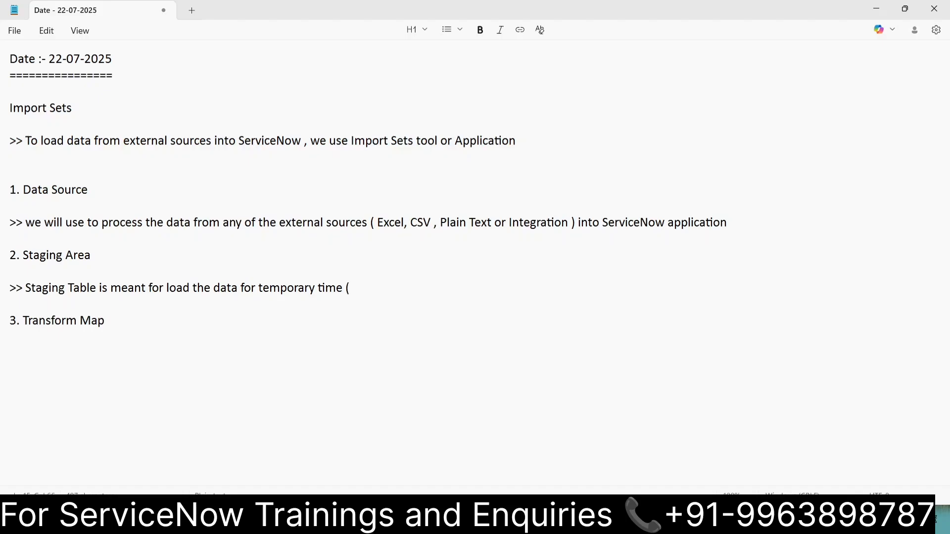
{"action": "type", "text": "70"}
{"action": "key", "text": "BackSpace"}
{"action": "type", "text": "Dasy"}
{"action": "key", "text": "BackSpace"}
{"action": "key", "text": "BackSpace"}
{"action": "type", "text": "ys )"}
{"action": "double_click", "coordinate": [403, 221]}
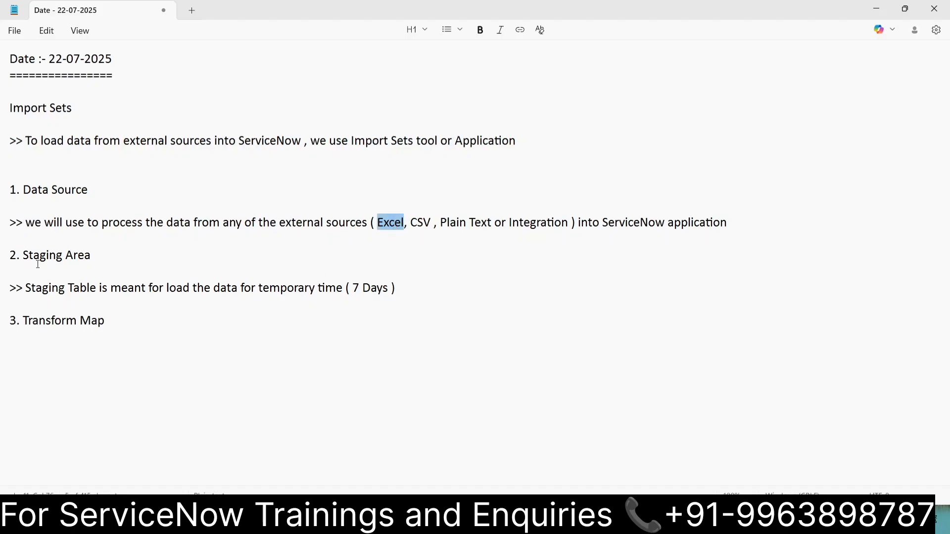
{"action": "double_click", "coordinate": [45, 289]}
{"action": "double_click", "coordinate": [45, 326]}
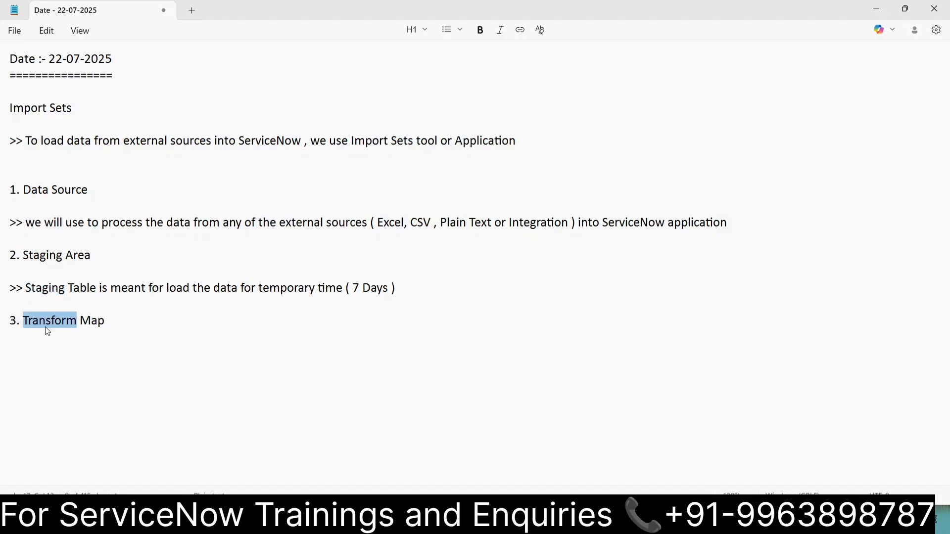
{"action": "double_click", "coordinate": [390, 225]}
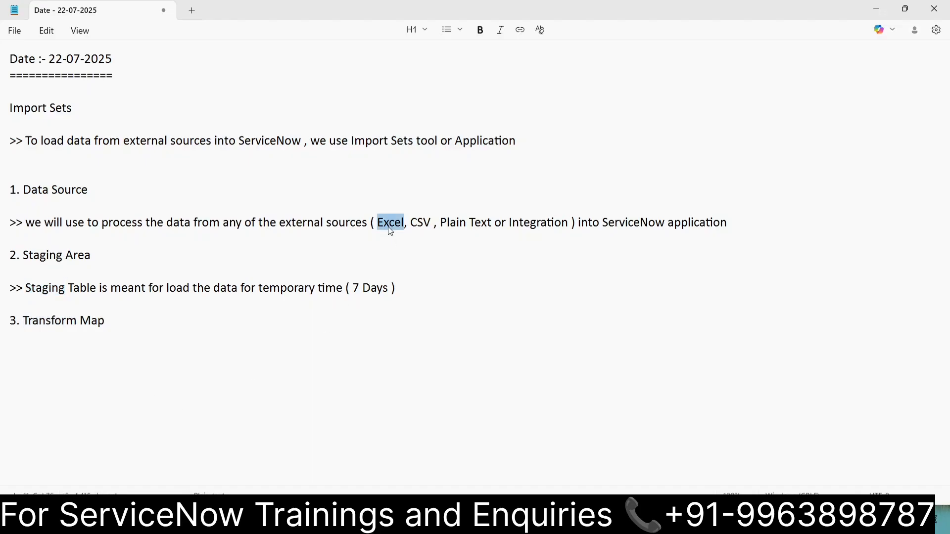
{"action": "double_click", "coordinate": [69, 286]}
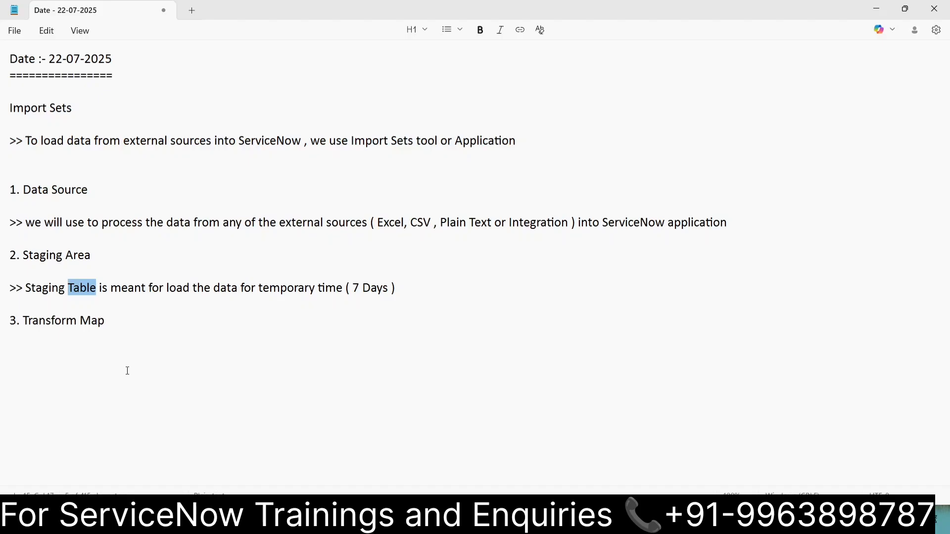
Under Transform Map, write the note ">>Tool to transform the data from SOURCE to TARGET table".
{"action": "left_click", "coordinate": [123, 324]}
{"action": "key", "text": "Return"}
{"action": "key", "text": "Return"}
{"action": "type", "text": ">>"}
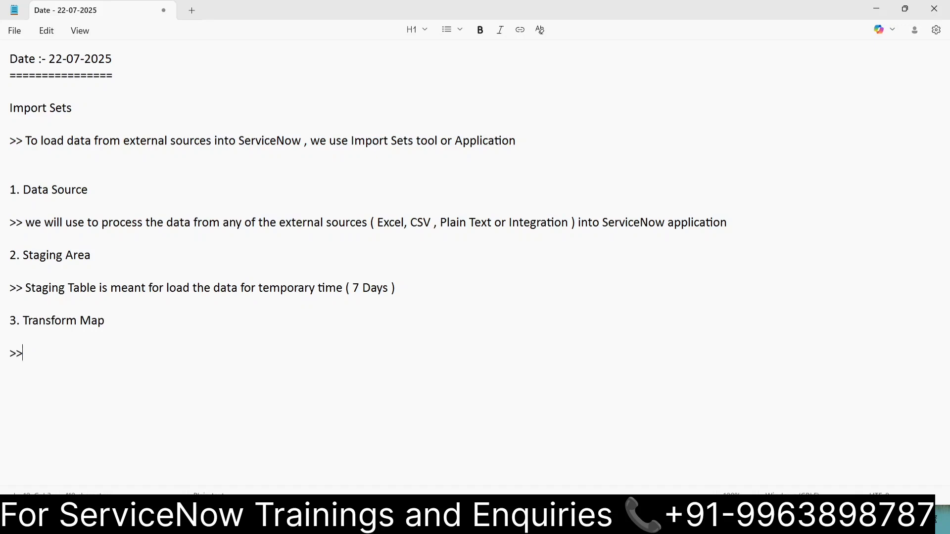
{"action": "type", "text": "Tool to transform thr"}
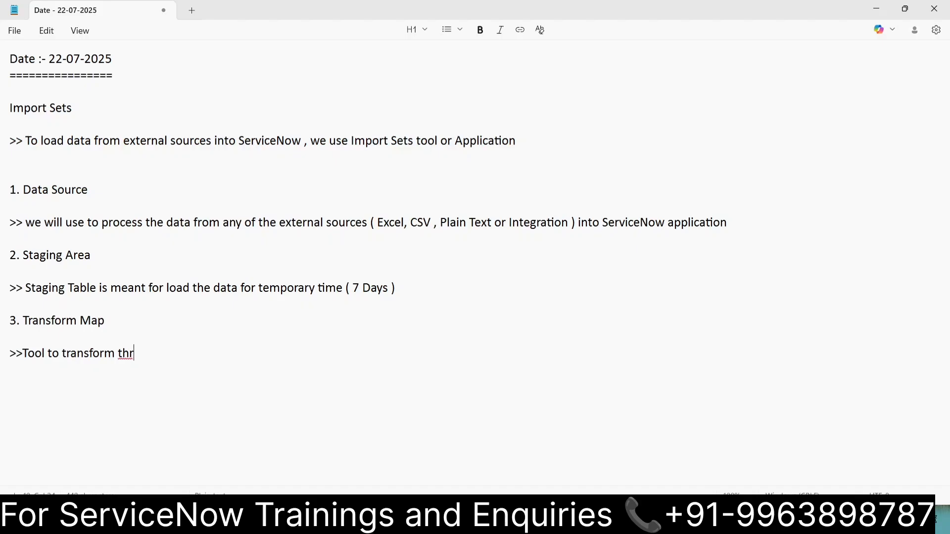
{"action": "key", "text": "BackSpace"}
{"action": "type", "text": "e data from SOURC"}
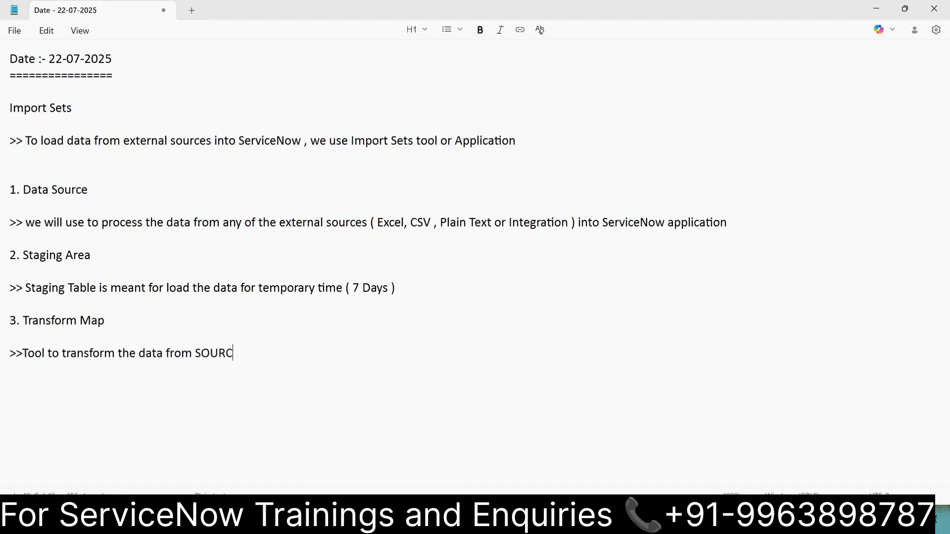
{"action": "type", "text": "E to TARGET table"}
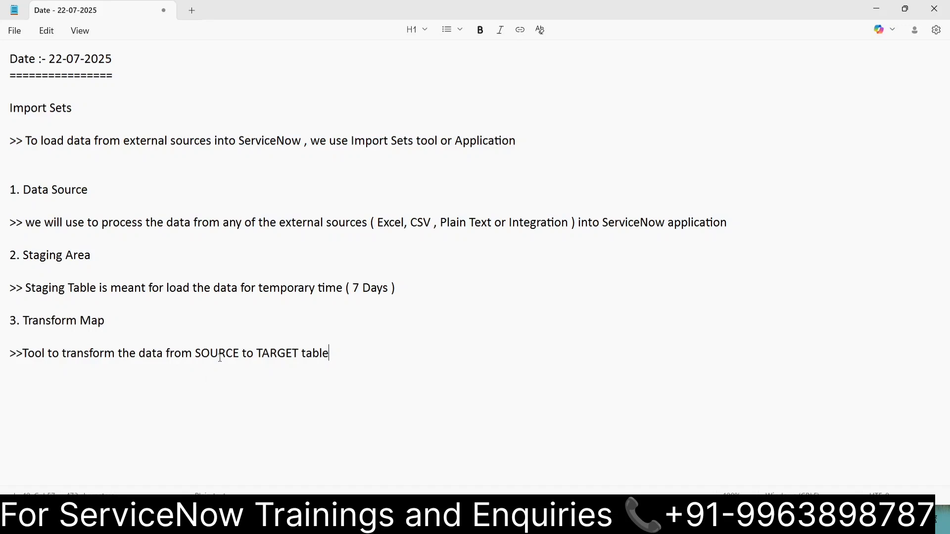
Add the line "USER TABLE DATA ( EXCEL )" below the Transform Map note.
{"action": "key", "text": "Return"}
{"action": "key", "text": "Return"}
{"action": "type", "text": "USER TABLE DATA "}
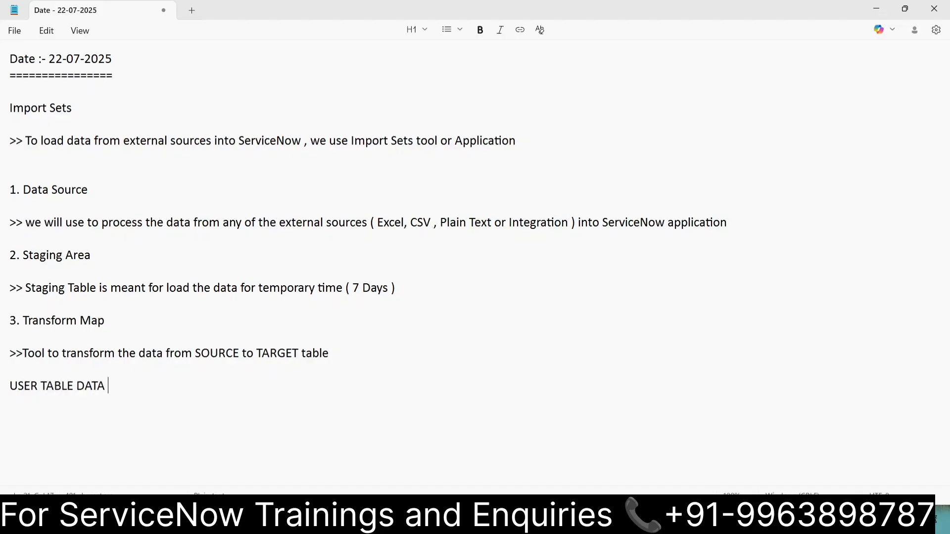
{"action": "type", "text": "( EXCEL )"}
Open the "Data of User Profiles" workbook from the desktop in Excel and examine its lastname and department columns.
{"action": "key", "text": "super+d"}
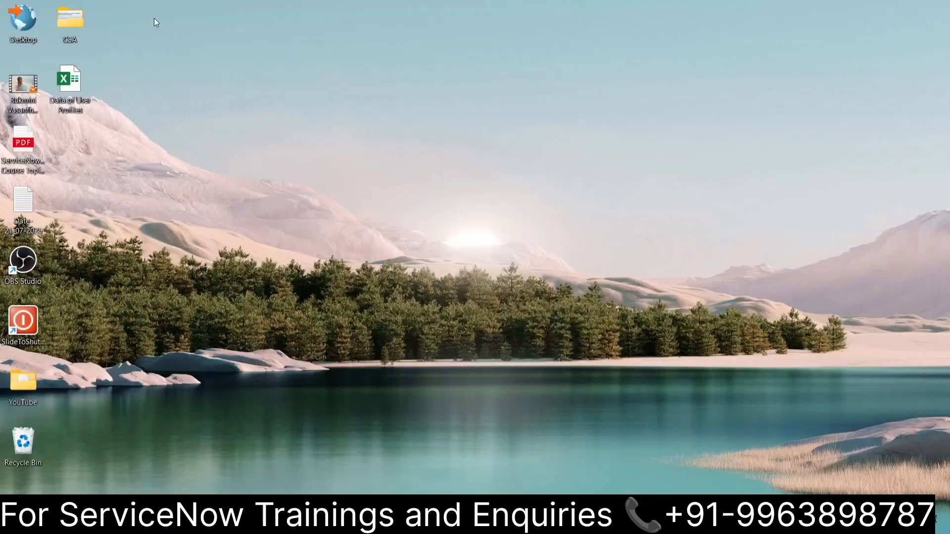
{"action": "double_click", "coordinate": [77, 83]}
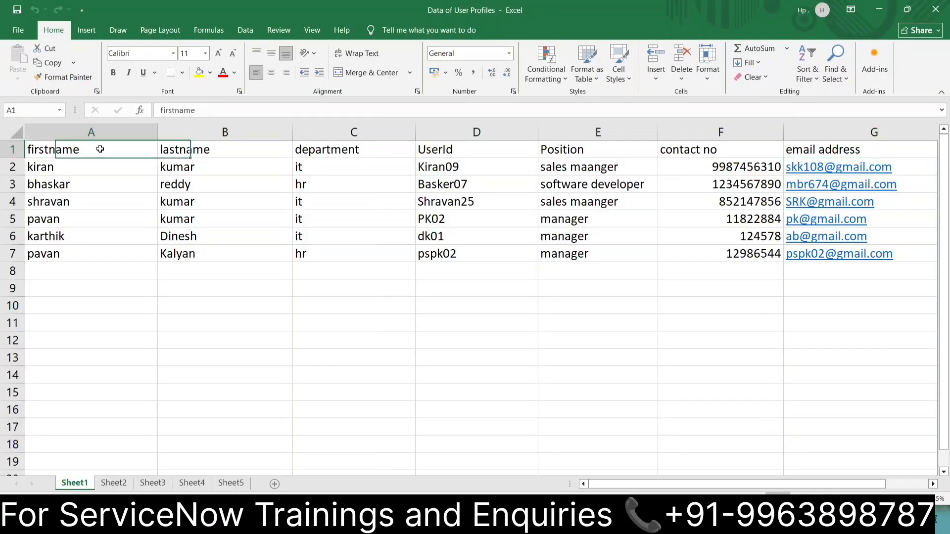
{"action": "left_click", "coordinate": [183, 151]}
{"action": "left_click", "coordinate": [316, 161]}
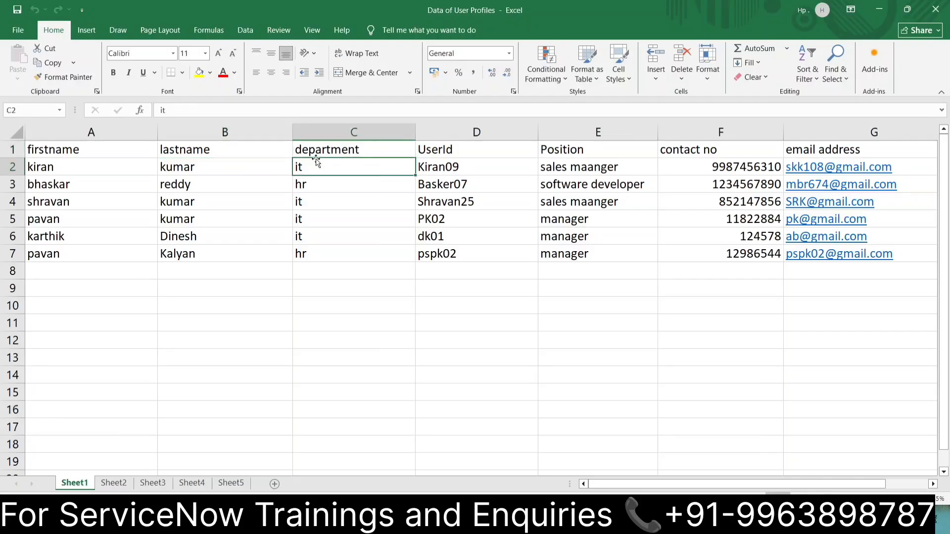
Examine the department, UserId, Position, contact no and email address column headers of the user data sheet.
{"action": "left_click", "coordinate": [323, 151]}
{"action": "left_click", "coordinate": [446, 149]}
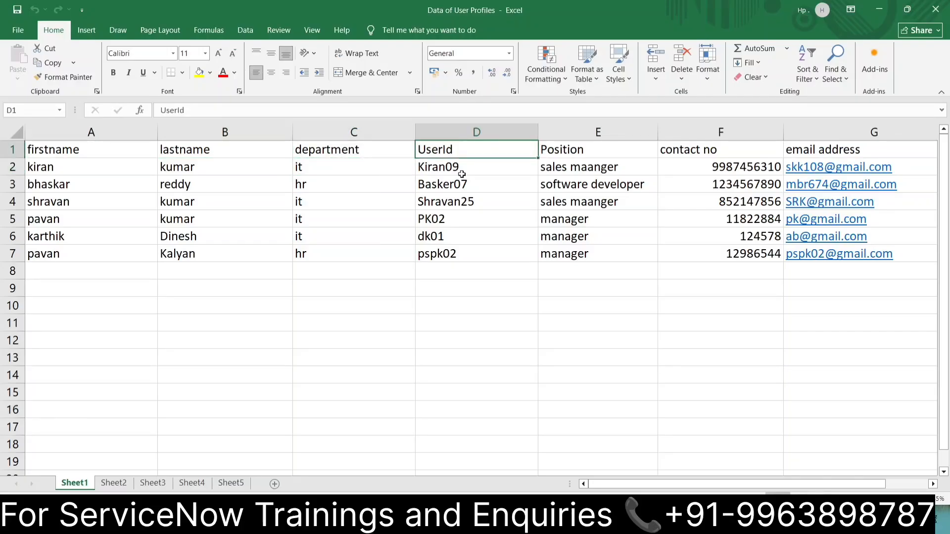
{"action": "left_click", "coordinate": [556, 149]}
{"action": "left_click", "coordinate": [692, 142]}
{"action": "left_click", "coordinate": [808, 147]}
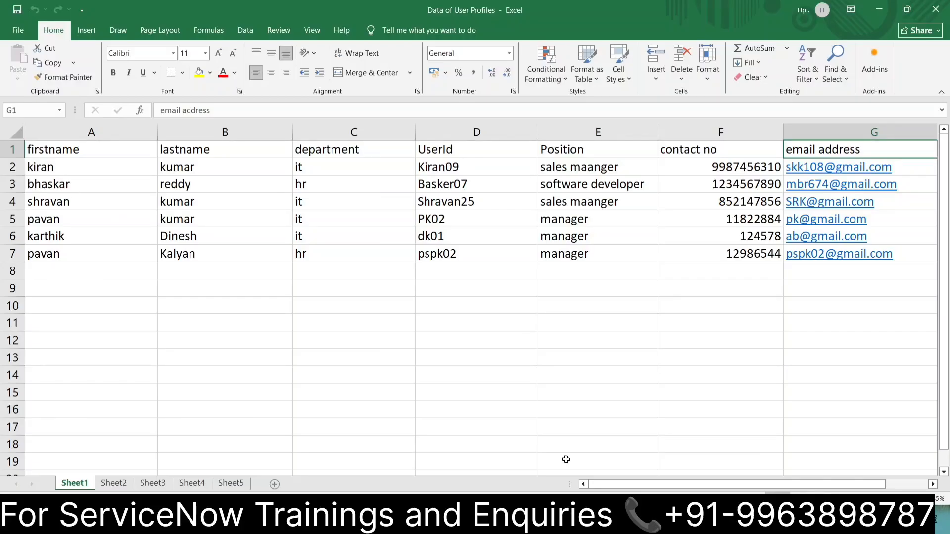
Switch to ServiceNow in the browser, go to the home page and search the application navigator for "load data".
{"action": "left_click", "coordinate": [540, 520]}
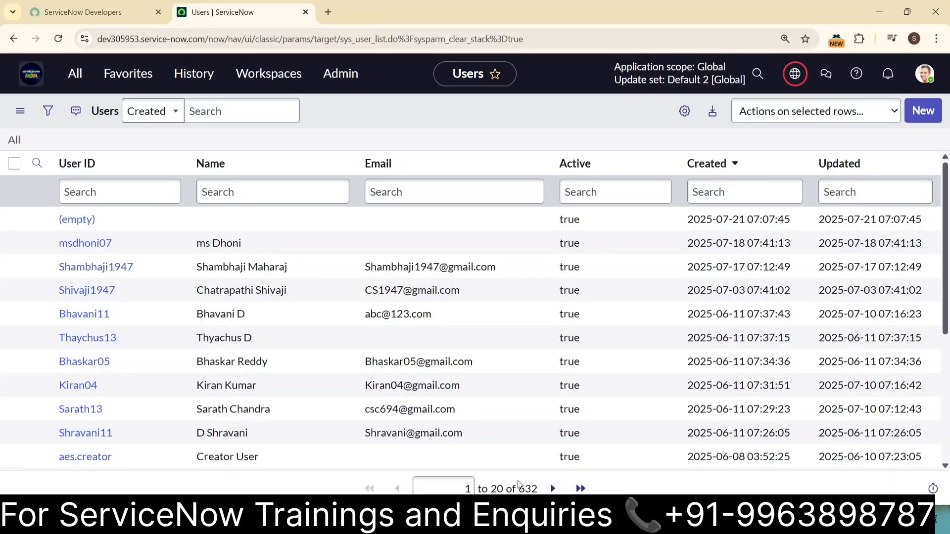
{"action": "left_click", "coordinate": [31, 75]}
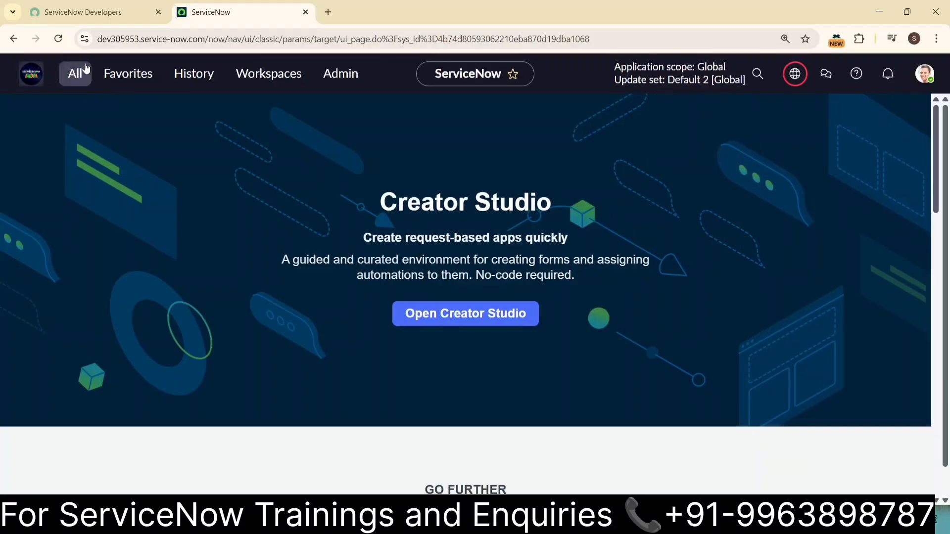
{"action": "left_click", "coordinate": [75, 74]}
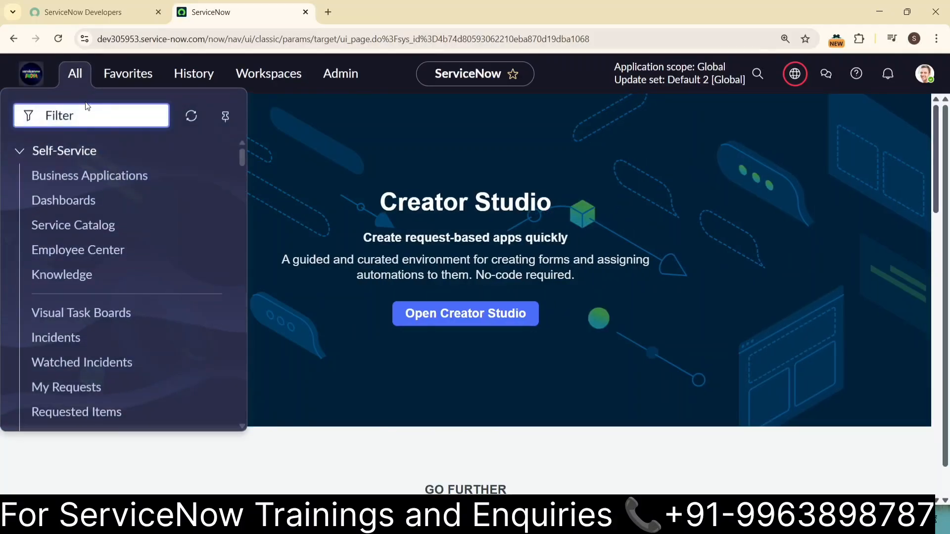
{"action": "type", "text": "load data"}
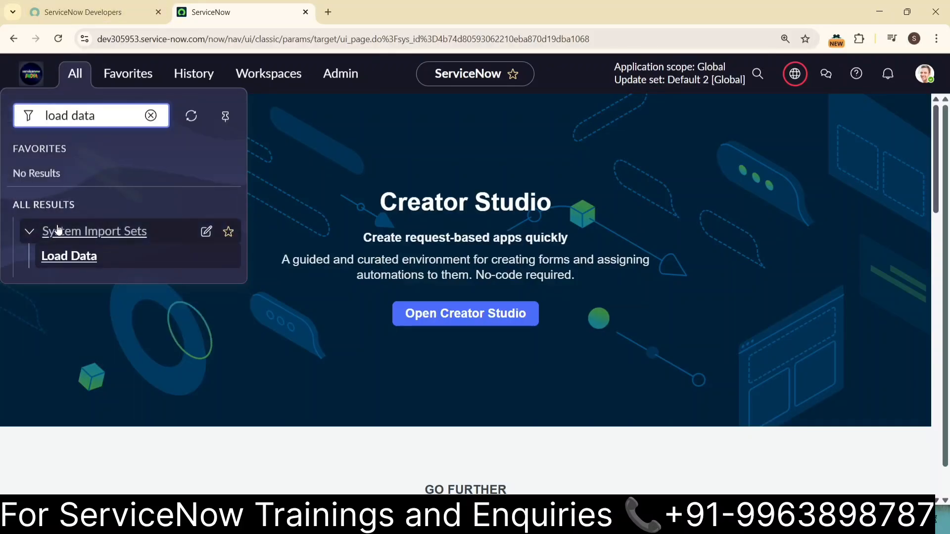
{"action": "left_click", "coordinate": [74, 267]}
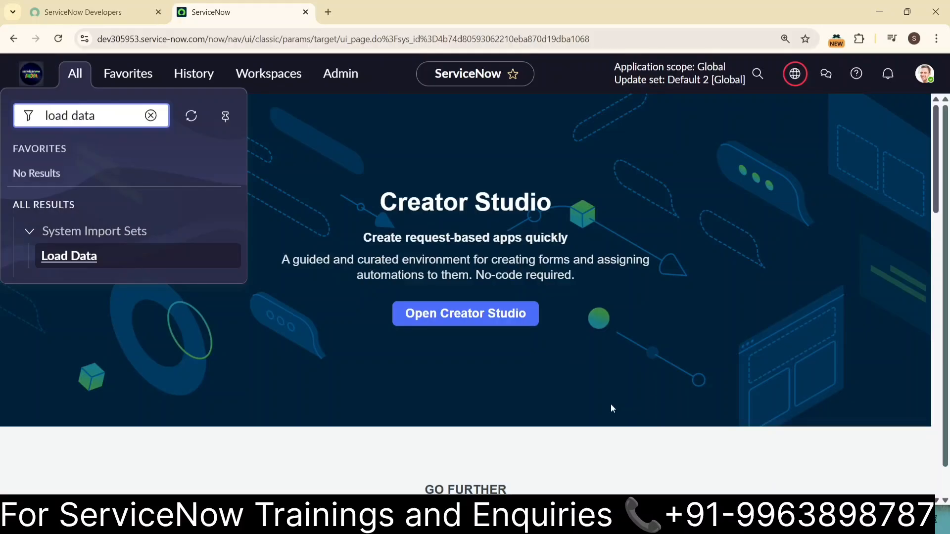
Switch to the Notepad notes and make blank lines below "USER TABLE DATA ( EXCEL )" for the next entry.
{"action": "key", "text": "alt+Tab"}
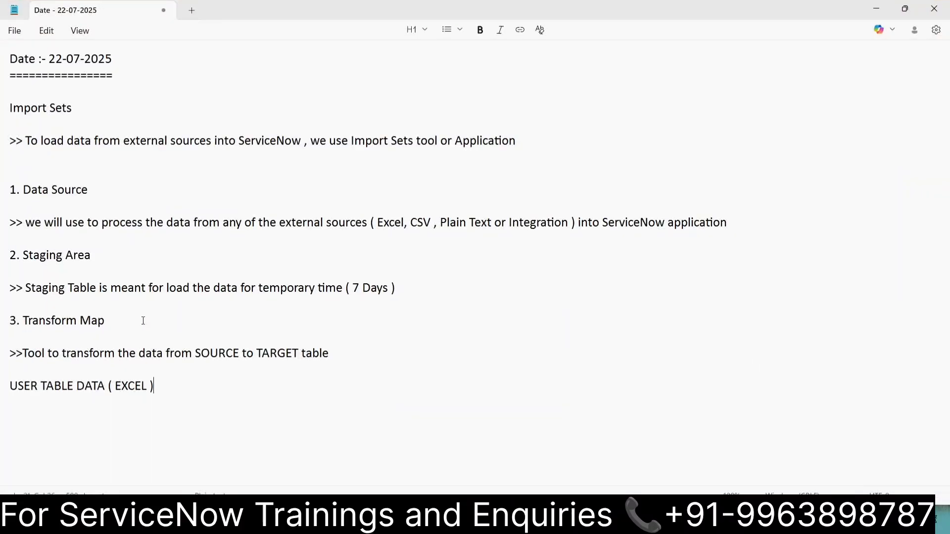
{"action": "left_click", "coordinate": [152, 392]}
{"action": "key", "text": "Return"}
{"action": "key", "text": "Return"}
{"action": "key", "text": "Return"}
{"action": "key", "text": "Return"}
{"action": "key", "text": "Return"}
{"action": "key", "text": "Return"}
{"action": "key", "text": "Return"}
{"action": "key", "text": "Return"}
{"action": "key", "text": "Return"}
{"action": "key", "text": "Return"}
{"action": "key", "text": "Return"}
{"action": "key", "text": "Return"}
{"action": "key", "text": "Return"}
{"action": "key", "text": "Return"}
{"action": "key", "text": "Return"}
{"action": "key", "text": "Return"}
{"action": "key", "text": "Return"}
{"action": "key", "text": "Return"}
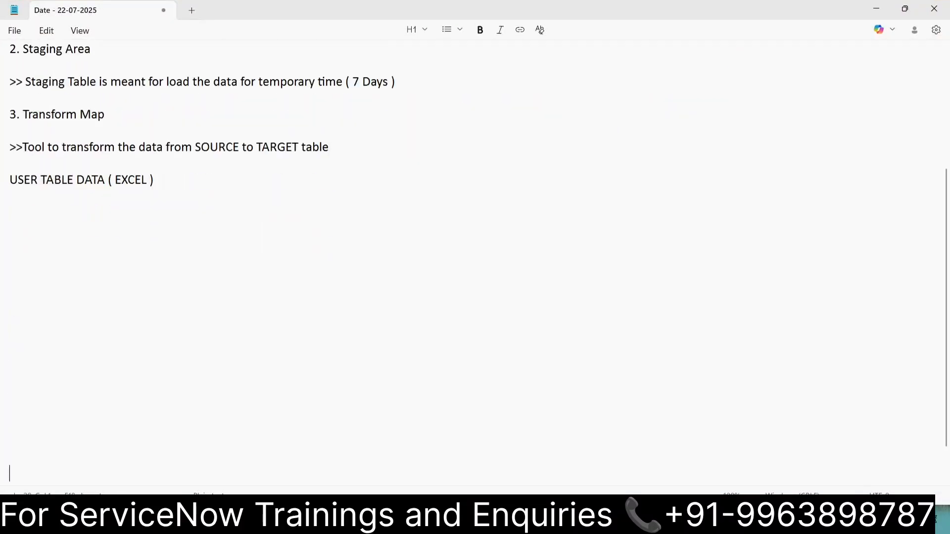
{"action": "left_click", "coordinate": [18, 212]}
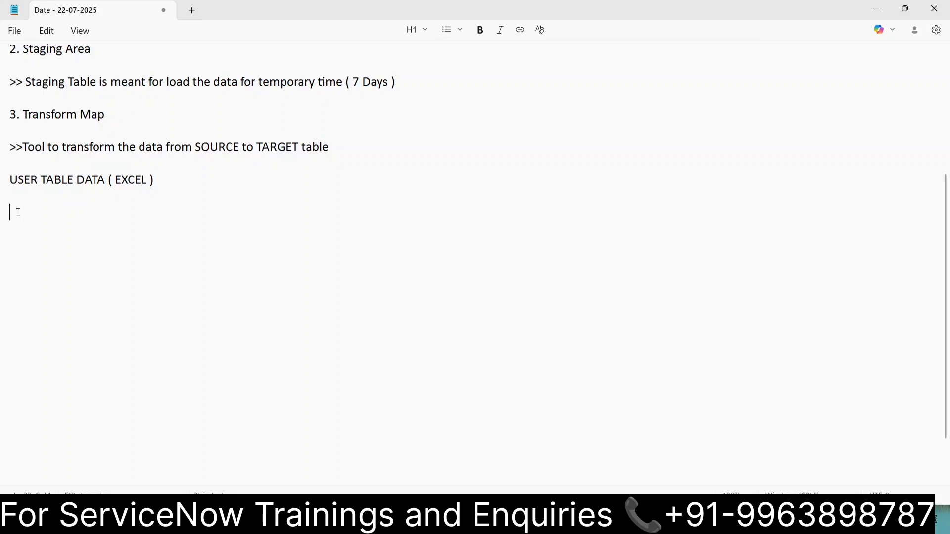
{"action": "type", "text": "Step 1"}
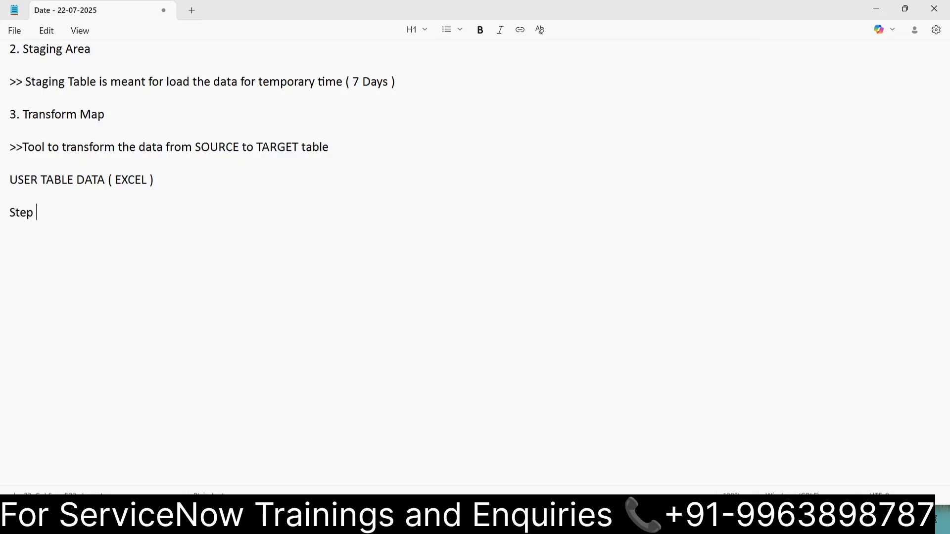
{"action": "key", "text": "Return"}
{"action": "key", "text": "Return"}
{"action": "key", "text": "BackSpace"}
{"action": "key", "text": "BackSpace"}
{"action": "key", "text": "BackSpace"}
{"action": "key", "text": "BackSpace"}
{"action": "key", "text": "BackSpace"}
{"action": "key", "text": "BackSpace"}
{"action": "key", "text": "BackSpace"}
{"action": "key", "text": "BackSpace"}
Add the line "1. Load Data ( System import Sets )" to the notes and start a second item with "2.".
{"action": "type", "text": "1. Load Data ( System "}
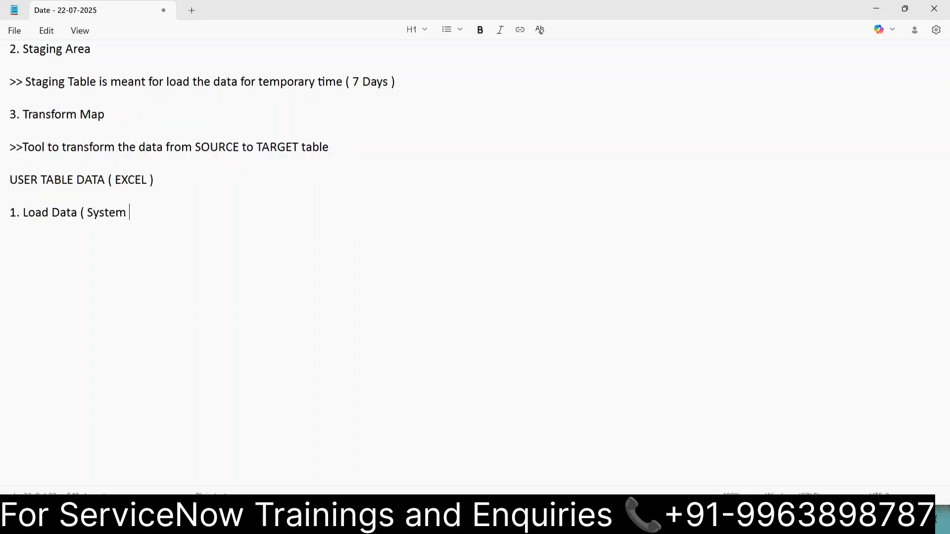
{"action": "type", "text": "import Sets )"}
{"action": "key", "text": "Return"}
{"action": "type", "text": "2."}
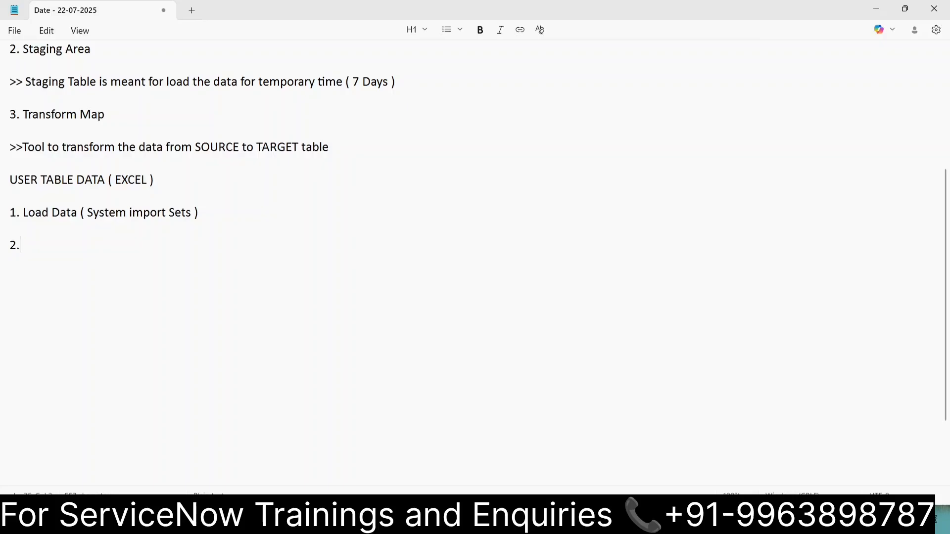
Switch back to ServiceNow and open the Load Data module under System Import Sets.
{"action": "key", "text": "alt+Tab"}
{"action": "left_click", "coordinate": [75, 78]}
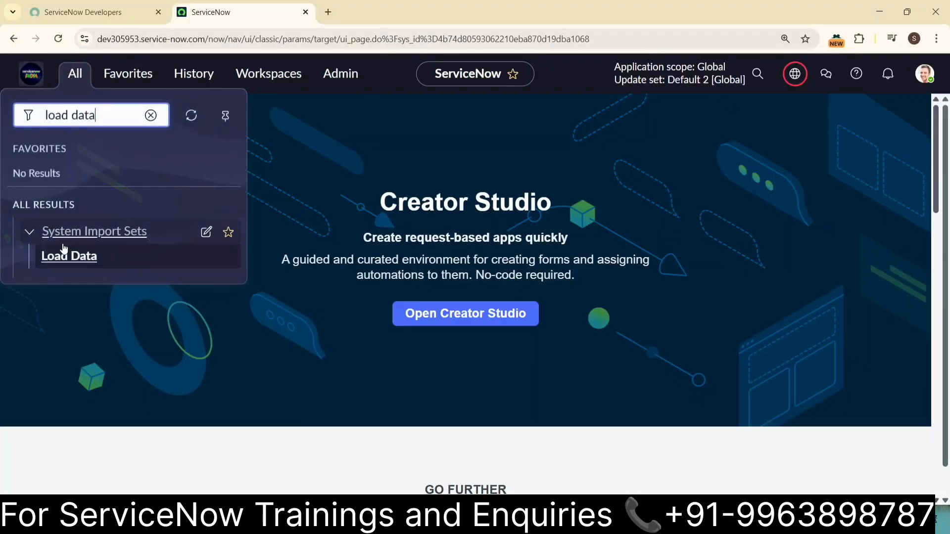
{"action": "left_click", "coordinate": [57, 259]}
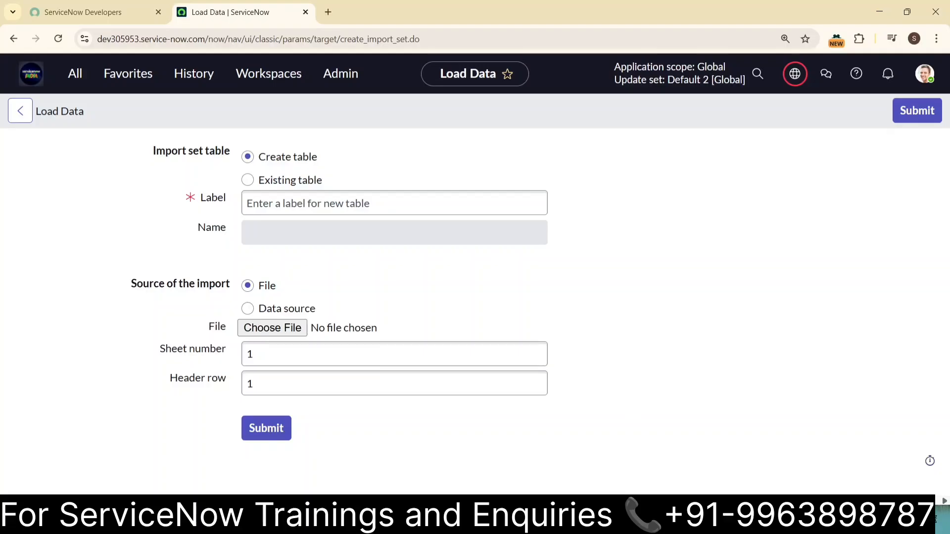
Review the Data Source note's Excel entry and the Staging Area note's 7 Days retention in Notepad.
{"action": "left_click", "coordinate": [584, 521]}
{"action": "scroll", "coordinate": [99, 268], "scroll_direction": "up", "scroll_amount": 4}
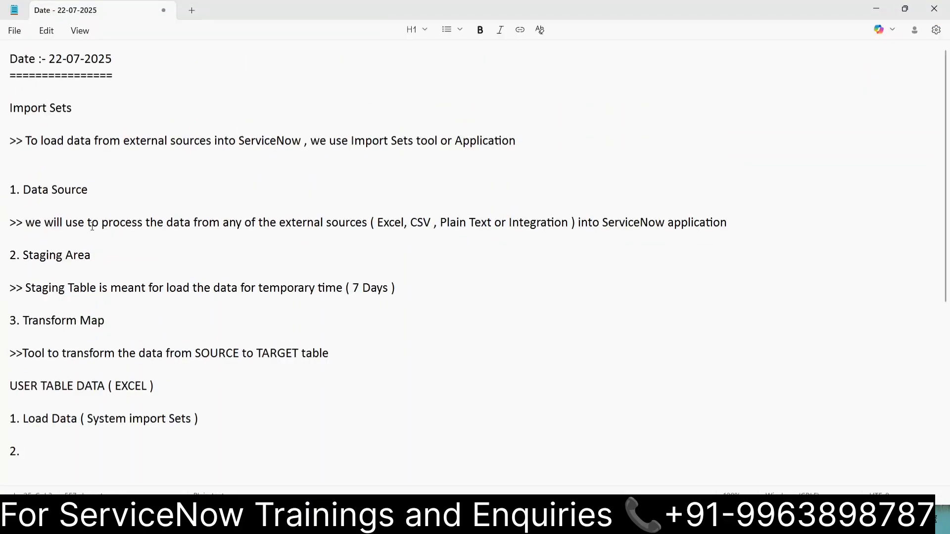
{"action": "double_click", "coordinate": [391, 224]}
{"action": "left_click_drag", "start_coordinate": [352, 288], "coordinate": [394, 289]}
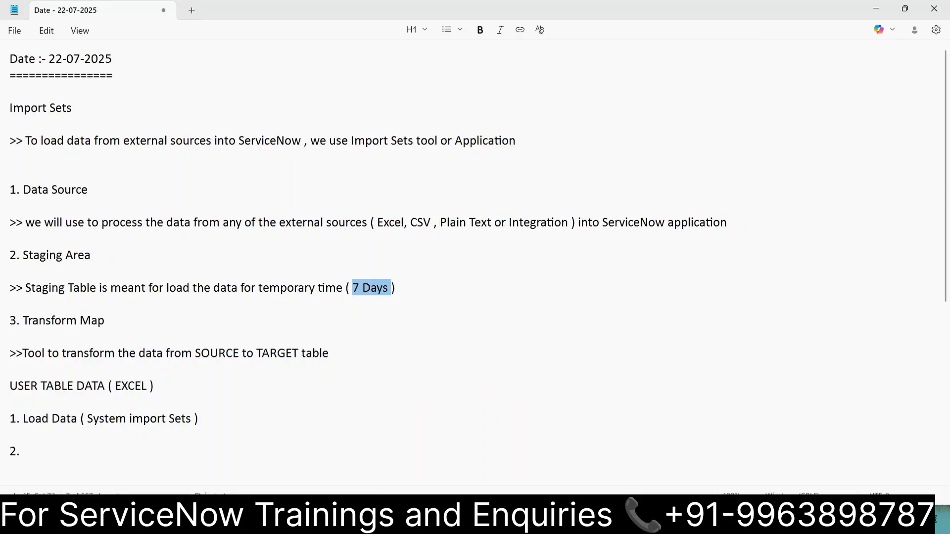
Return to the Load Data form and label the new import set table "Staging Table b26".
{"action": "key", "text": "alt+Tab"}
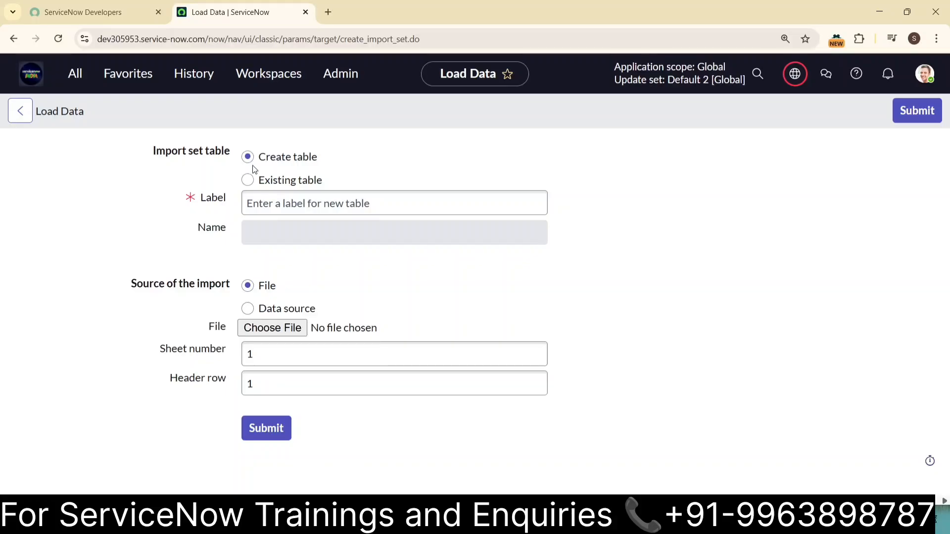
{"action": "left_click", "coordinate": [290, 209]}
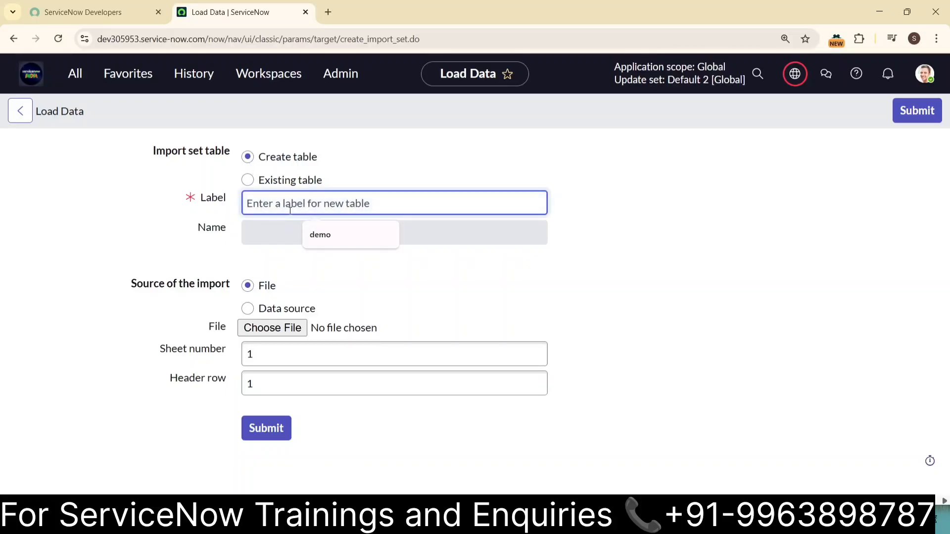
{"action": "type", "text": "S"}
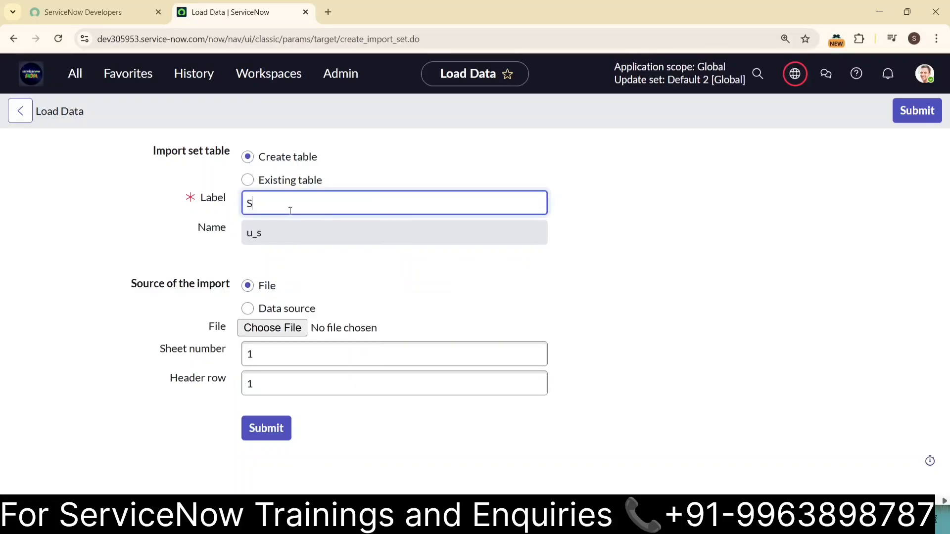
{"action": "type", "text": "taging Table b26"}
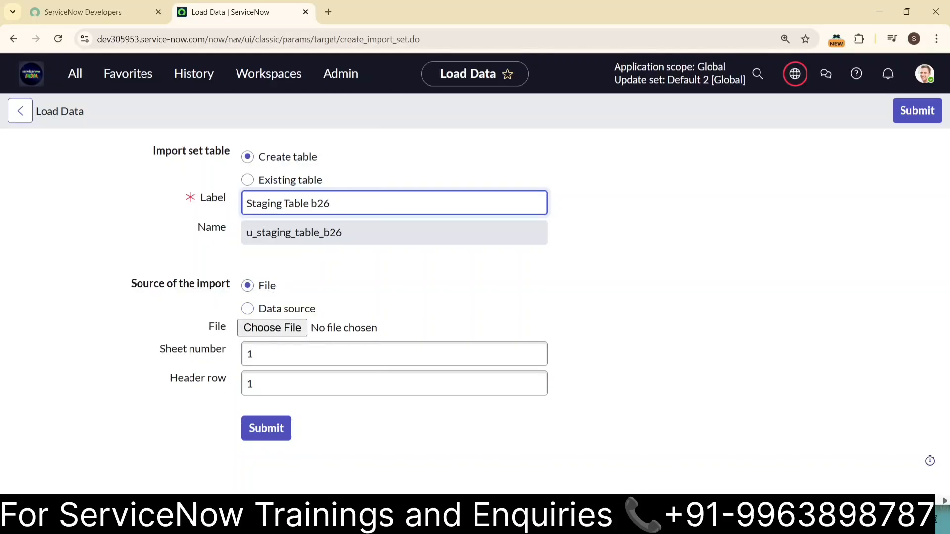
Close the open Excel workbook and choose the desktop file "Data of User Profiles" as the source of the import.
{"action": "left_click", "coordinate": [683, 519]}
{"action": "left_click", "coordinate": [936, 10]}
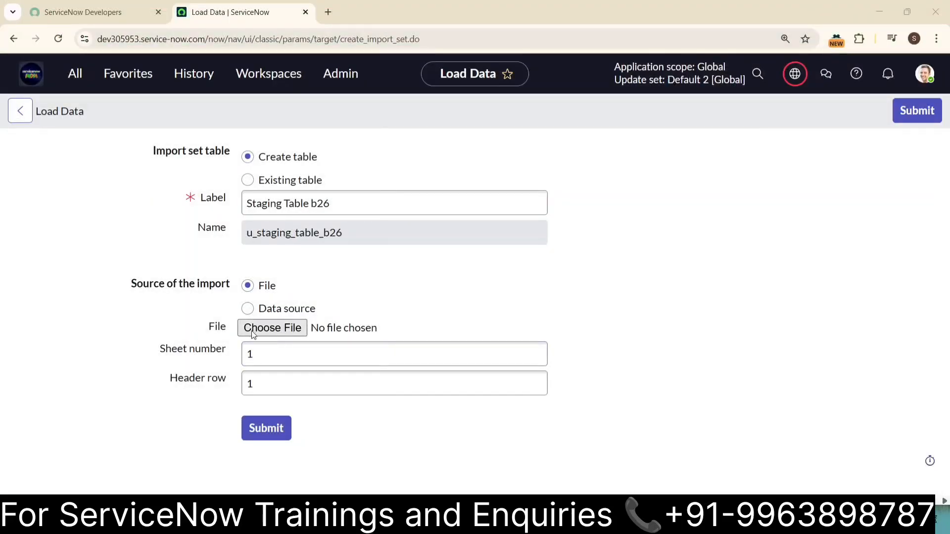
{"action": "left_click", "coordinate": [264, 329]}
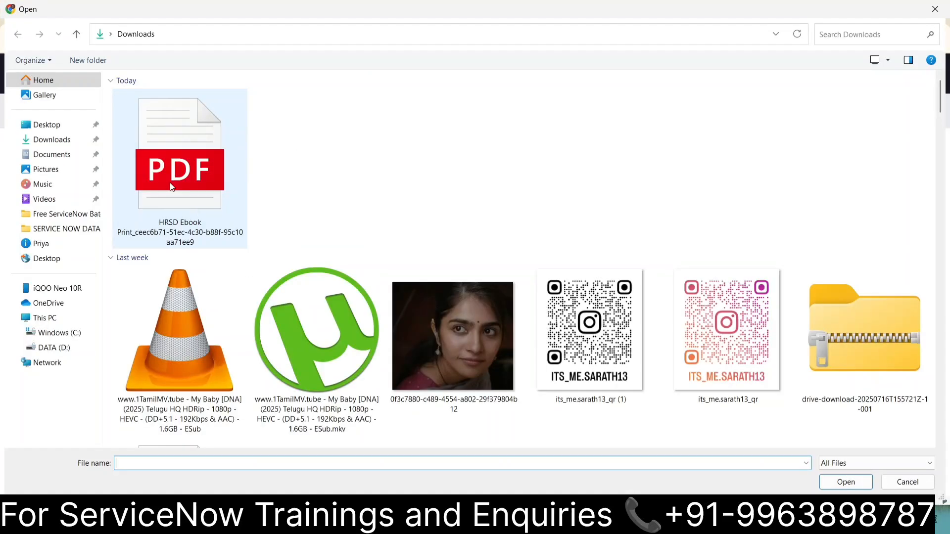
{"action": "left_click", "coordinate": [45, 124]}
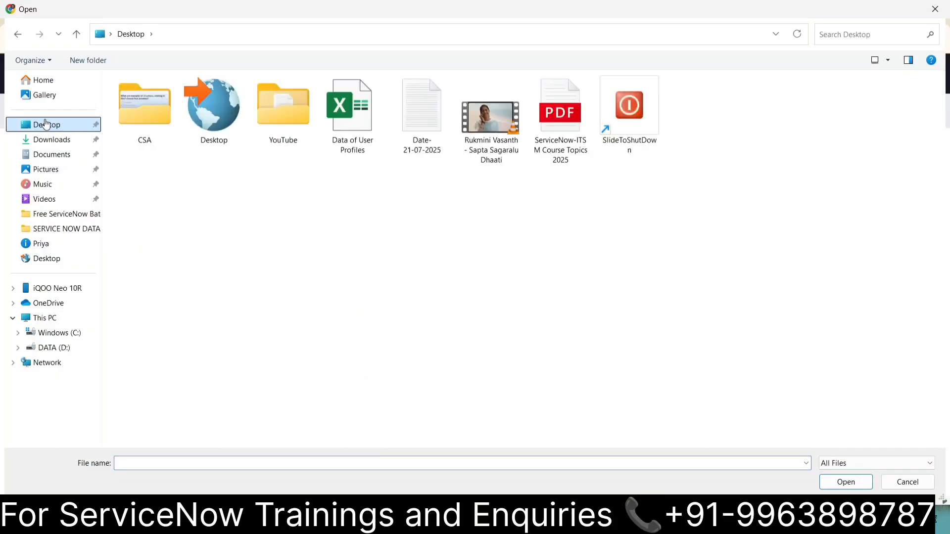
{"action": "left_click", "coordinate": [362, 122]}
{"action": "double_click", "coordinate": [362, 122]}
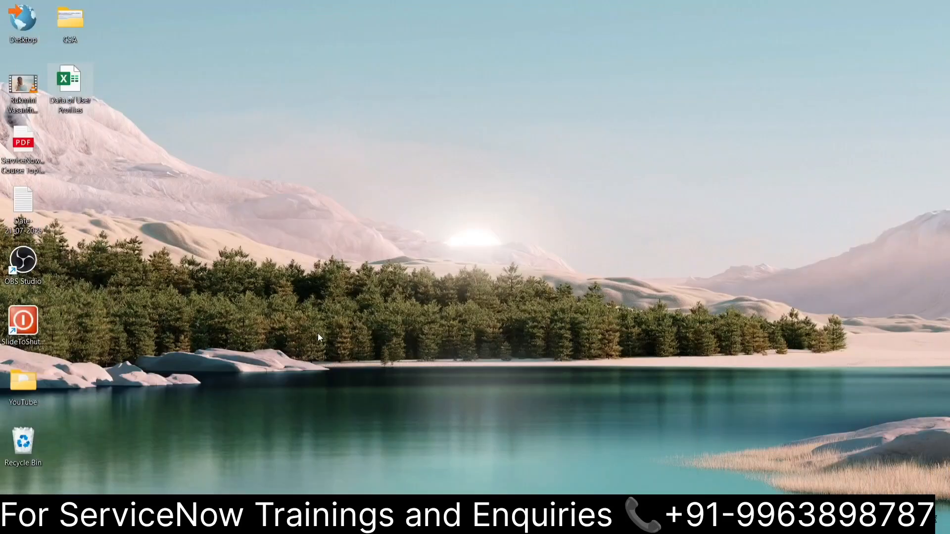
Reopen the "Data of User Profiles" workbook from the desktop and examine its header row and first data row.
{"action": "double_click", "coordinate": [64, 84]}
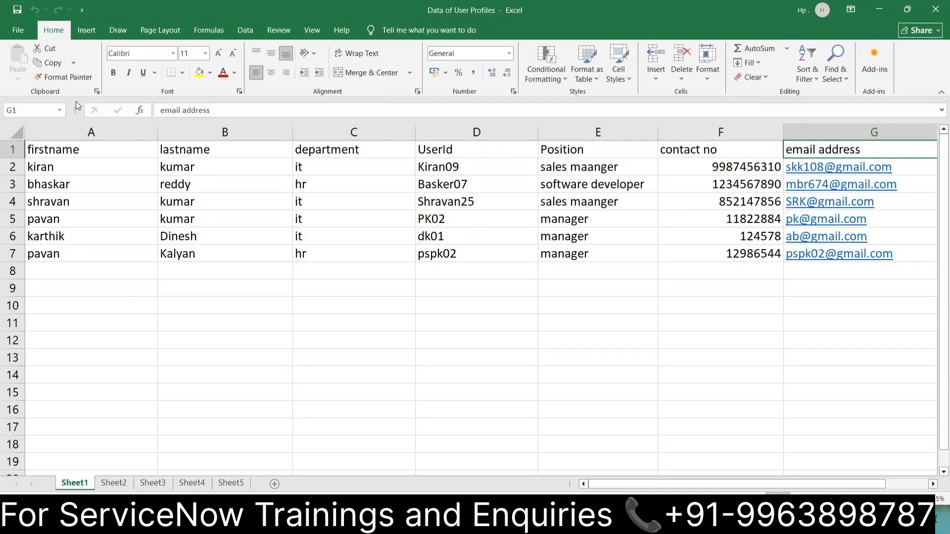
{"action": "left_click", "coordinate": [160, 322]}
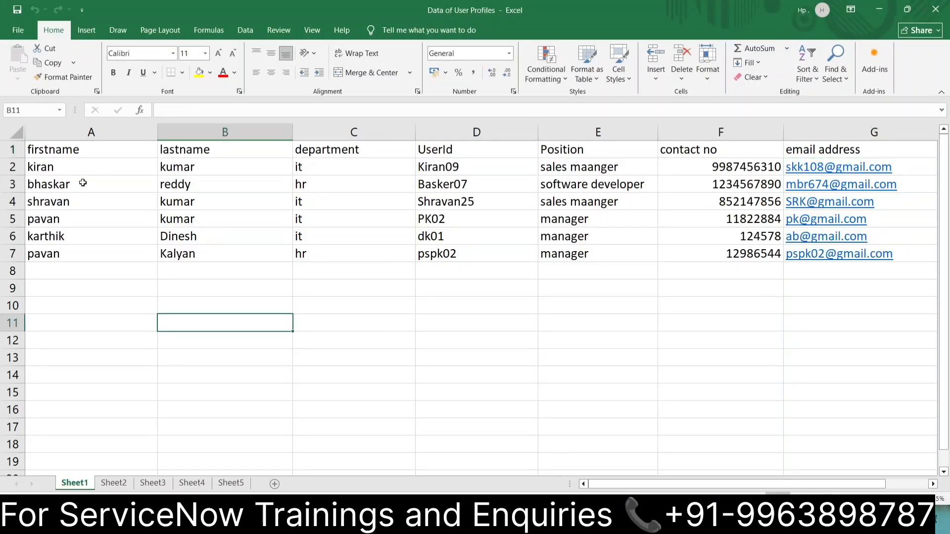
{"action": "left_click", "coordinate": [15, 150]}
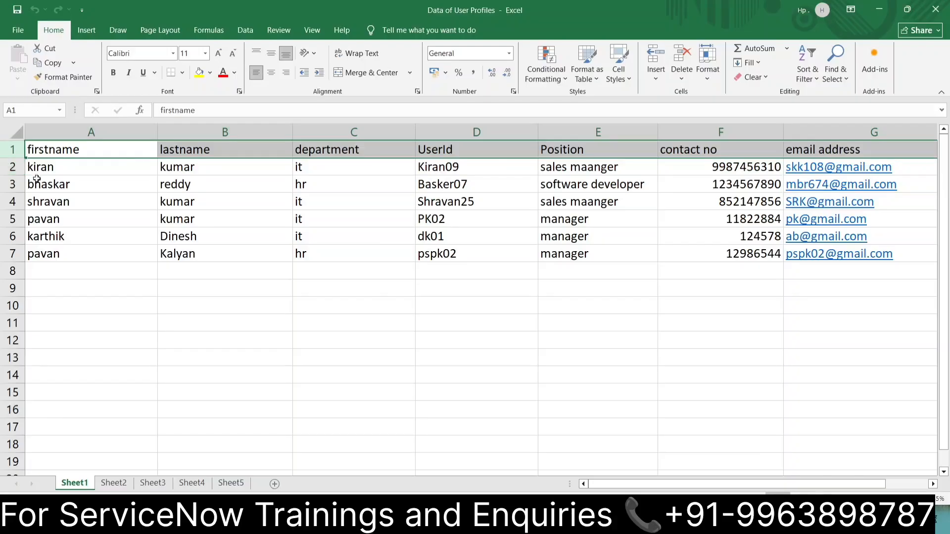
{"action": "left_click", "coordinate": [67, 167]}
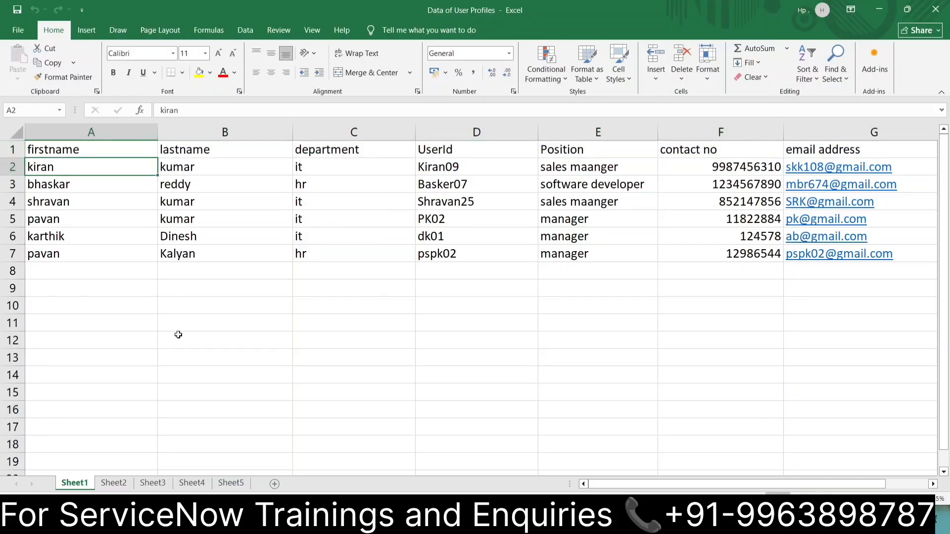
{"action": "left_click", "coordinate": [170, 387]}
{"action": "left_click_drag", "start_coordinate": [40, 171], "coordinate": [17, 153]}
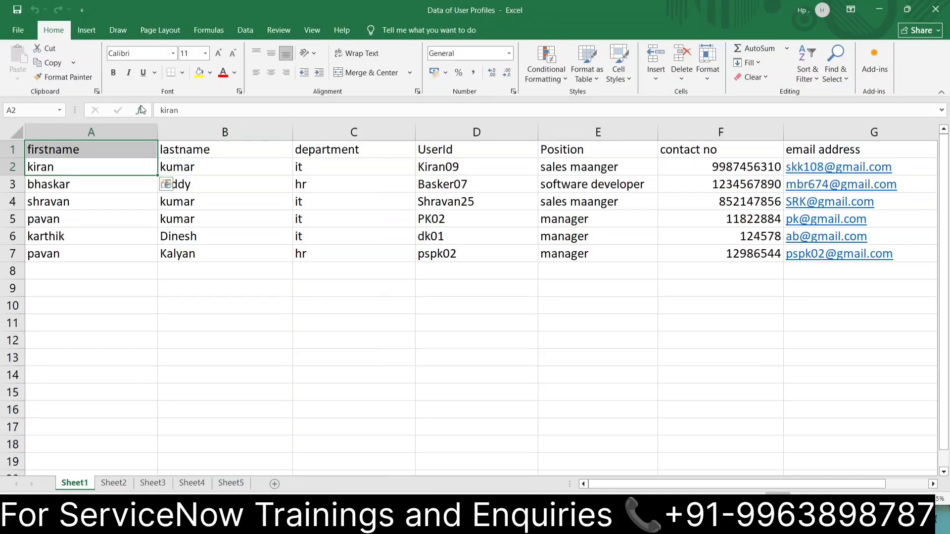
Insert a blank row above the header row in Sheet1 and select the shifted header row.
{"action": "left_click", "coordinate": [3, 151]}
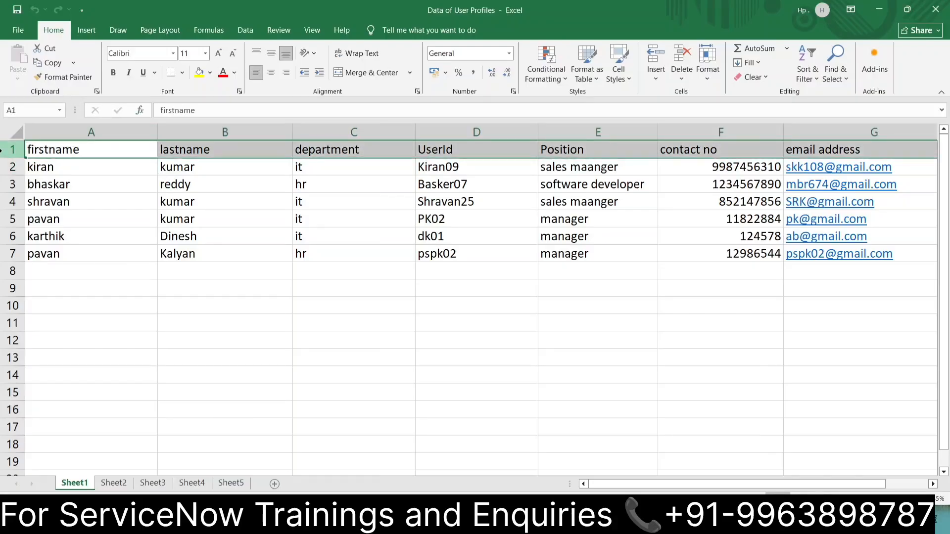
{"action": "key", "text": "ctrl+shift+plus"}
{"action": "left_click", "coordinate": [94, 392]}
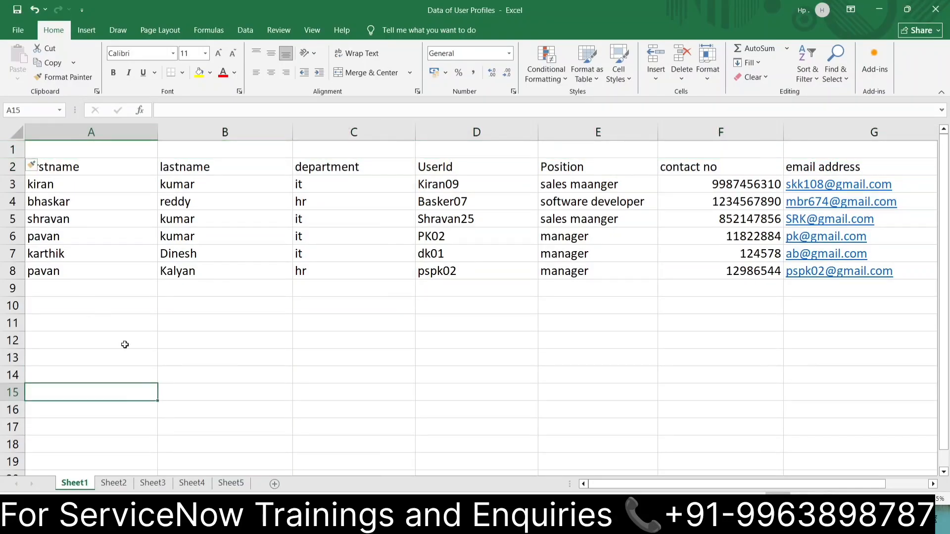
{"action": "left_click", "coordinate": [12, 167]}
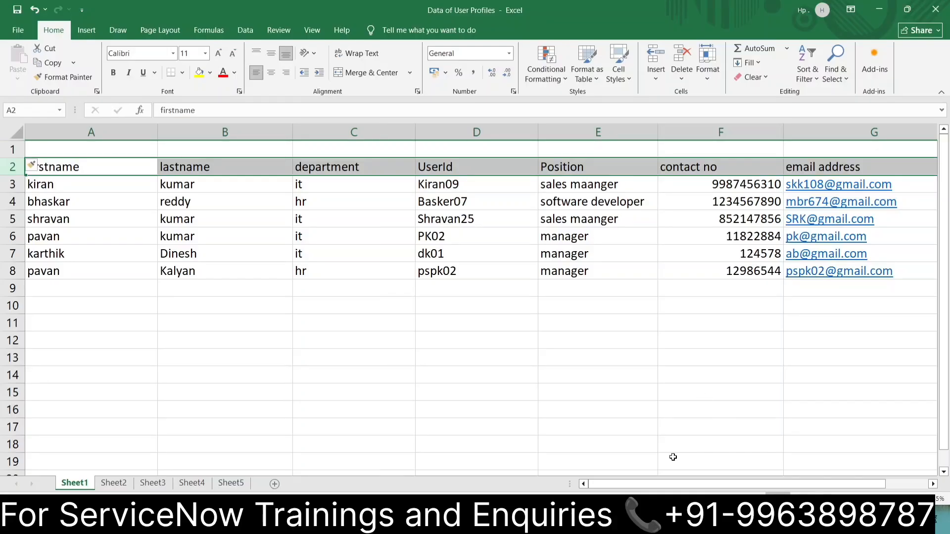
Switch back to ServiceNow and submit the Load Data form with sheet number 1 and header row 1.
{"action": "key", "text": "alt+Tab"}
{"action": "left_click_drag", "start_coordinate": [260, 386], "coordinate": [240, 385]}
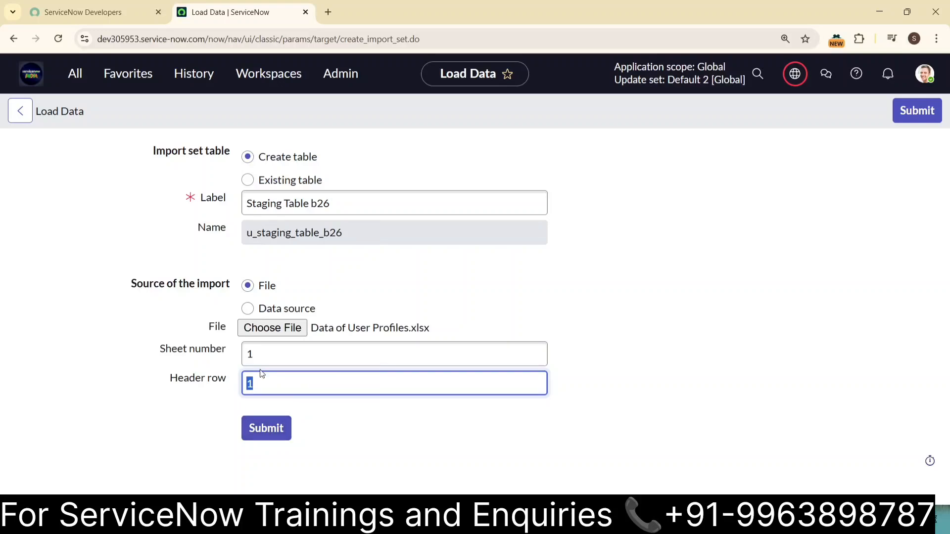
{"action": "left_click", "coordinate": [255, 356]}
{"action": "left_click", "coordinate": [263, 384]}
{"action": "left_click", "coordinate": [266, 429]}
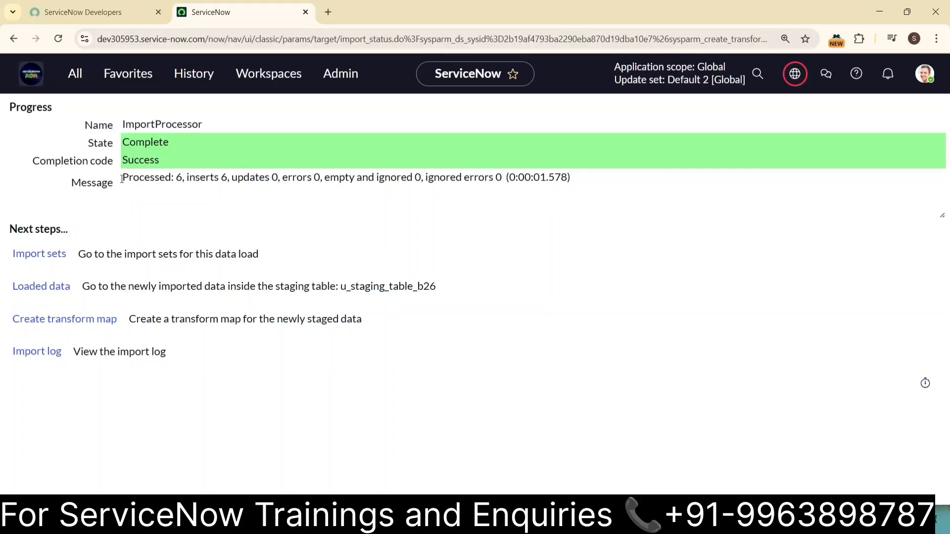
Examine the import progress message for the processed, updated and elapsed-time details of the data load.
{"action": "left_click_drag", "start_coordinate": [122, 179], "coordinate": [187, 179]}
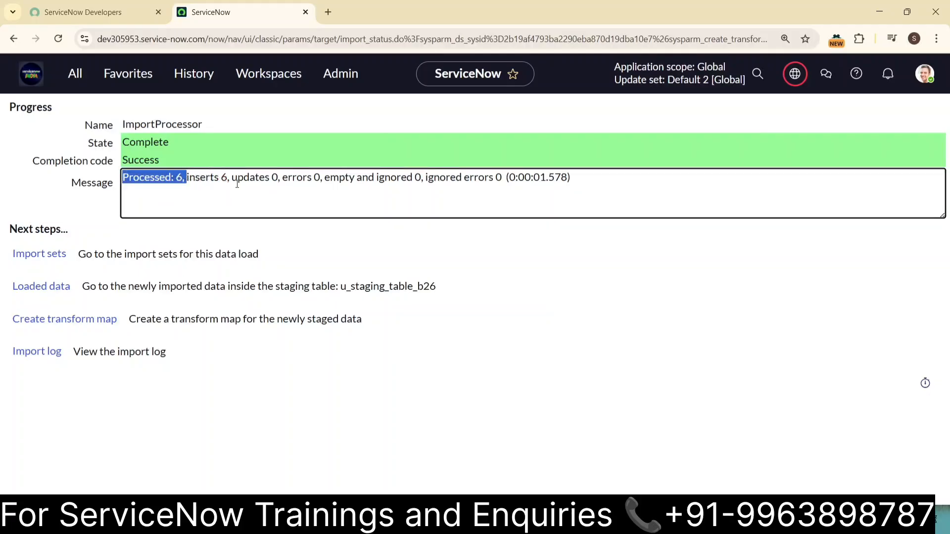
{"action": "left_click_drag", "start_coordinate": [232, 179], "coordinate": [283, 180]}
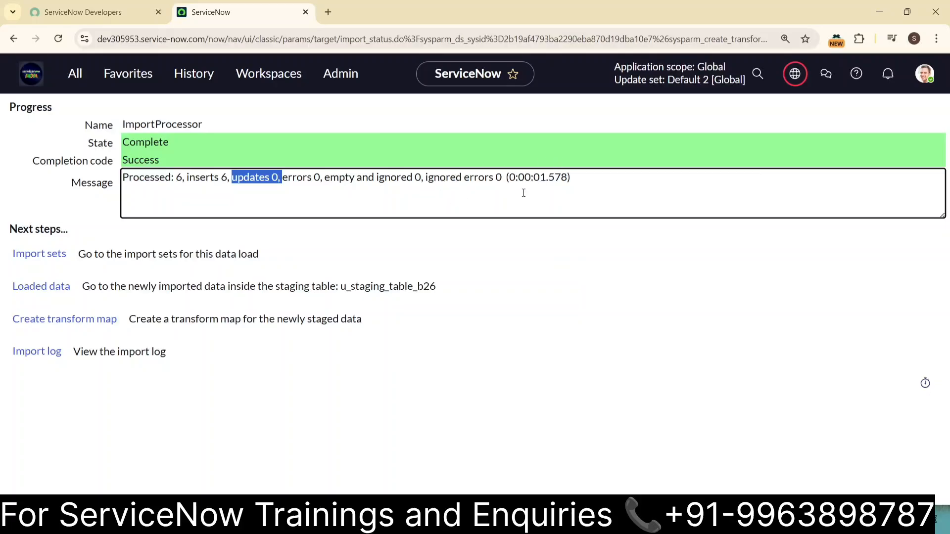
{"action": "left_click_drag", "start_coordinate": [541, 178], "coordinate": [570, 178]}
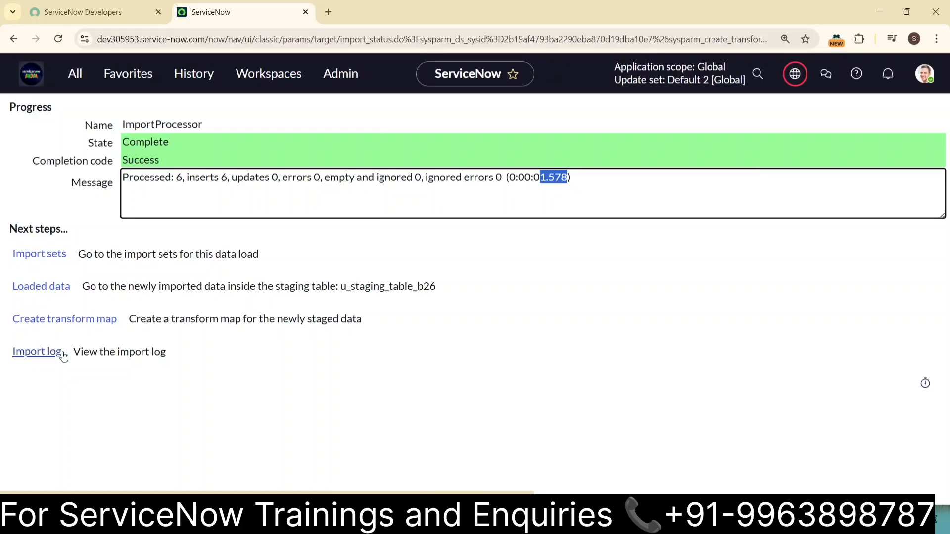
Open the import set created by this data load and review its data source, import set table and Import Set Rows.
{"action": "left_click", "coordinate": [30, 258]}
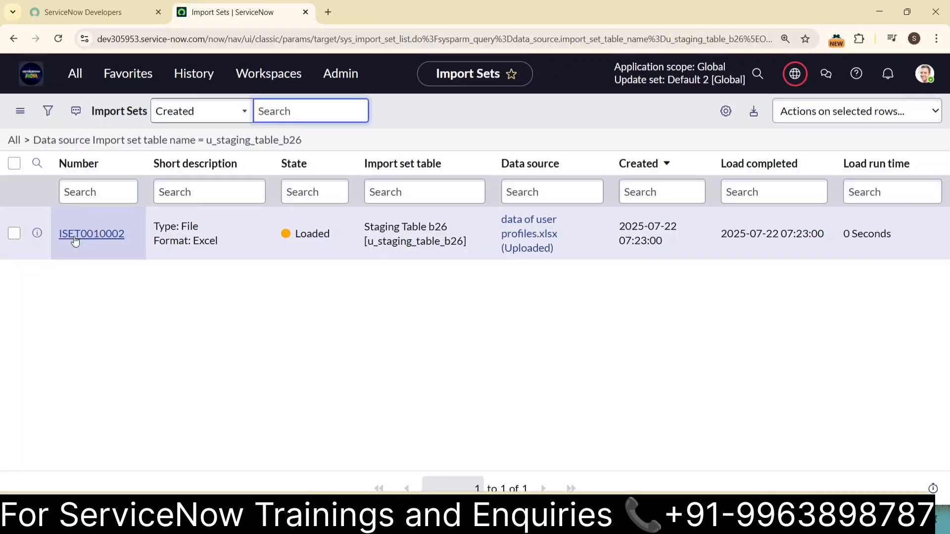
{"action": "left_click", "coordinate": [75, 238]}
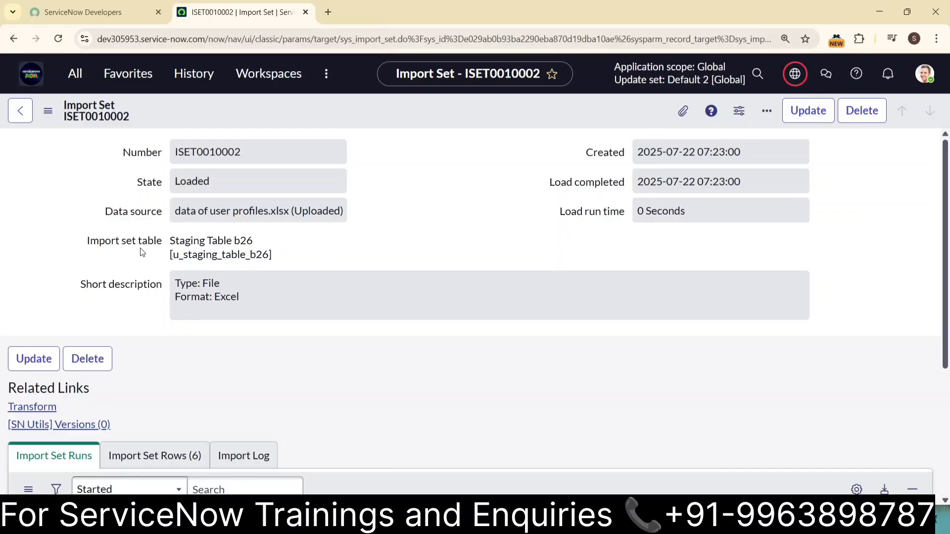
{"action": "left_click_drag", "start_coordinate": [176, 211], "coordinate": [346, 216]}
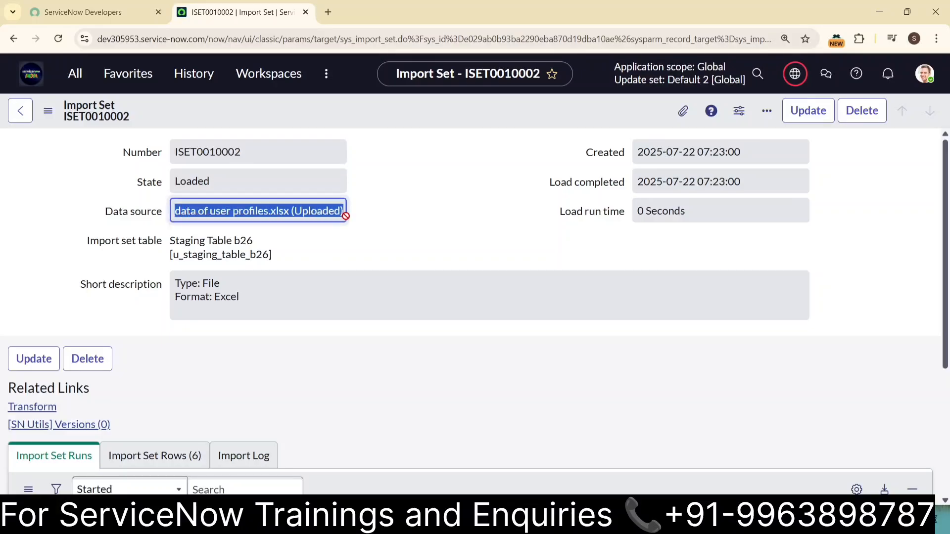
{"action": "left_click_drag", "start_coordinate": [170, 240], "coordinate": [333, 265]}
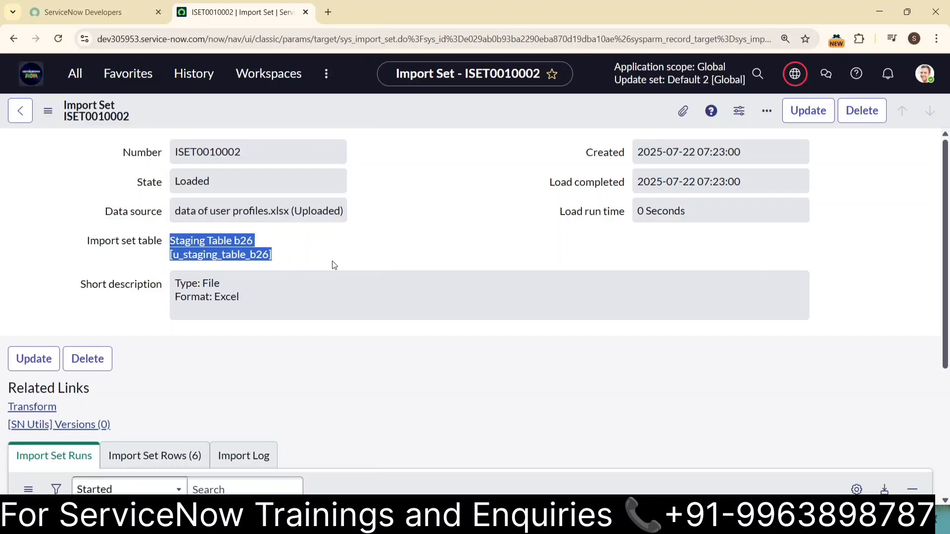
{"action": "scroll", "coordinate": [333, 265], "scroll_direction": "down", "scroll_amount": 4}
{"action": "left_click", "coordinate": [124, 274]}
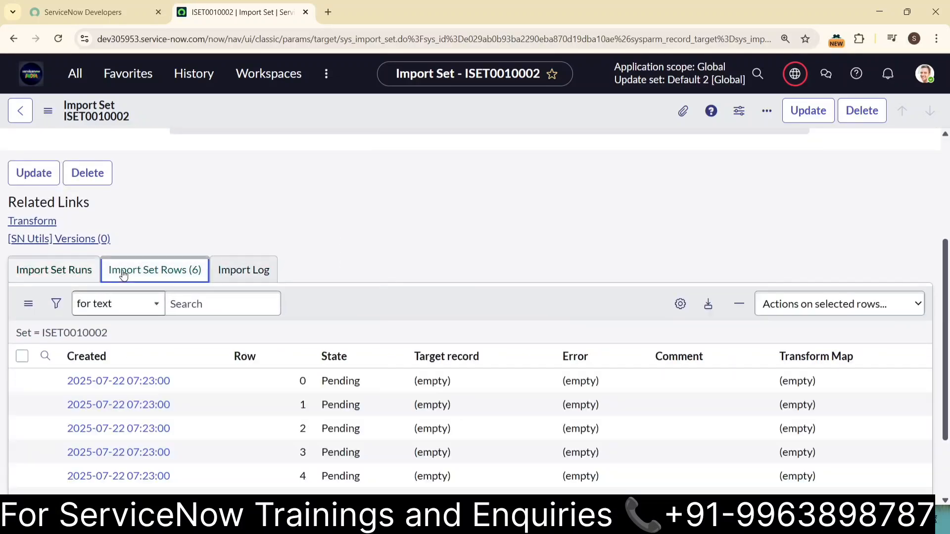
{"action": "scroll", "coordinate": [297, 346], "scroll_direction": "down", "scroll_amount": 2}
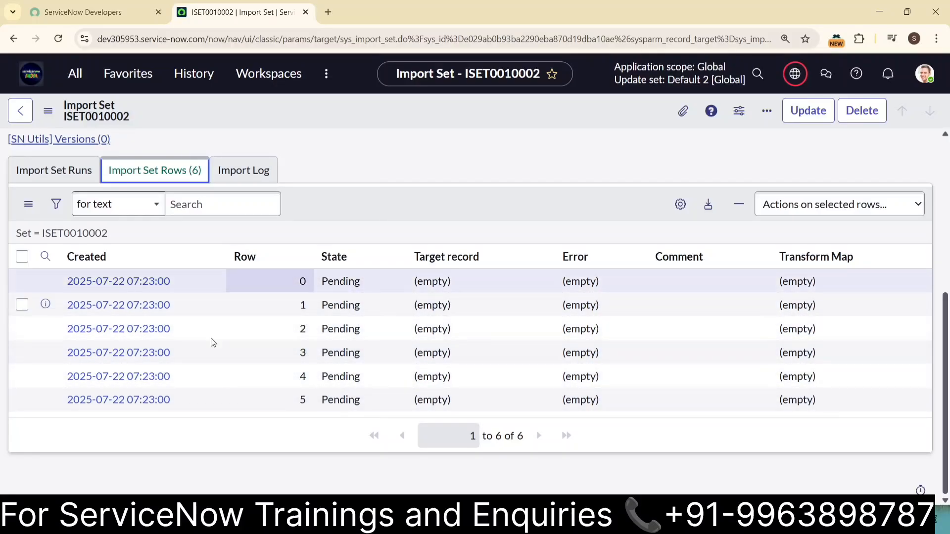
{"action": "scroll", "coordinate": [456, 170], "scroll_direction": "up", "scroll_amount": 6}
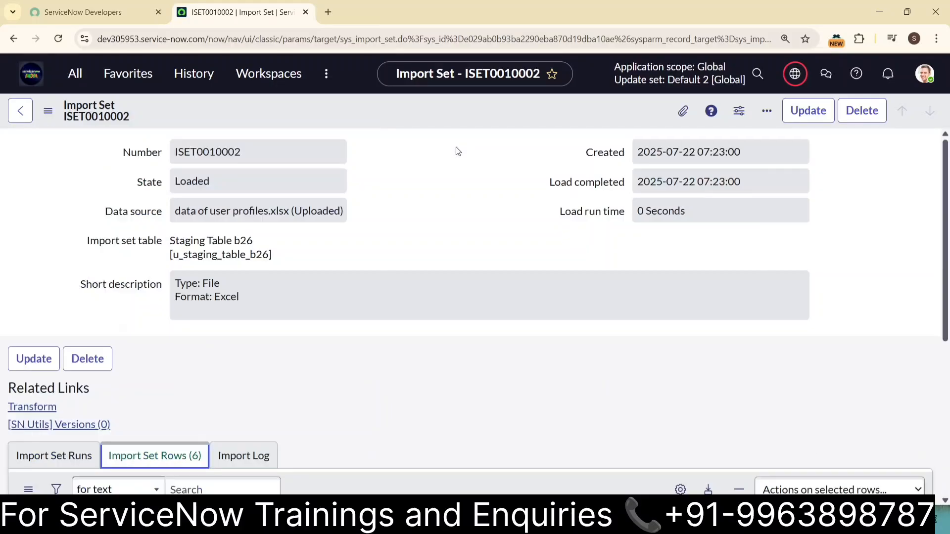
{"action": "left_click", "coordinate": [22, 111]}
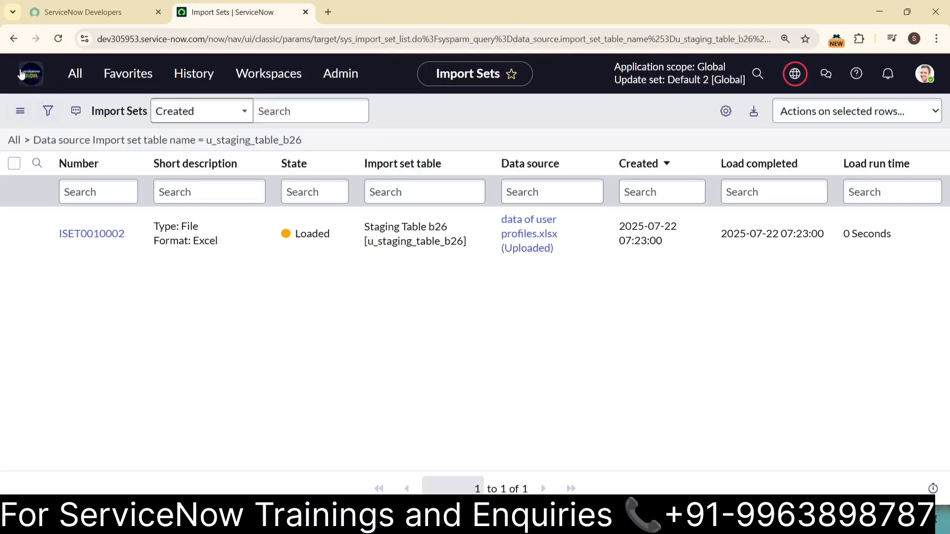
{"action": "left_click", "coordinate": [14, 39]}
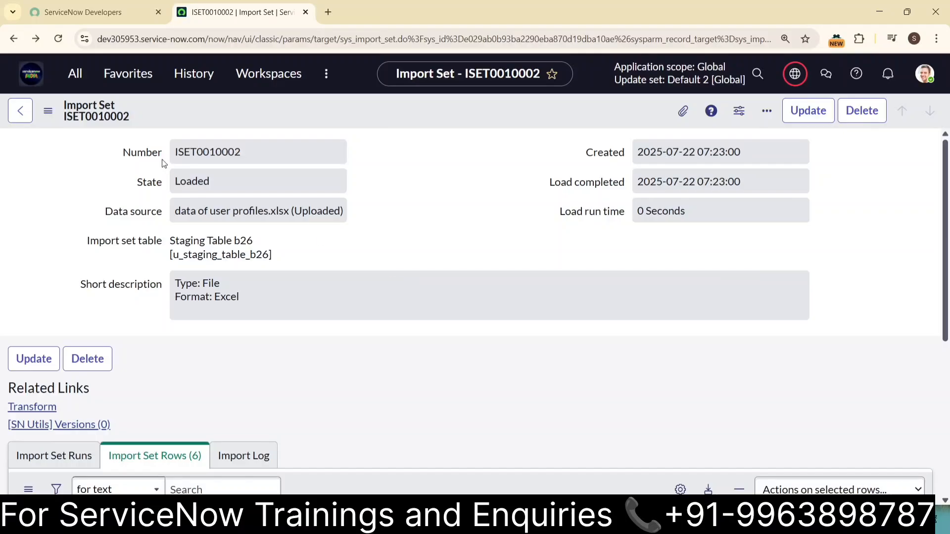
Find the Load Data module and target the existing import set table Staging Table b26 [u_staging_table_b26].
{"action": "left_click", "coordinate": [75, 73]}
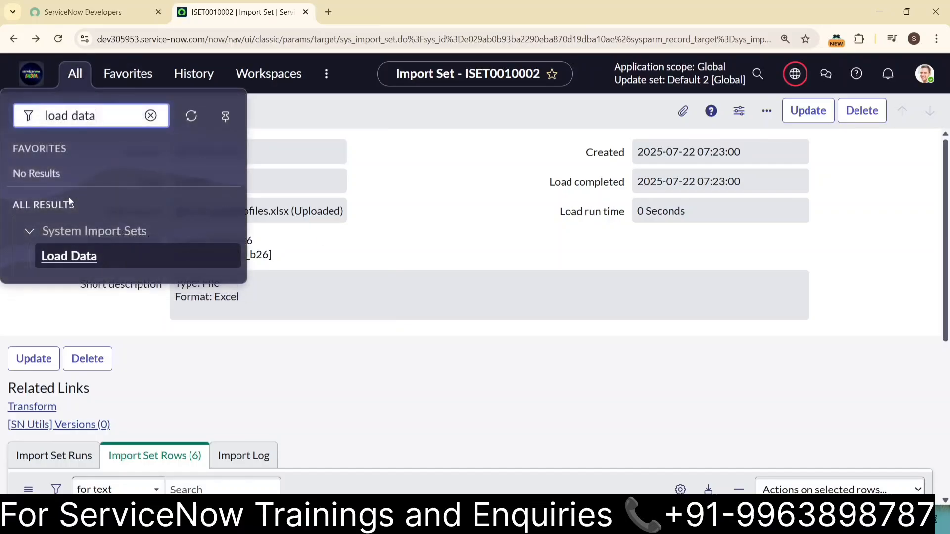
{"action": "left_click", "coordinate": [73, 253]}
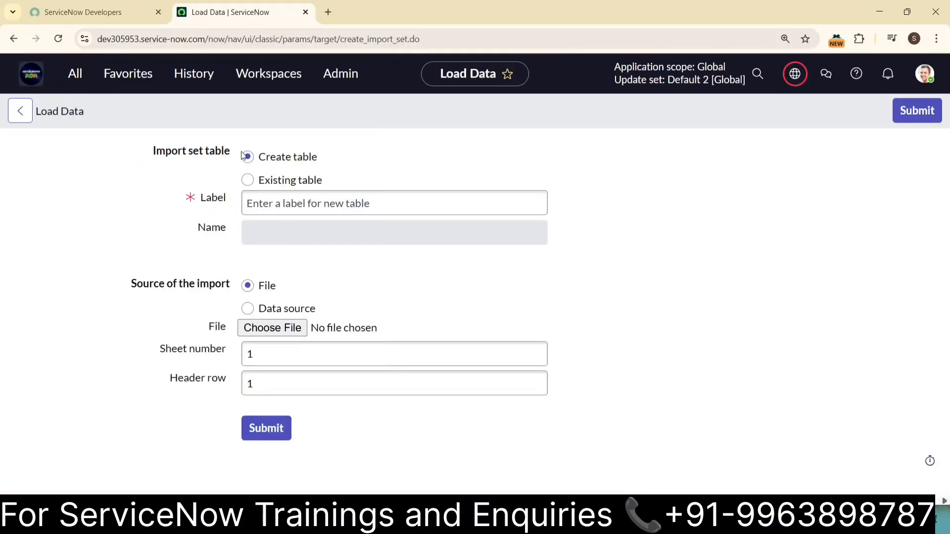
{"action": "left_click", "coordinate": [247, 180]}
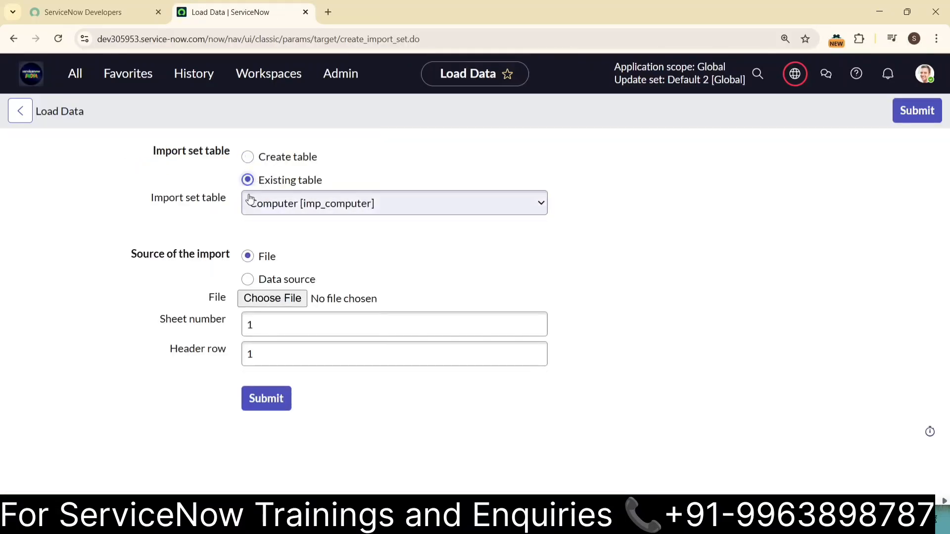
{"action": "left_click", "coordinate": [356, 207]}
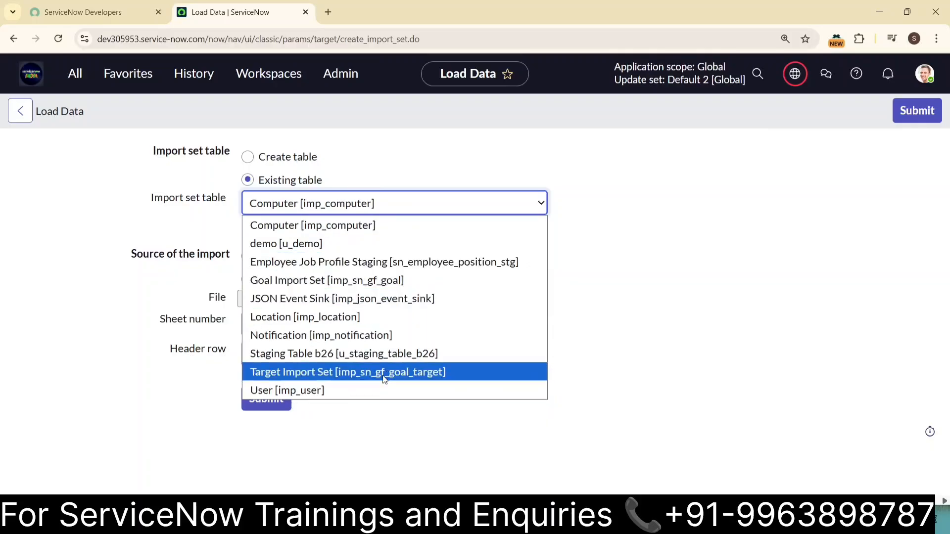
{"action": "left_click", "coordinate": [374, 362]}
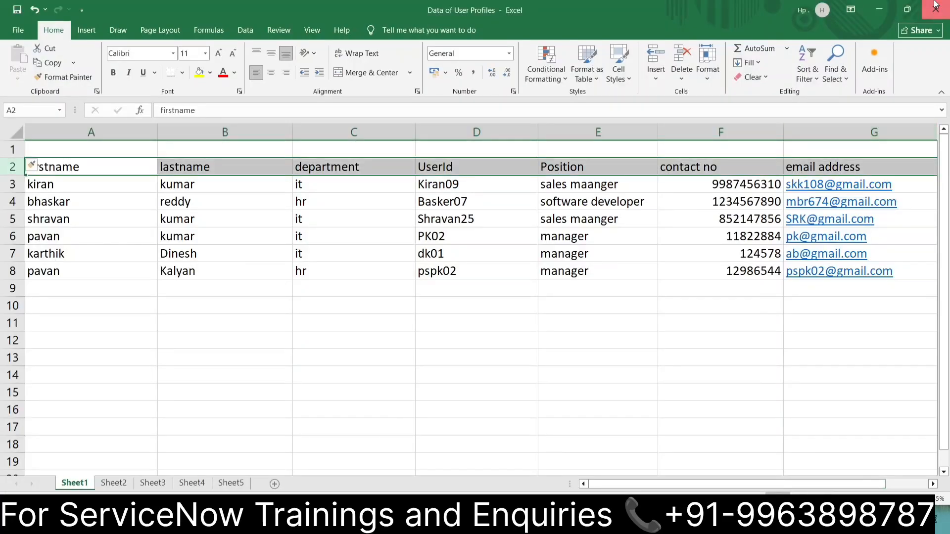
Close the Excel workbook without saving, then load the desktop file "Data of User Profiles" into the staging table and check the insert count.
{"action": "left_click", "coordinate": [936, 4]}
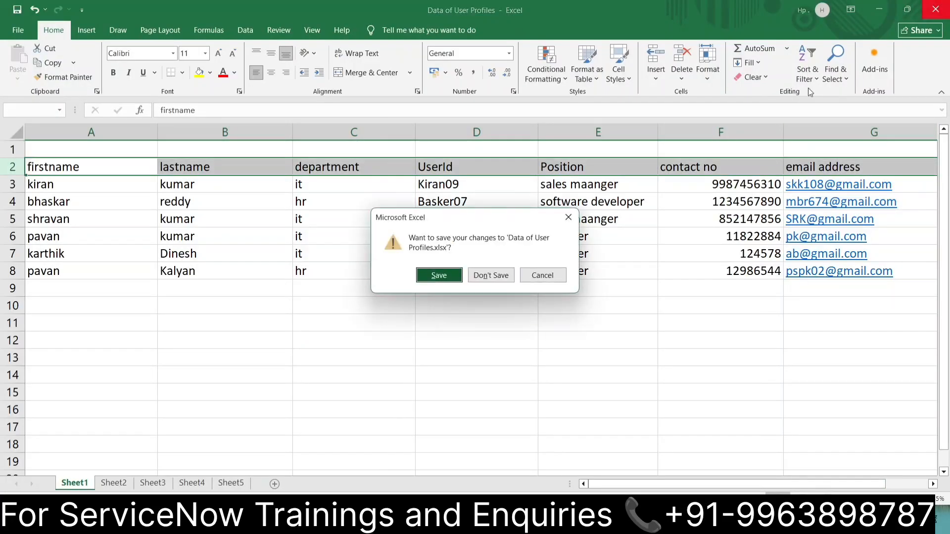
{"action": "left_click", "coordinate": [503, 277]}
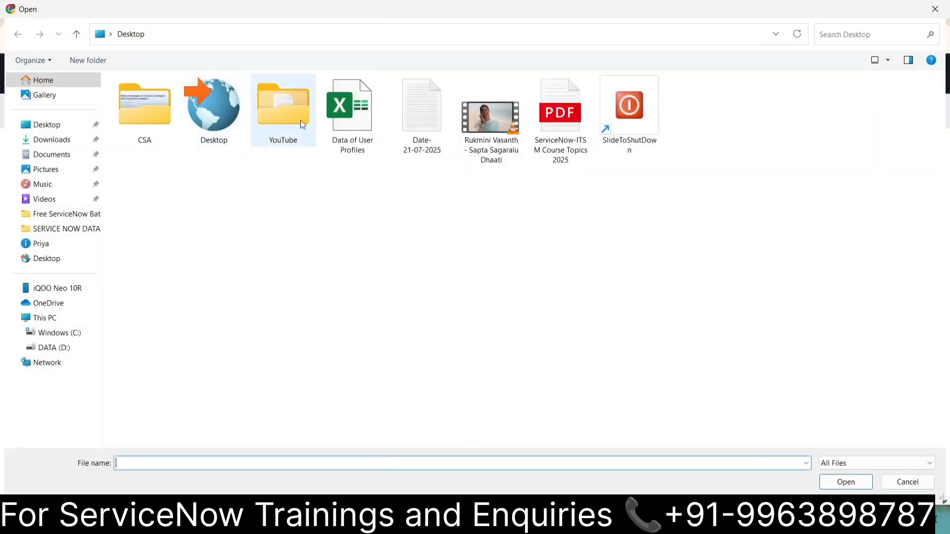
{"action": "double_click", "coordinate": [352, 144]}
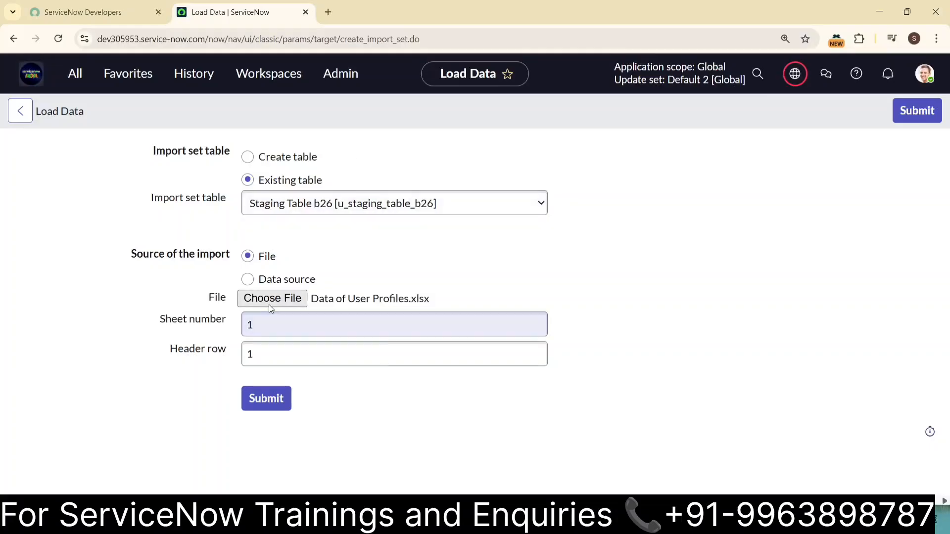
{"action": "left_click", "coordinate": [260, 403]}
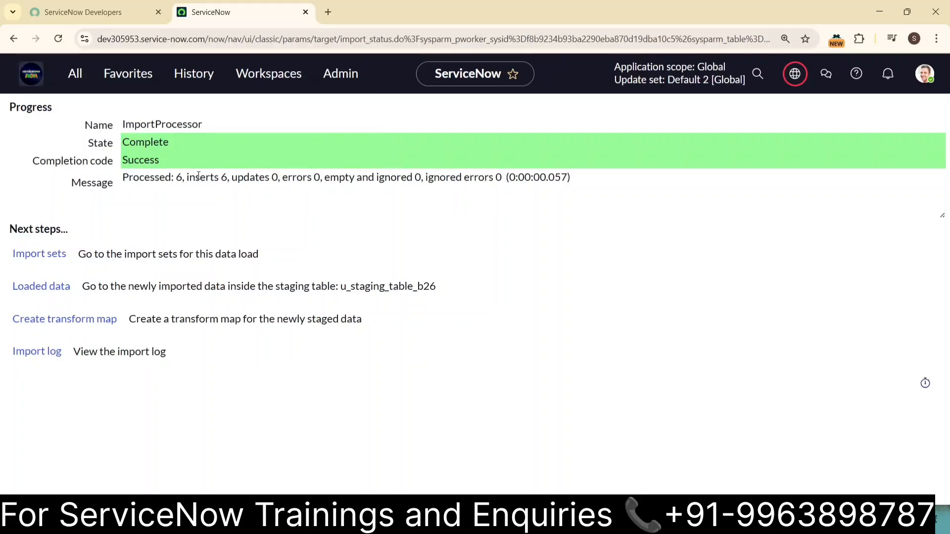
{"action": "left_click_drag", "start_coordinate": [187, 176], "coordinate": [230, 178]}
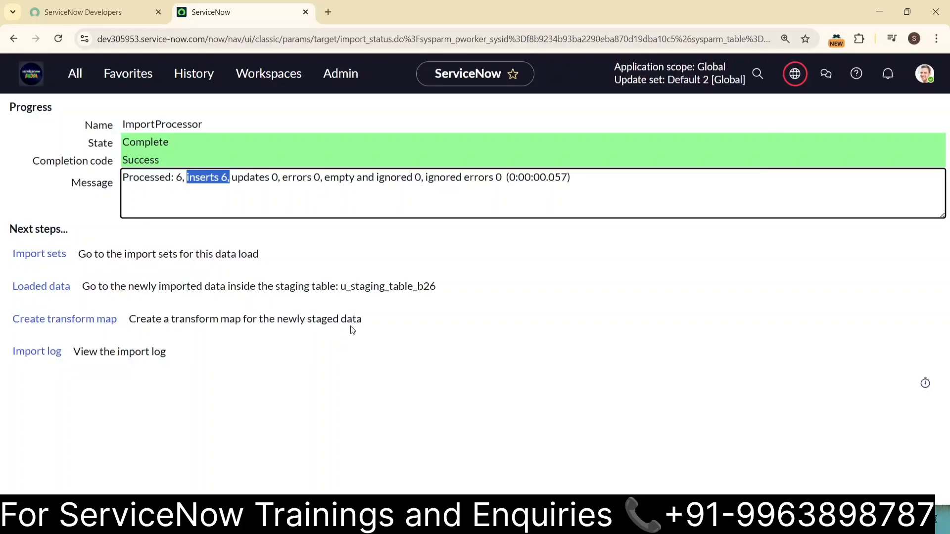
Start a new transform map for the newly staged data and dismiss the transaction alert.
{"action": "left_click", "coordinate": [94, 325]}
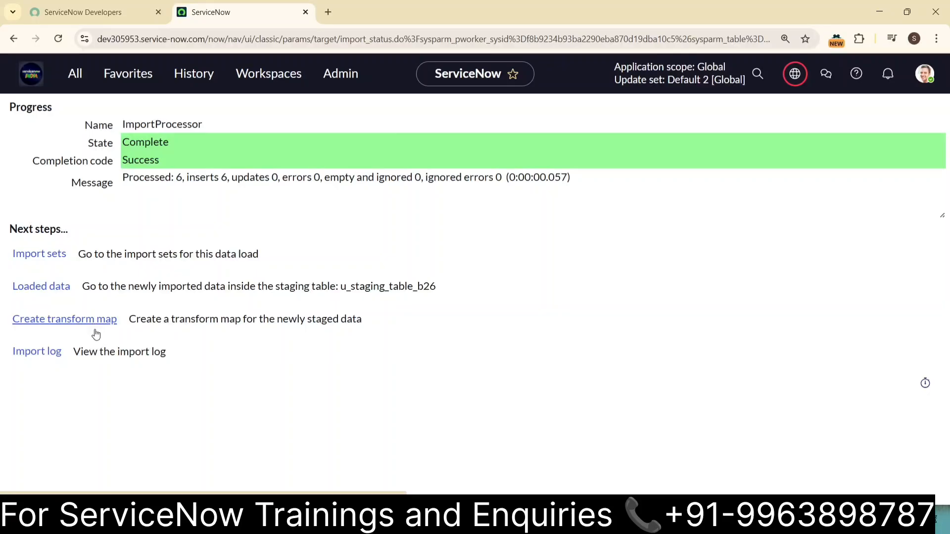
{"action": "left_click", "coordinate": [95, 324]}
{"action": "left_click", "coordinate": [55, 328]}
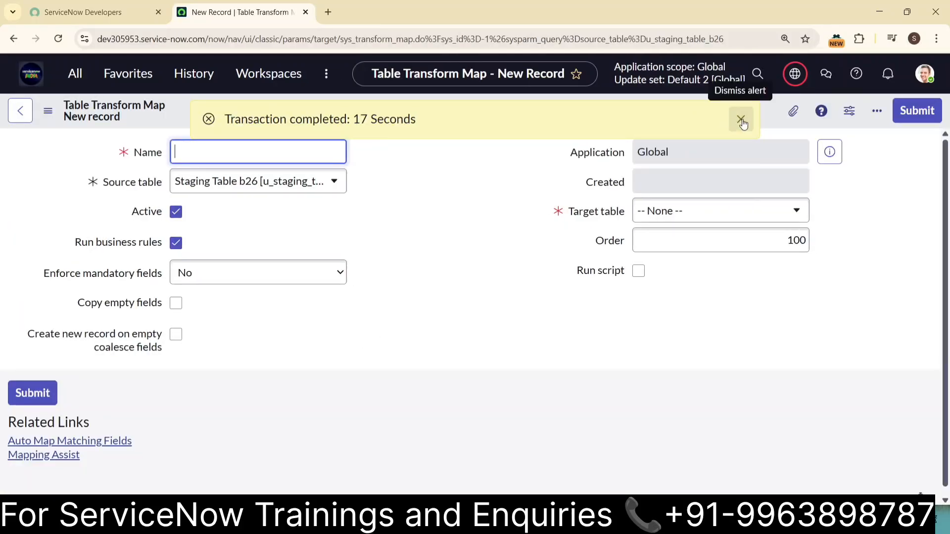
{"action": "left_click", "coordinate": [741, 120]}
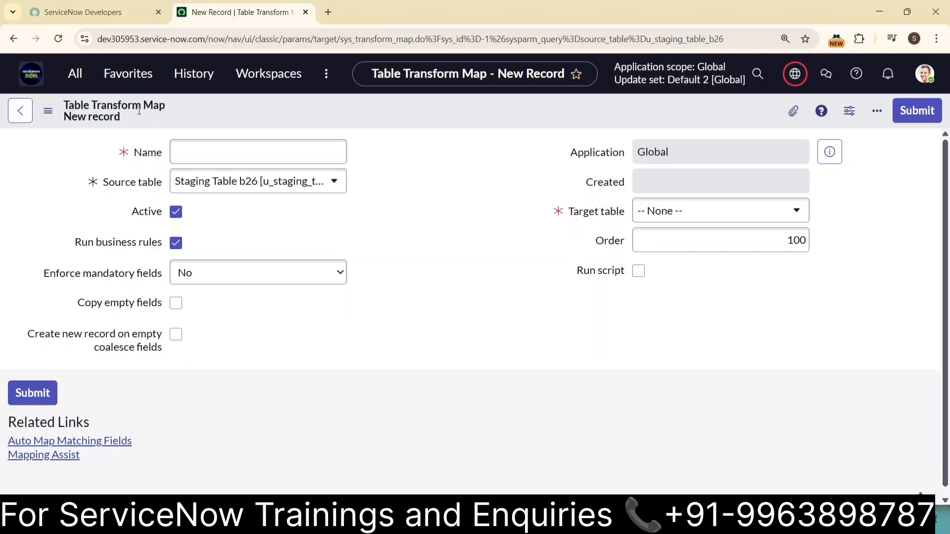
Name the transform map "Demo of TM b26" and toggle Run business rules off and on again.
{"action": "left_click", "coordinate": [206, 144]}
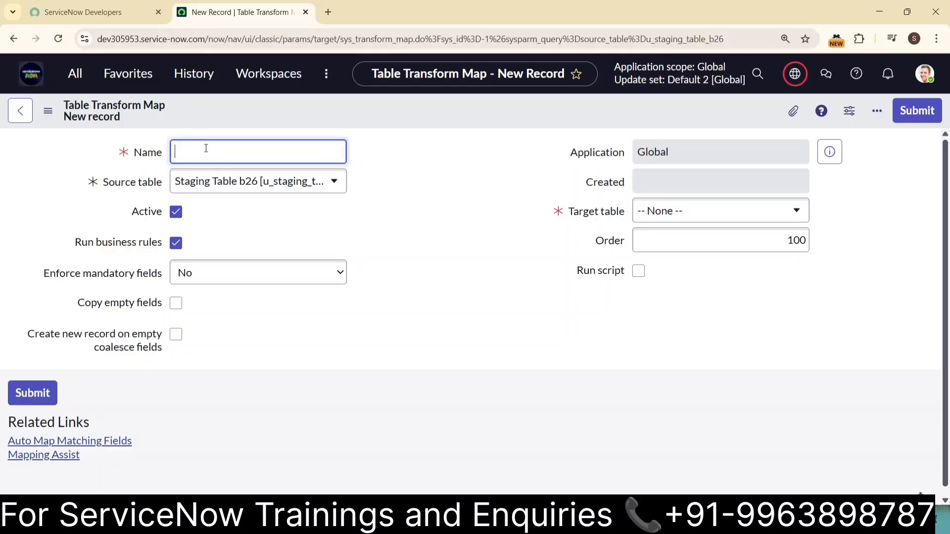
{"action": "type", "text": "Demo of TM b26"}
{"action": "left_click", "coordinate": [176, 243]}
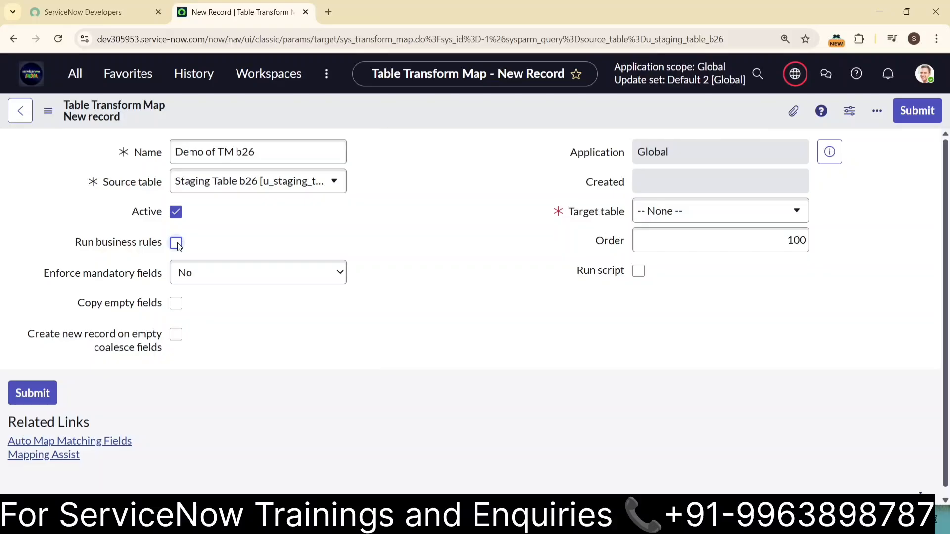
{"action": "left_click", "coordinate": [176, 243]}
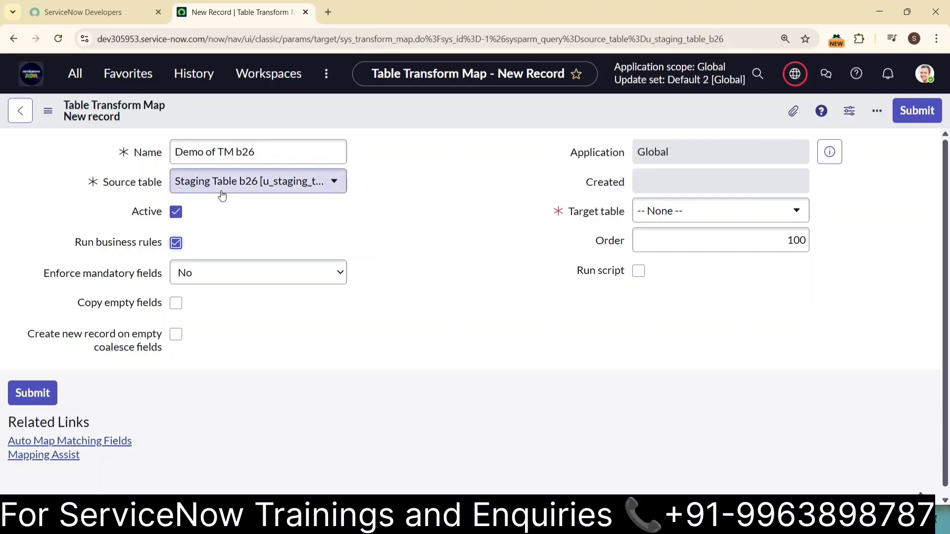
Set the transform map's target table to User [sys_user].
{"action": "left_click", "coordinate": [776, 216]}
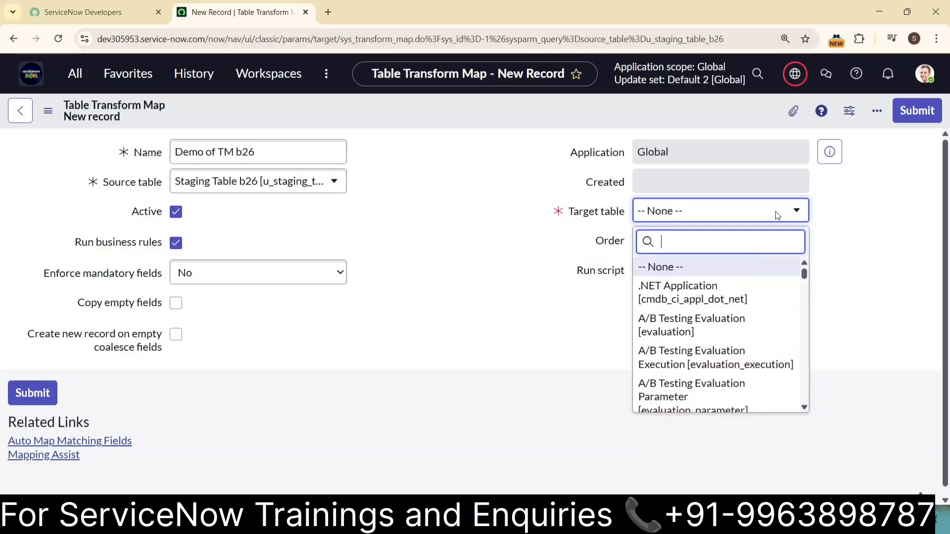
{"action": "type", "text": "sys_"}
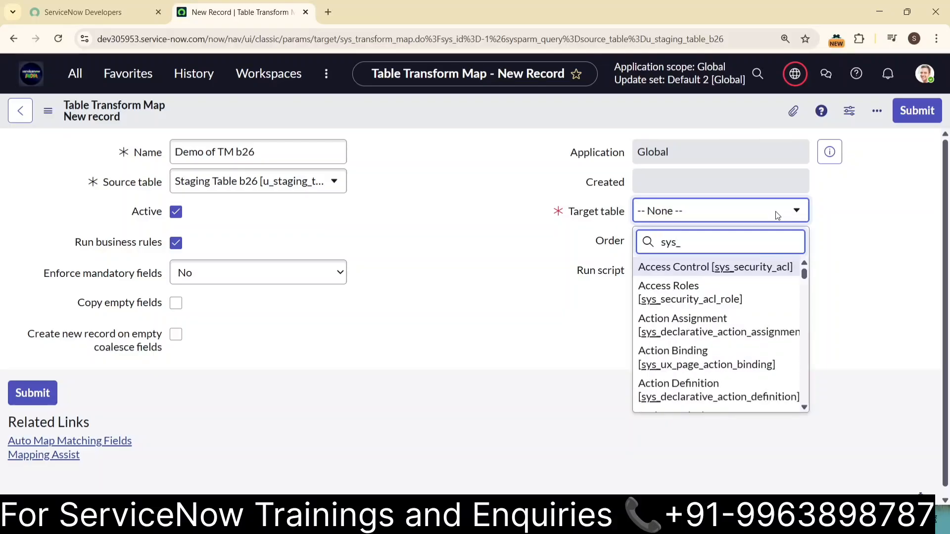
{"action": "type", "text": "user"}
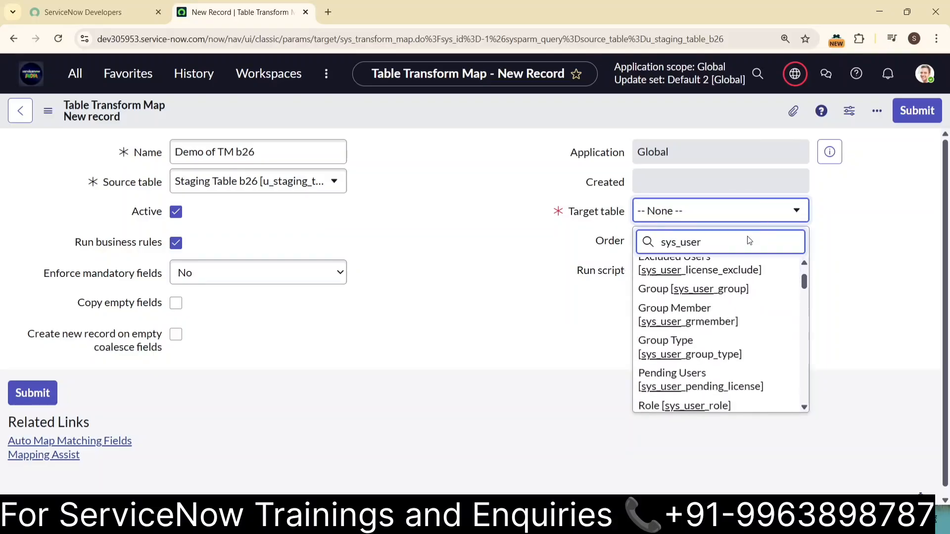
{"action": "scroll", "coordinate": [738, 341], "scroll_direction": "down", "scroll_amount": 8}
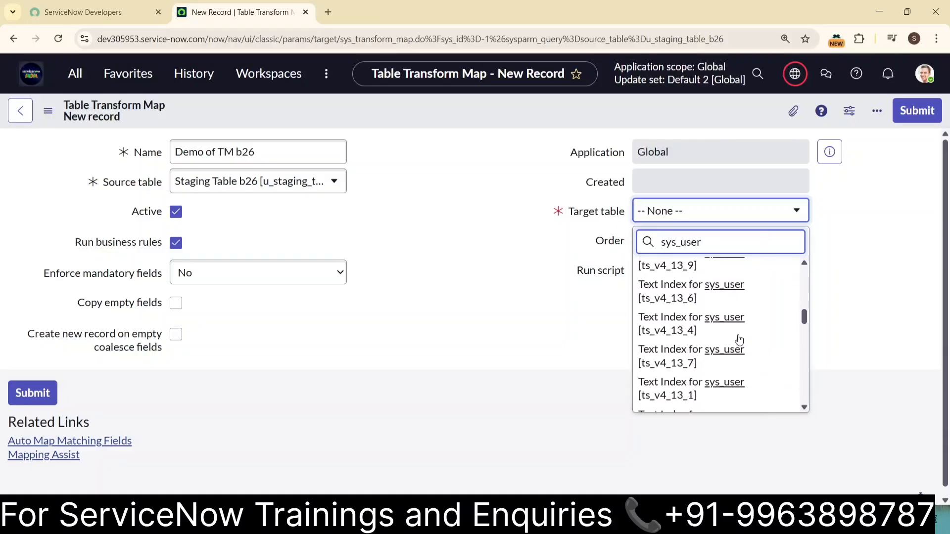
{"action": "scroll", "coordinate": [738, 340], "scroll_direction": "down", "scroll_amount": 6}
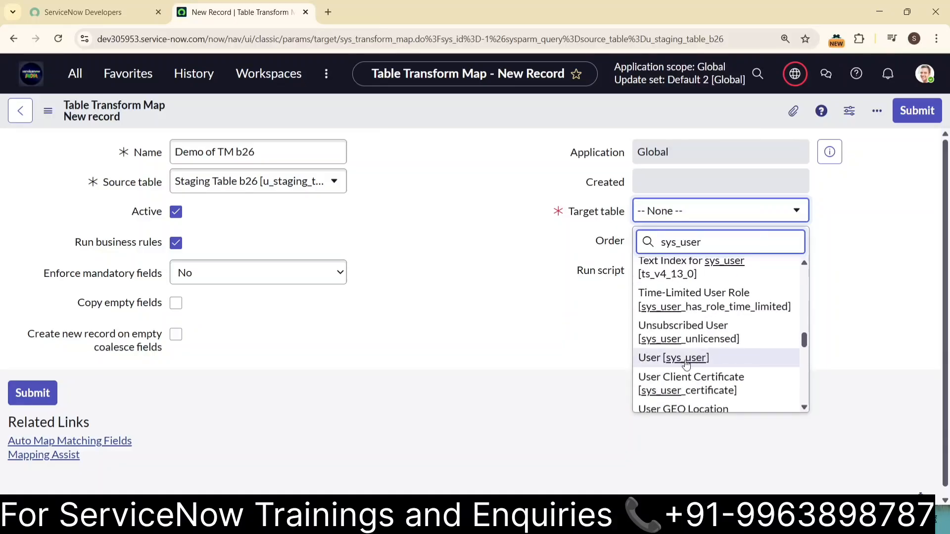
{"action": "left_click", "coordinate": [686, 365]}
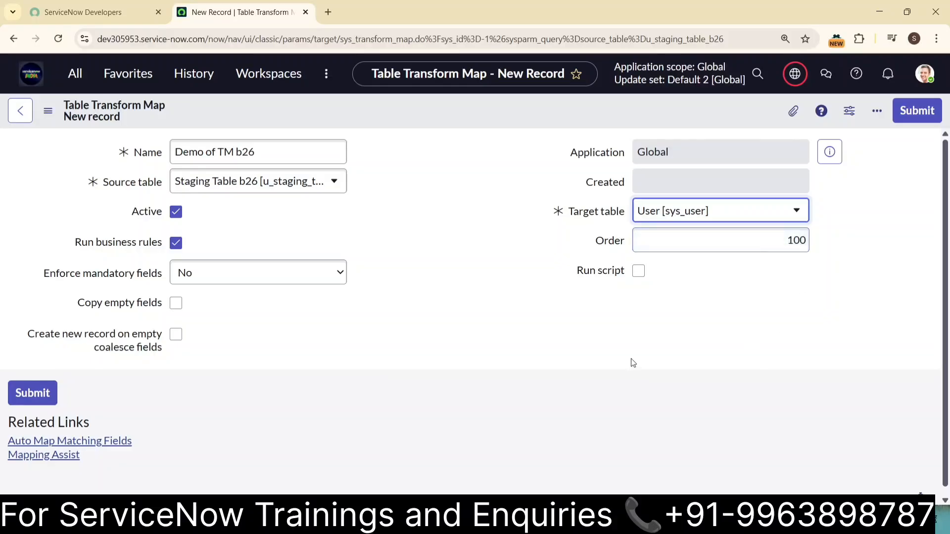
{"action": "scroll", "coordinate": [565, 317], "scroll_direction": "down", "scroll_amount": 1}
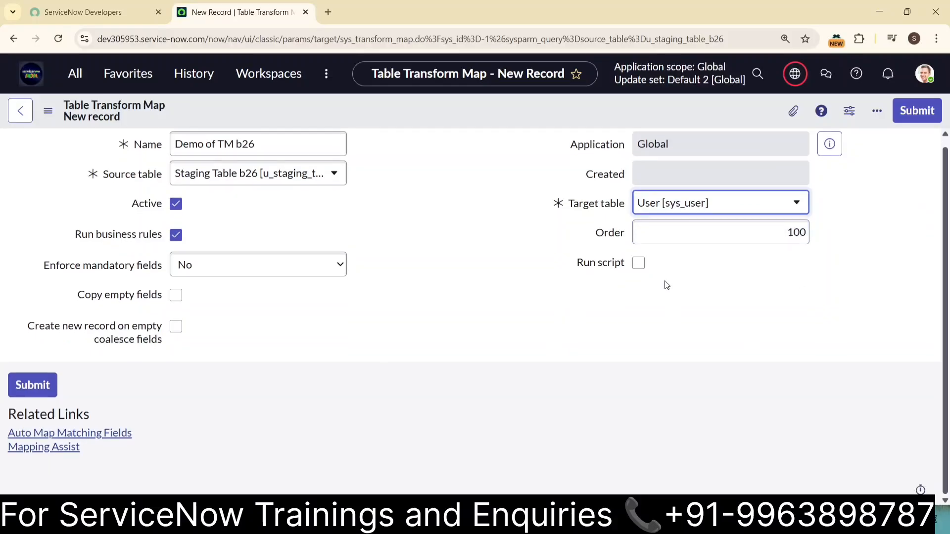
Enable Run script on the transform map to view the transformRow script template, and disable it again.
{"action": "left_click", "coordinate": [638, 264]}
{"action": "scroll", "coordinate": [394, 259], "scroll_direction": "down", "scroll_amount": 4}
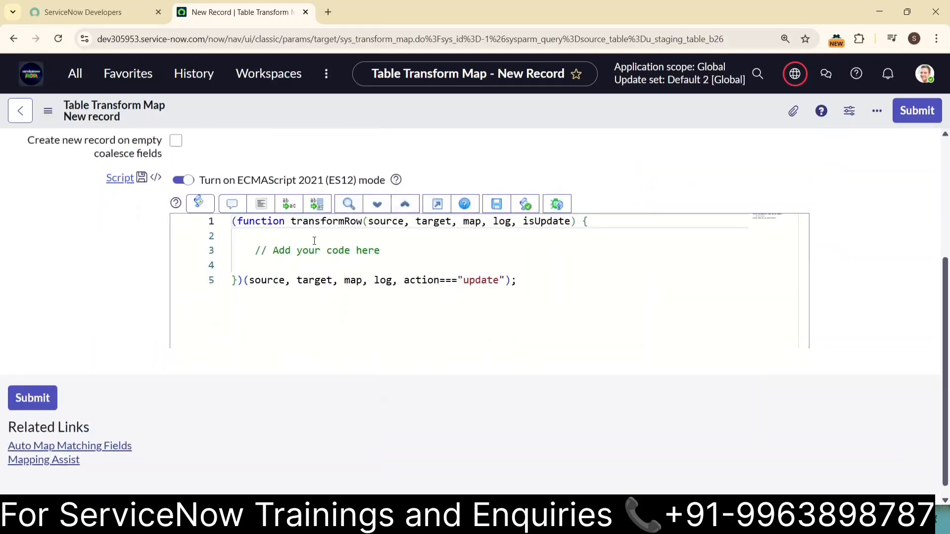
{"action": "scroll", "coordinate": [816, 267], "scroll_direction": "up", "scroll_amount": 4}
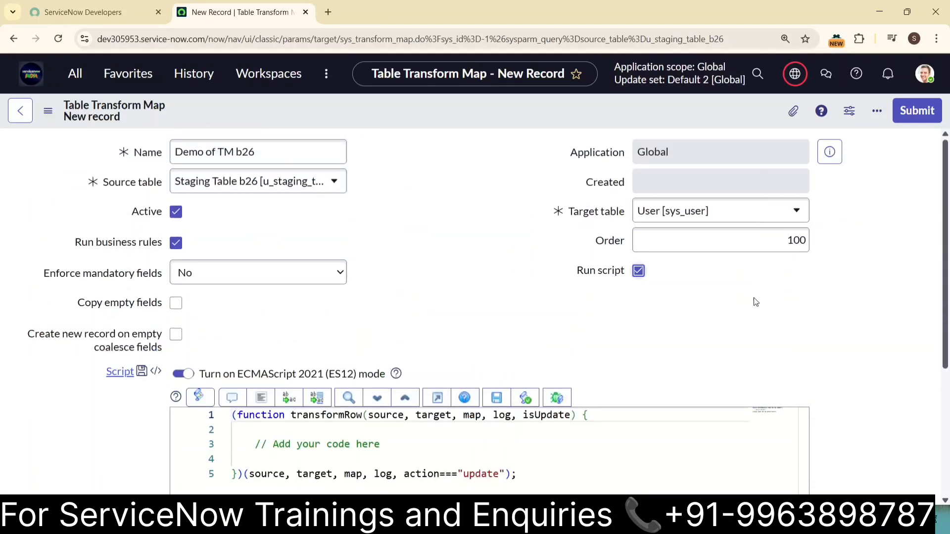
{"action": "left_click", "coordinate": [639, 272]}
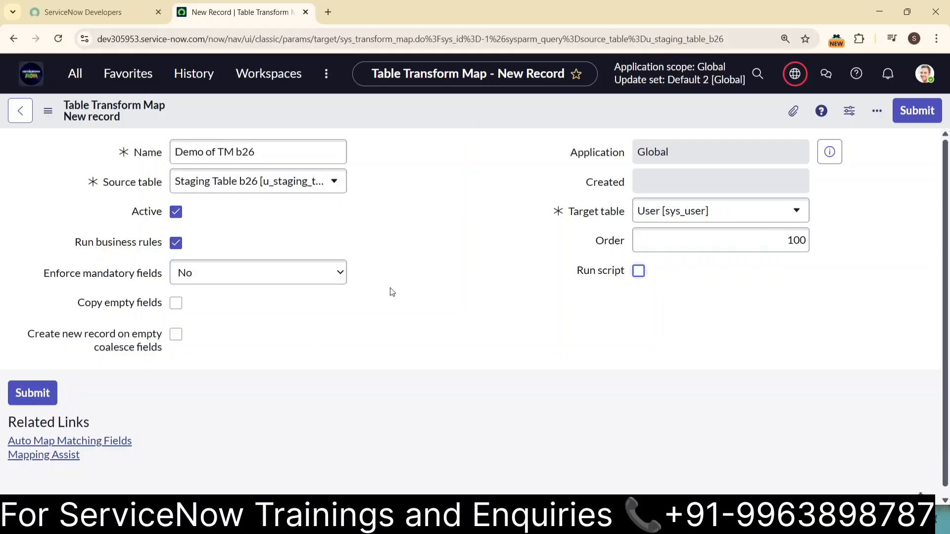
Save the "Demo of TM b26" transform map and stay on its record.
{"action": "right_click", "coordinate": [432, 121]}
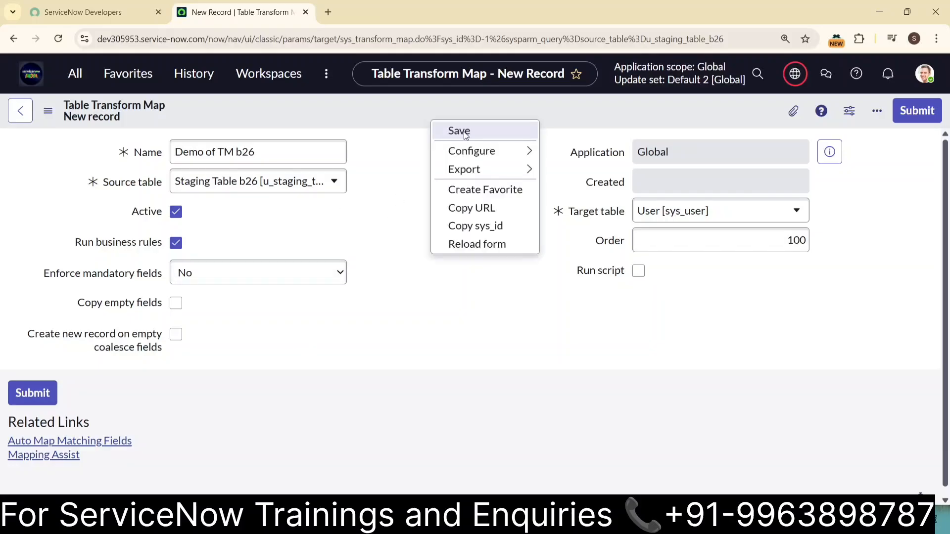
{"action": "left_click", "coordinate": [414, 352]}
{"action": "left_click", "coordinate": [246, 154]}
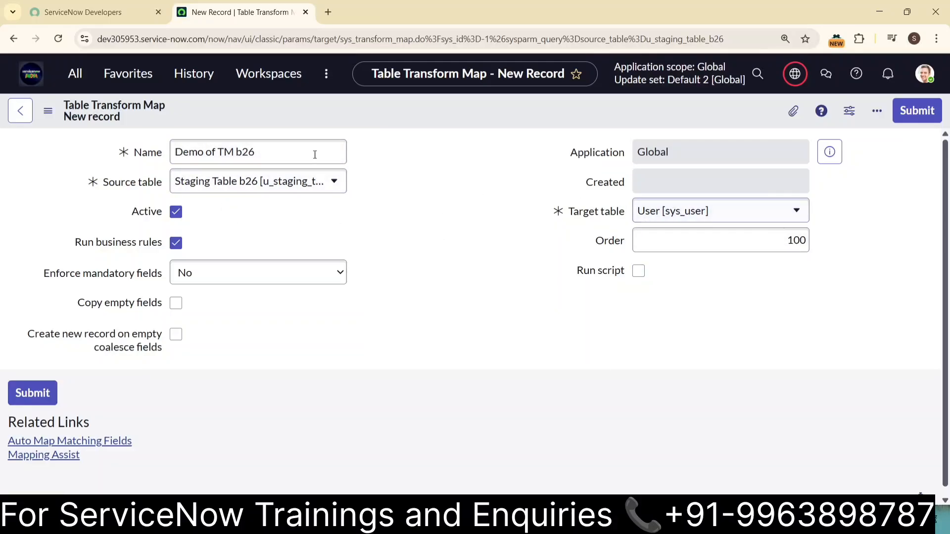
{"action": "right_click", "coordinate": [470, 123]}
{"action": "left_click", "coordinate": [487, 131]}
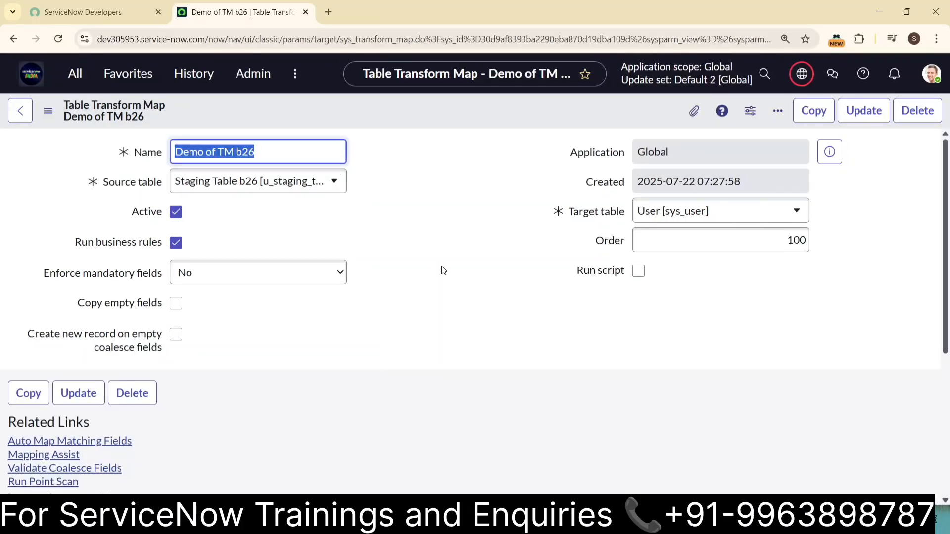
Auto-map the matching fields between the staging table and the User table, and review the resulting field maps.
{"action": "scroll", "coordinate": [443, 271], "scroll_direction": "down", "scroll_amount": 5}
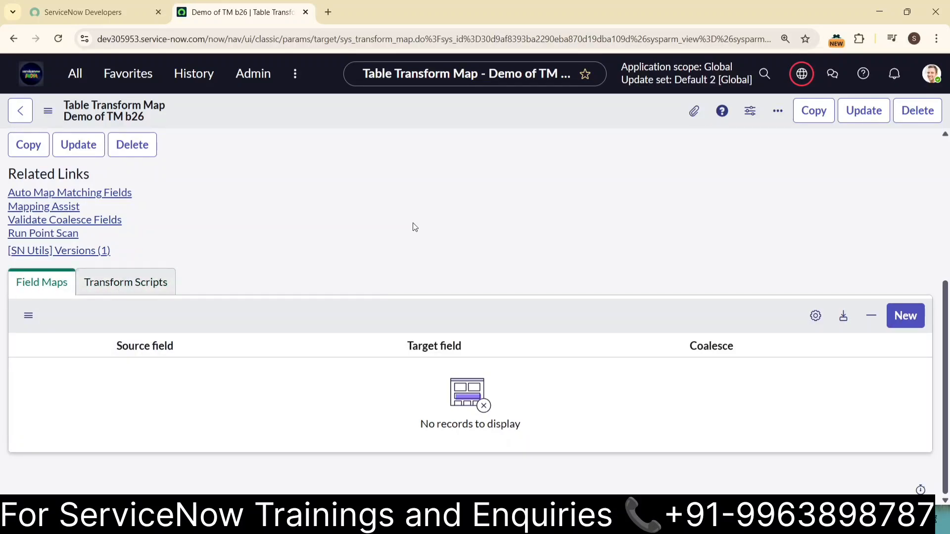
{"action": "scroll", "coordinate": [415, 228], "scroll_direction": "up", "scroll_amount": 5}
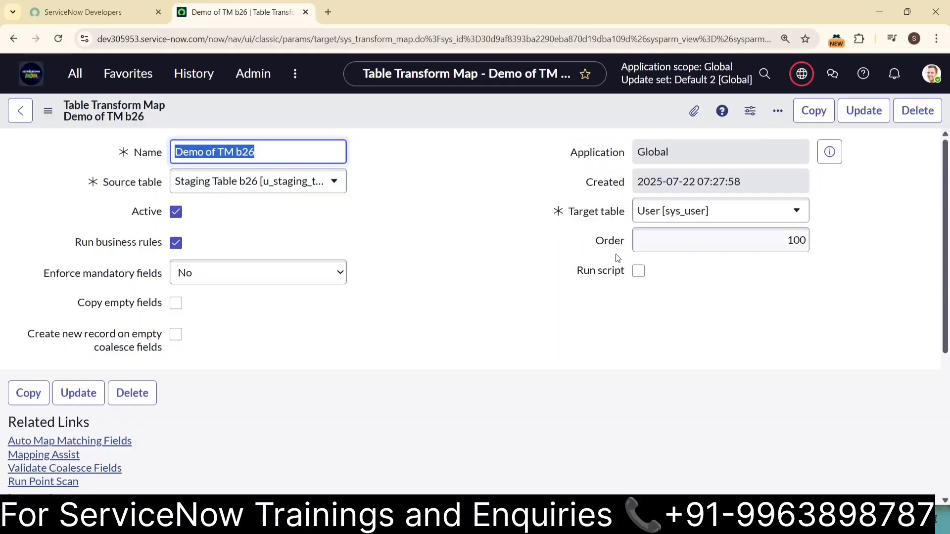
{"action": "scroll", "coordinate": [555, 310], "scroll_direction": "down", "scroll_amount": 3}
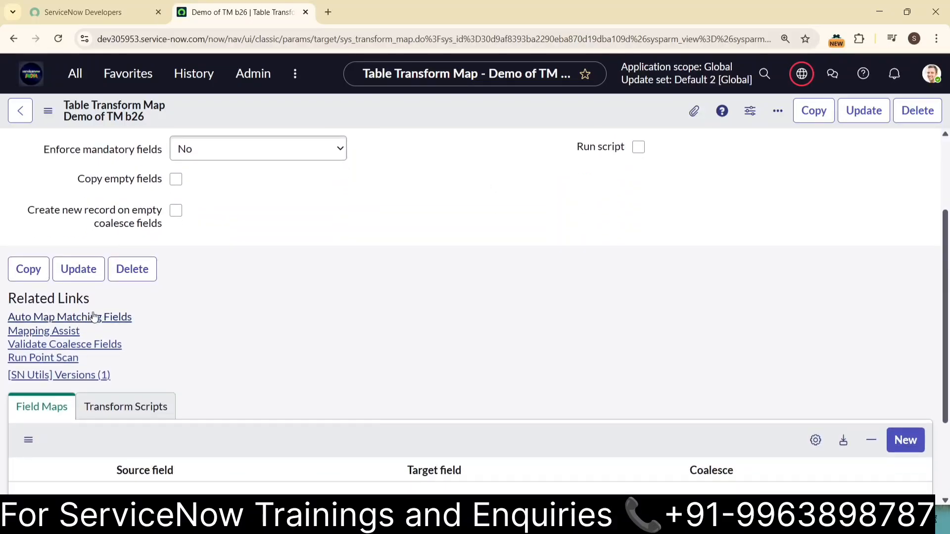
{"action": "left_click", "coordinate": [46, 321]}
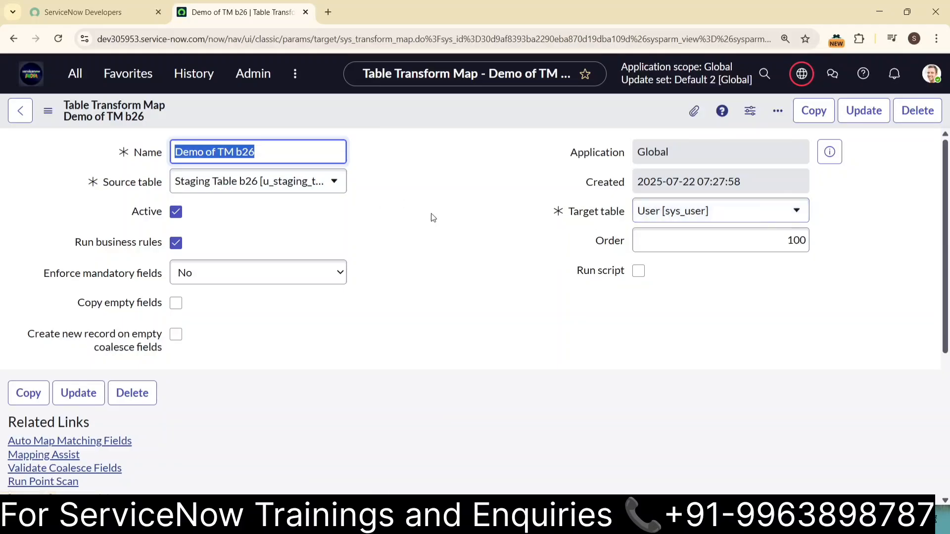
{"action": "scroll", "coordinate": [431, 213], "scroll_direction": "down", "scroll_amount": 5}
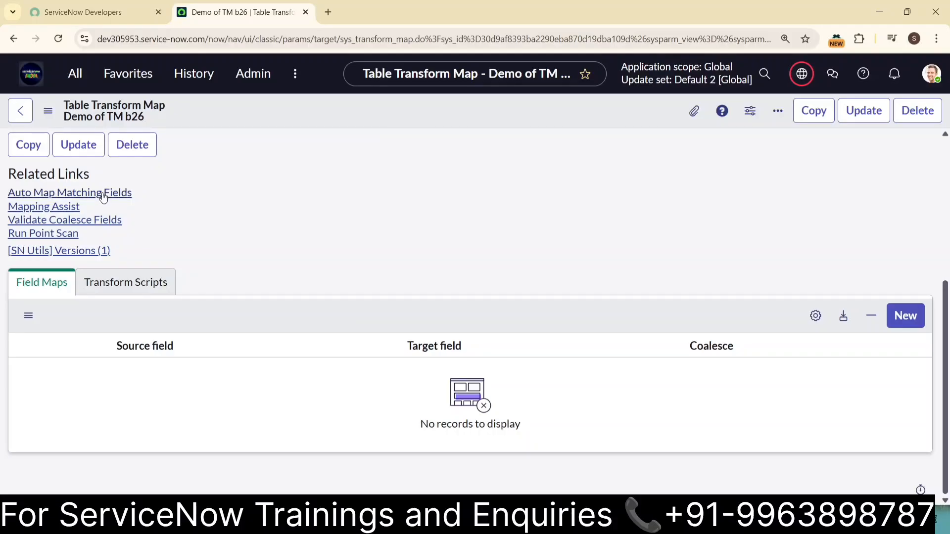
{"action": "left_click", "coordinate": [102, 193]}
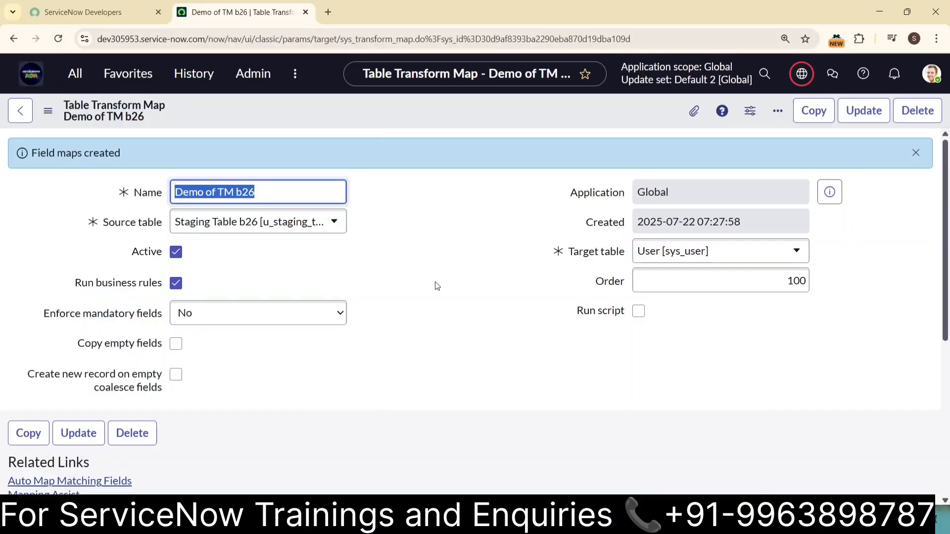
{"action": "scroll", "coordinate": [437, 285], "scroll_direction": "down", "scroll_amount": 5}
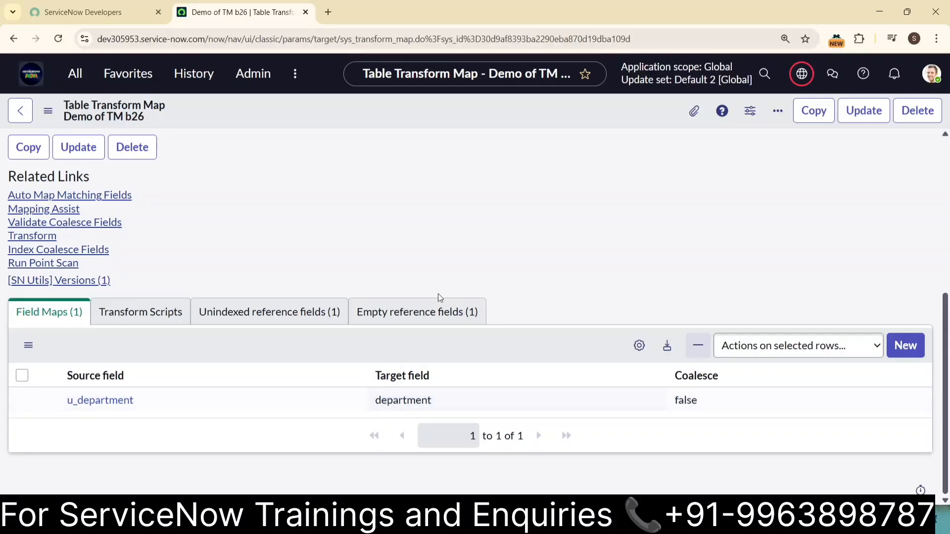
{"action": "scroll", "coordinate": [403, 282], "scroll_direction": "up", "scroll_amount": 1}
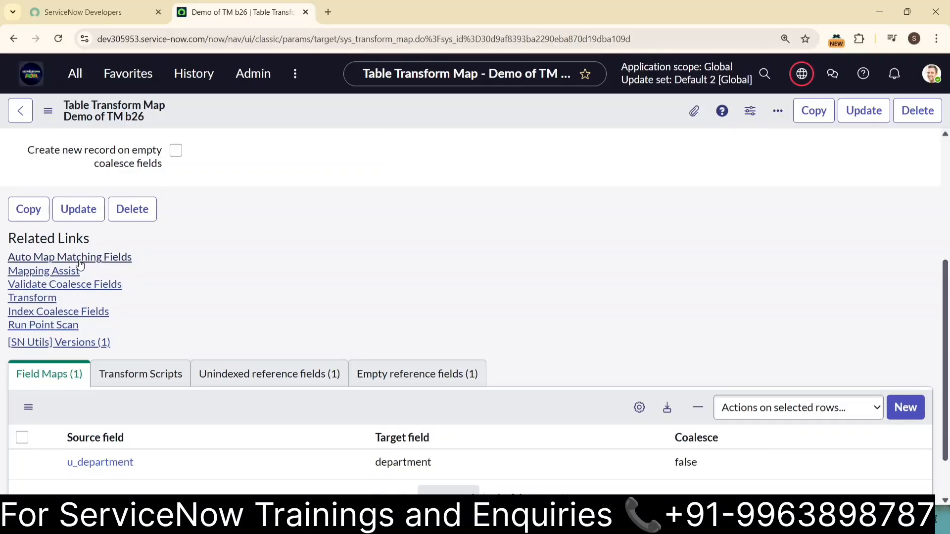
{"action": "scroll", "coordinate": [147, 390], "scroll_direction": "down", "scroll_amount": 1}
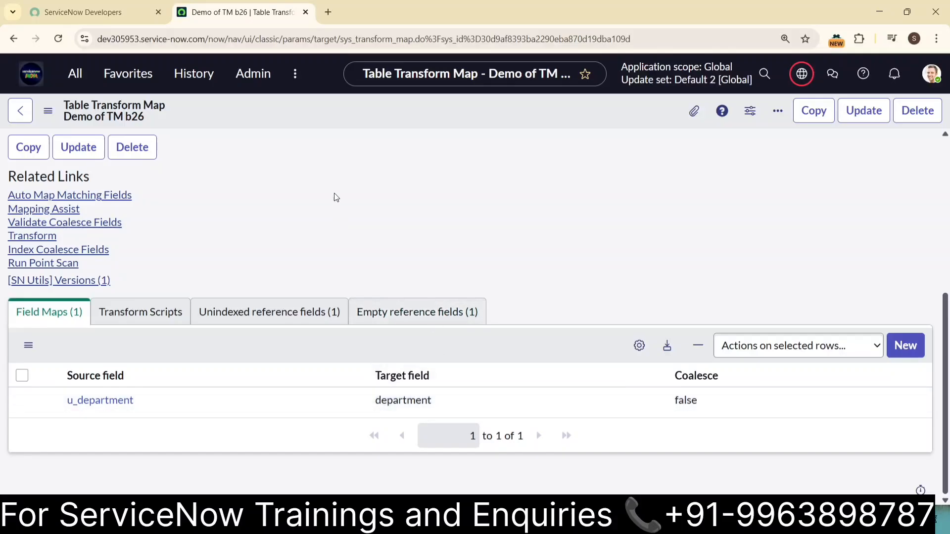
Open Mapping Assist, add the source field Position to the field map, and look through the User fields for its counterpart.
{"action": "scroll", "coordinate": [334, 193], "scroll_direction": "up", "scroll_amount": 2}
{"action": "left_click", "coordinate": [49, 333]}
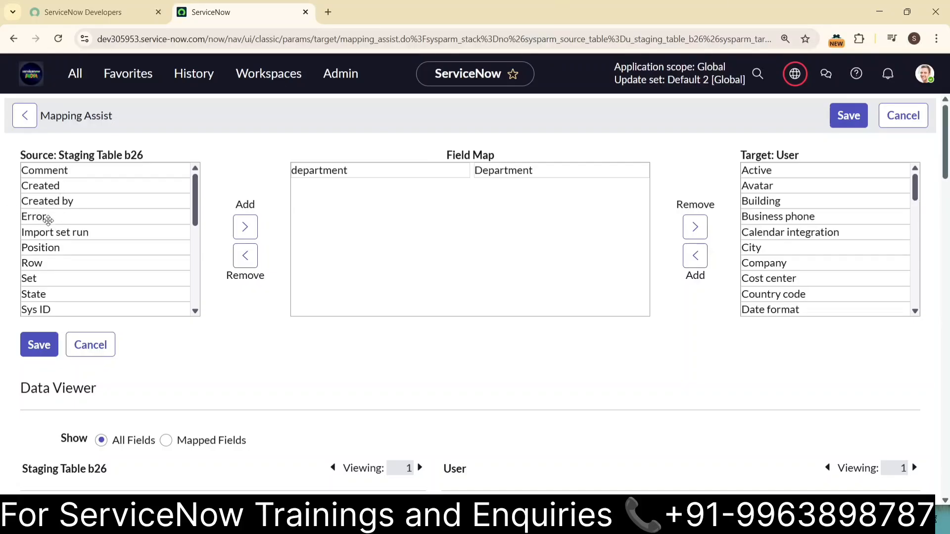
{"action": "left_click", "coordinate": [42, 249]}
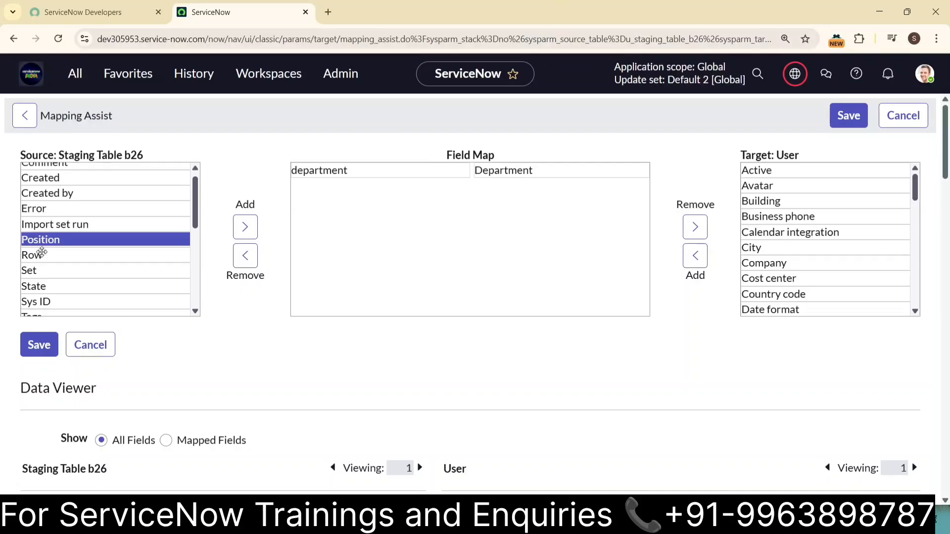
{"action": "left_click", "coordinate": [245, 227]}
{"action": "scroll", "coordinate": [841, 228], "scroll_direction": "down", "scroll_amount": 2}
{"action": "scroll", "coordinate": [840, 228], "scroll_direction": "down", "scroll_amount": 1}
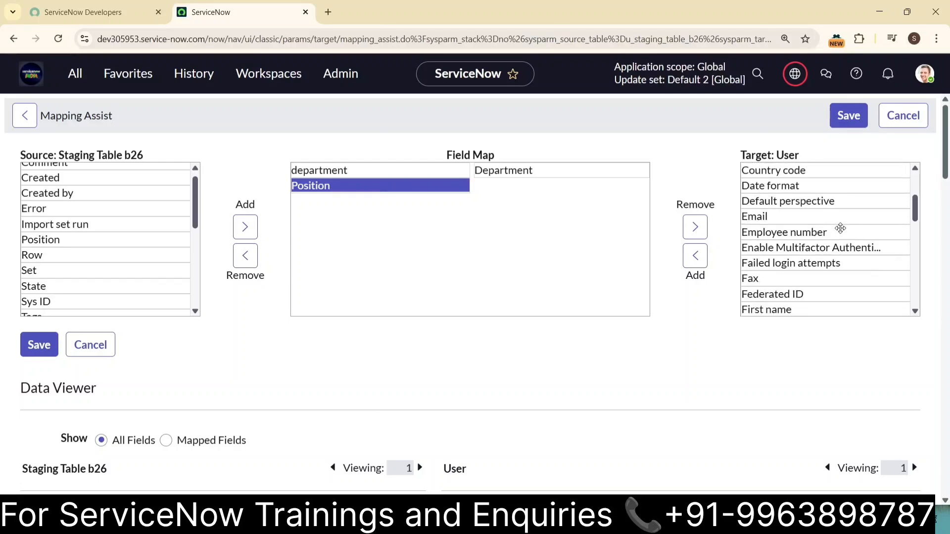
{"action": "scroll", "coordinate": [845, 237], "scroll_direction": "up", "scroll_amount": 2}
{"action": "scroll", "coordinate": [853, 247], "scroll_direction": "down", "scroll_amount": 2}
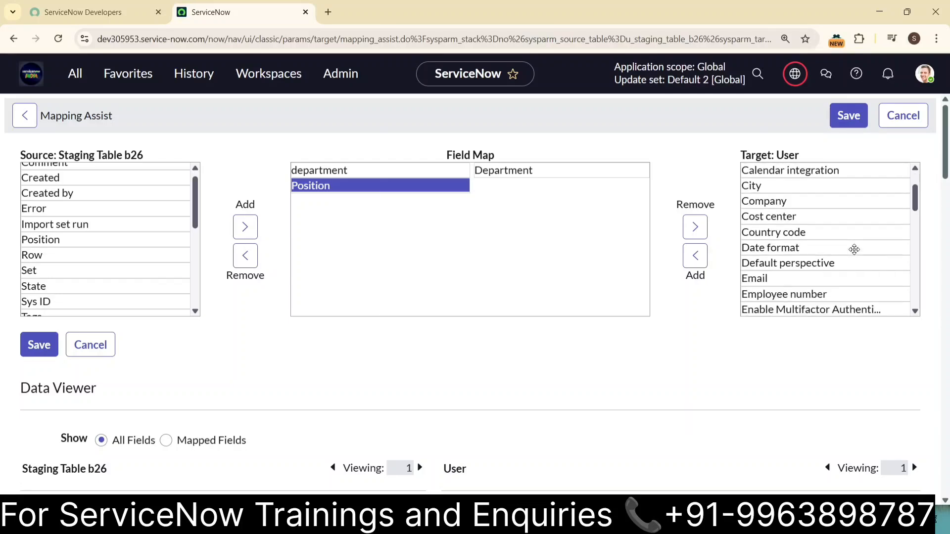
{"action": "scroll", "coordinate": [854, 249], "scroll_direction": "down", "scroll_amount": 2}
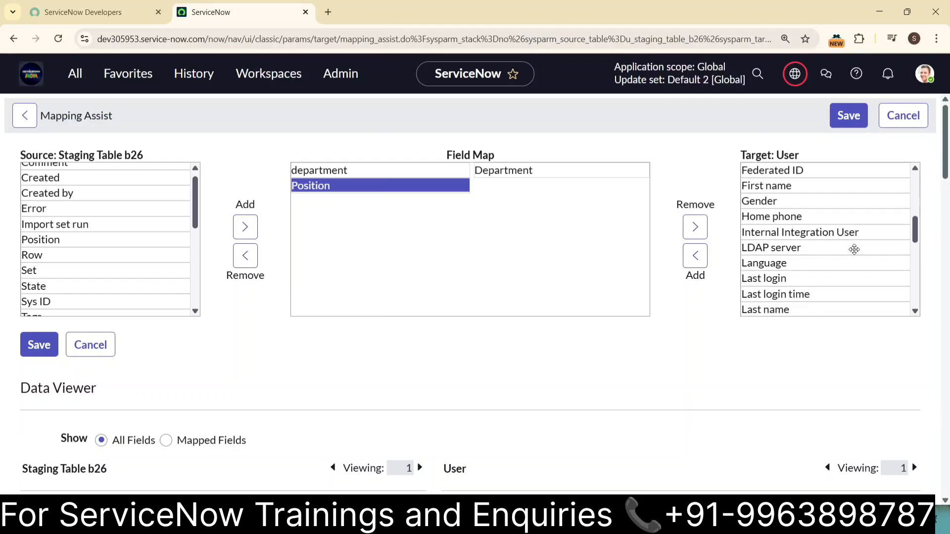
{"action": "scroll", "coordinate": [854, 249], "scroll_direction": "down", "scroll_amount": 2}
{"action": "scroll", "coordinate": [854, 249], "scroll_direction": "down", "scroll_amount": 3}
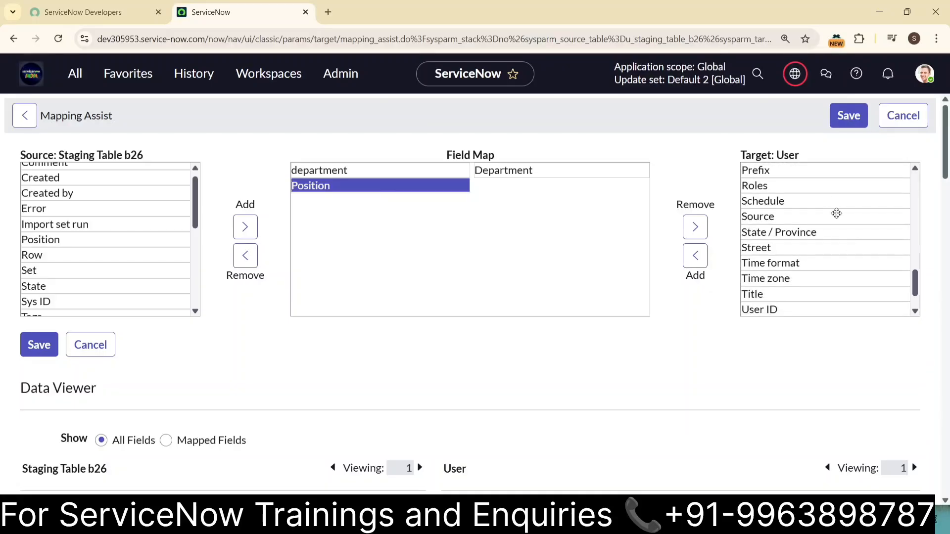
{"action": "scroll", "coordinate": [837, 213], "scroll_direction": "down", "scroll_amount": 1}
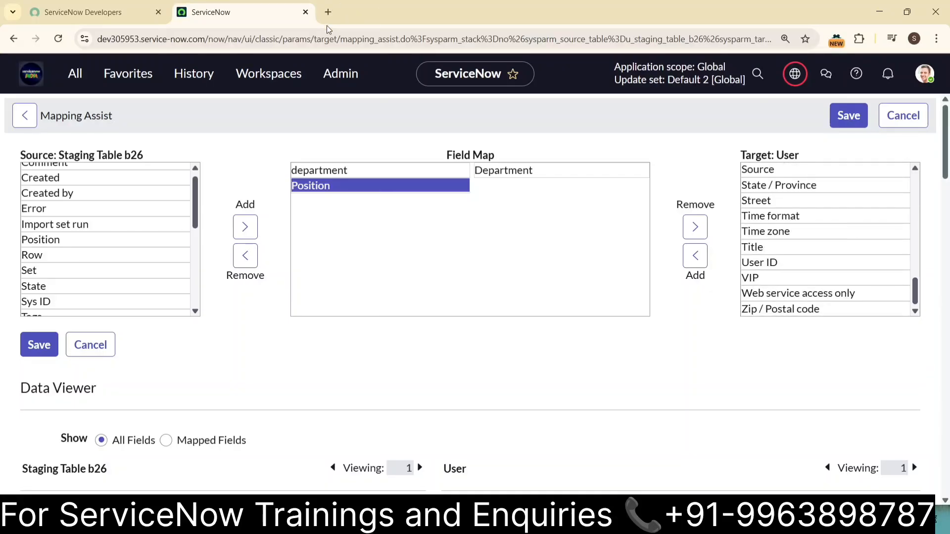
Open the recently visited Users list in a separate browser tab and check the Title field on a user record.
{"action": "left_click", "coordinate": [193, 73]}
{"action": "scroll", "coordinate": [163, 280], "scroll_direction": "down", "scroll_amount": 2}
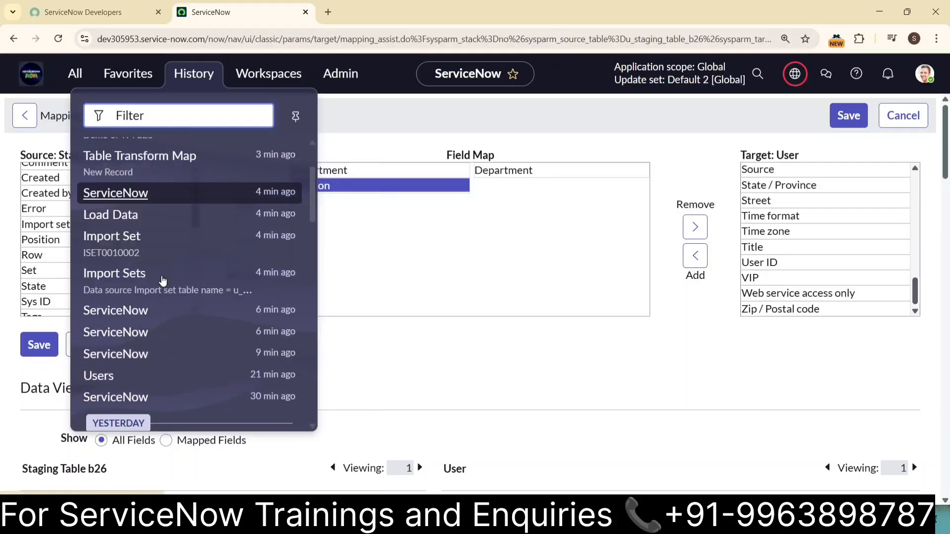
{"action": "scroll", "coordinate": [163, 281], "scroll_direction": "down", "scroll_amount": 4}
{"action": "scroll", "coordinate": [104, 224], "scroll_direction": "up", "scroll_amount": 1}
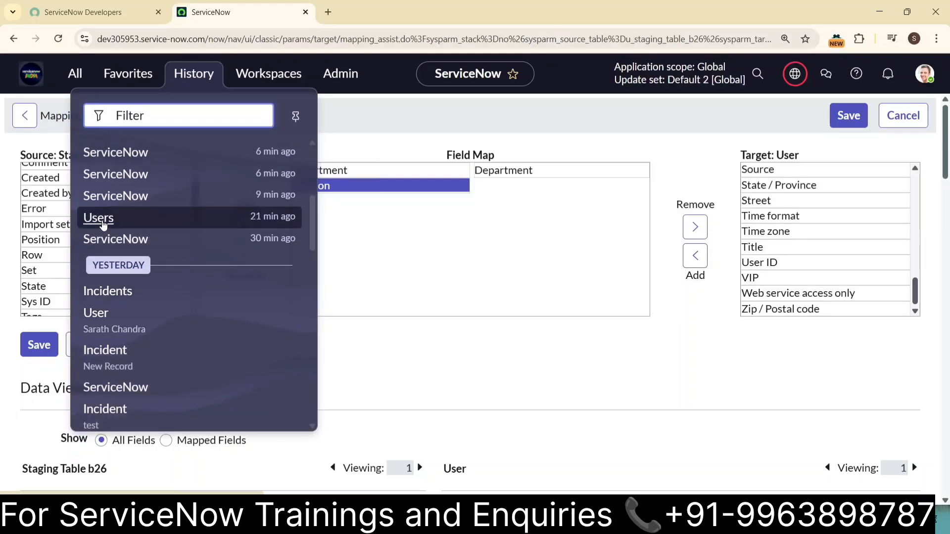
{"action": "middle_click", "coordinate": [103, 224]}
{"action": "left_click", "coordinate": [376, 14]}
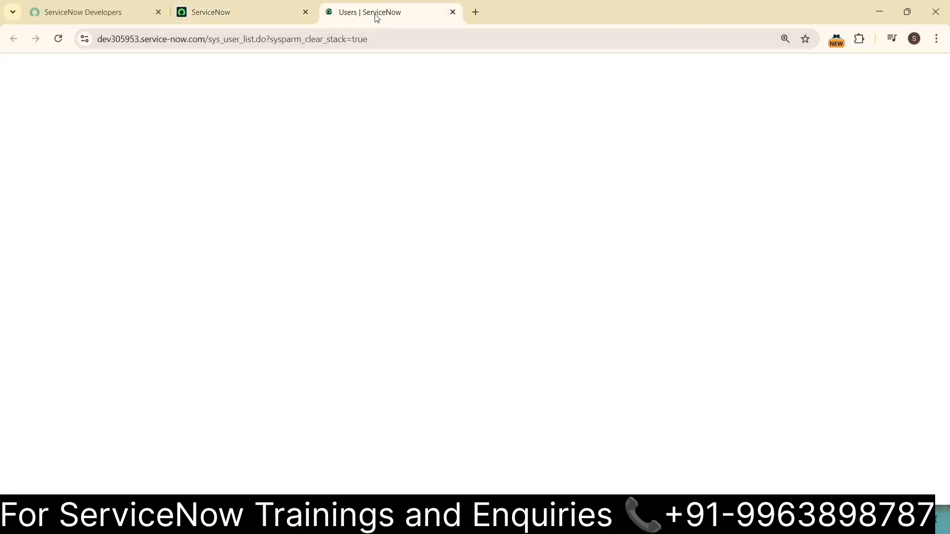
{"action": "left_click", "coordinate": [87, 202]}
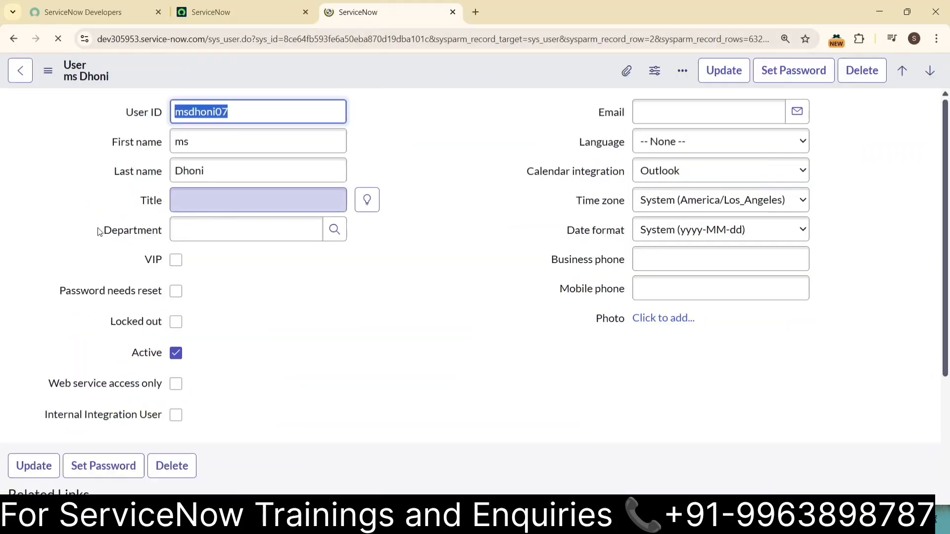
{"action": "left_click", "coordinate": [293, 200]}
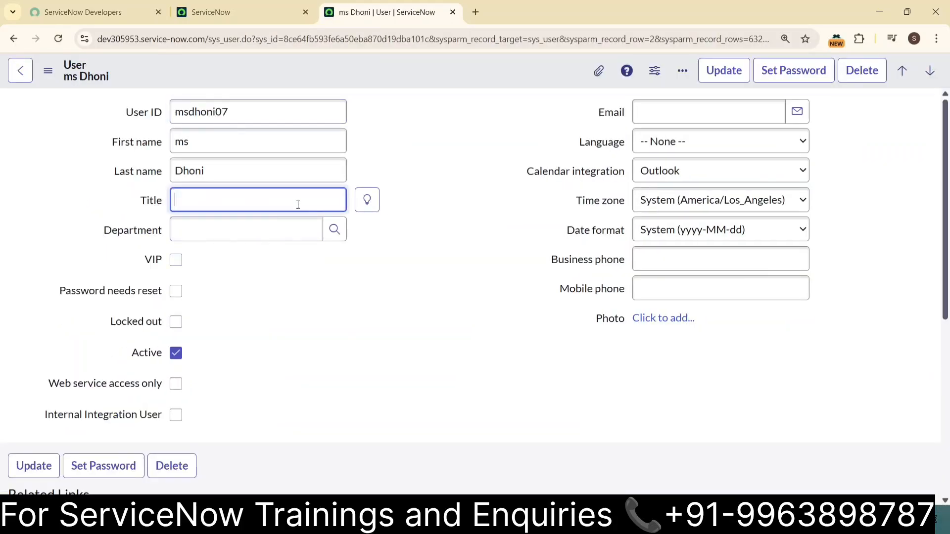
Return to Mapping Assist and pair the source field Position with the target field Title.
{"action": "left_click", "coordinate": [240, 13]}
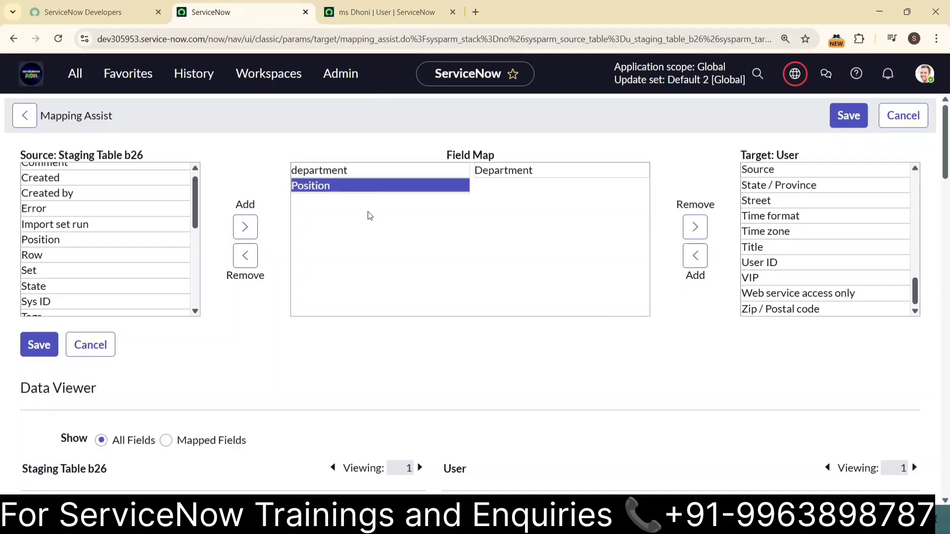
{"action": "left_click", "coordinate": [783, 247]}
{"action": "left_click", "coordinate": [695, 255]}
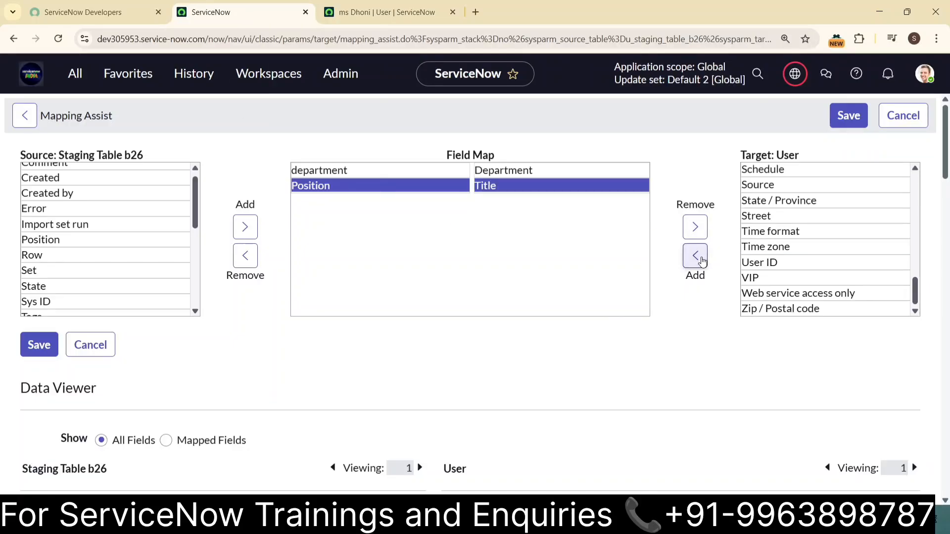
Map the source field UserId to the target field User ID.
{"action": "scroll", "coordinate": [54, 240], "scroll_direction": "down", "scroll_amount": 2}
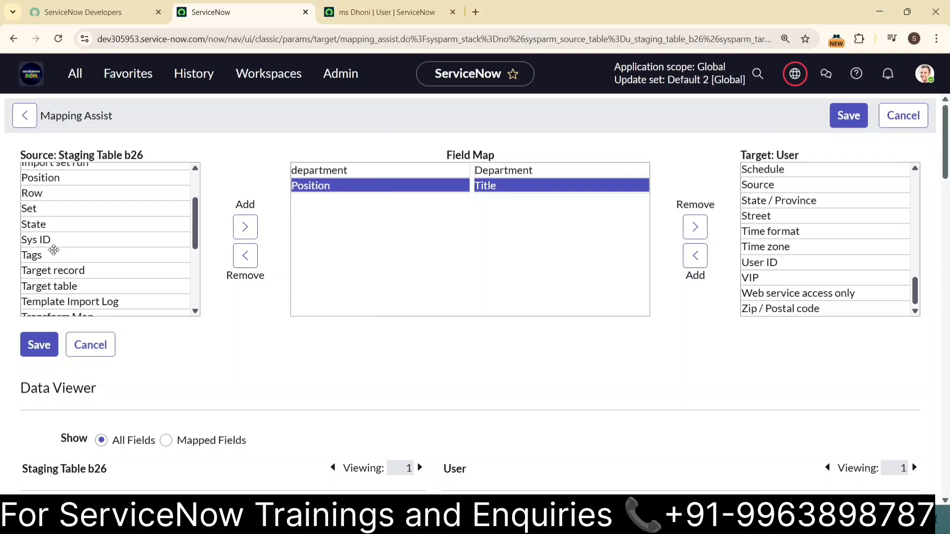
{"action": "scroll", "coordinate": [54, 251], "scroll_direction": "down", "scroll_amount": 2}
{"action": "scroll", "coordinate": [54, 251], "scroll_direction": "down", "scroll_amount": 4}
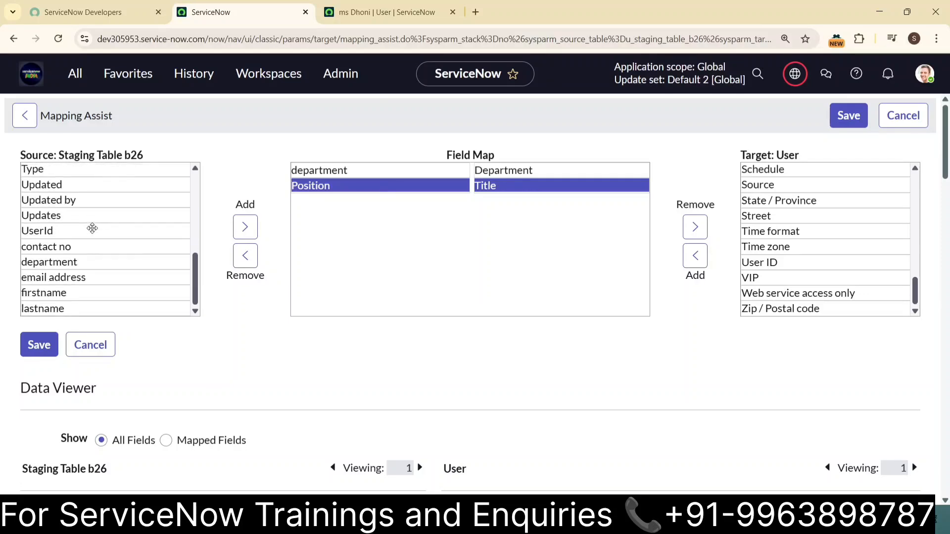
{"action": "left_click", "coordinate": [68, 229]}
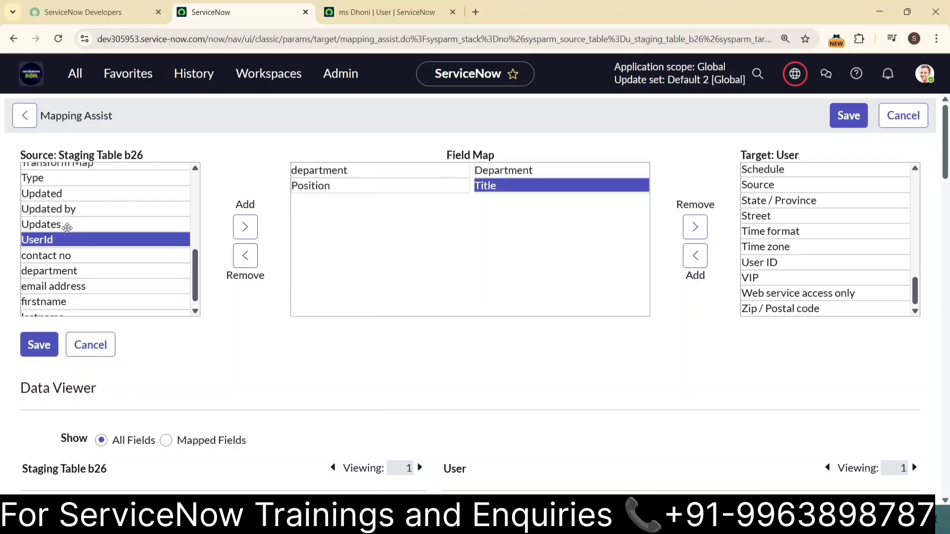
{"action": "left_click", "coordinate": [245, 228]}
{"action": "left_click", "coordinate": [775, 263]}
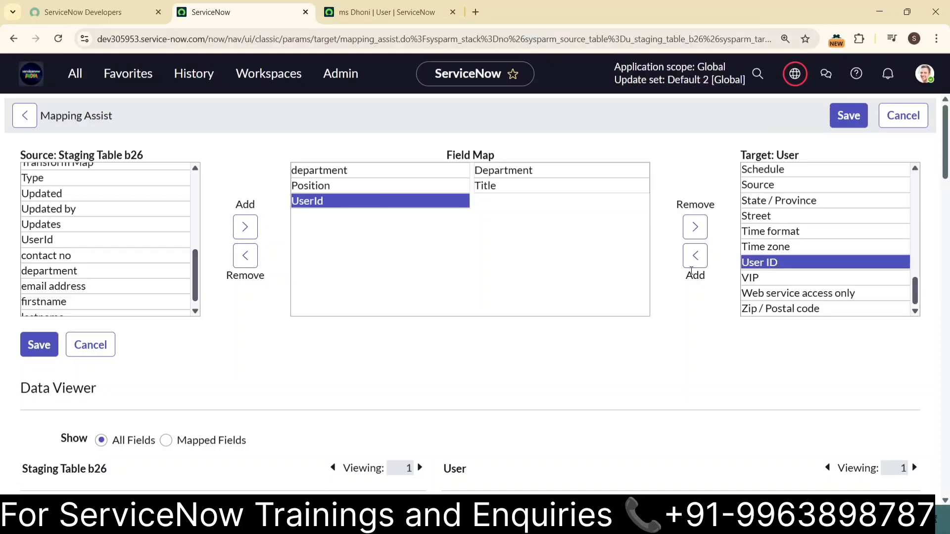
{"action": "left_click", "coordinate": [695, 256]}
Map the source field contact no to the target field Mobile phone.
{"action": "scroll", "coordinate": [104, 249], "scroll_direction": "down", "scroll_amount": 1}
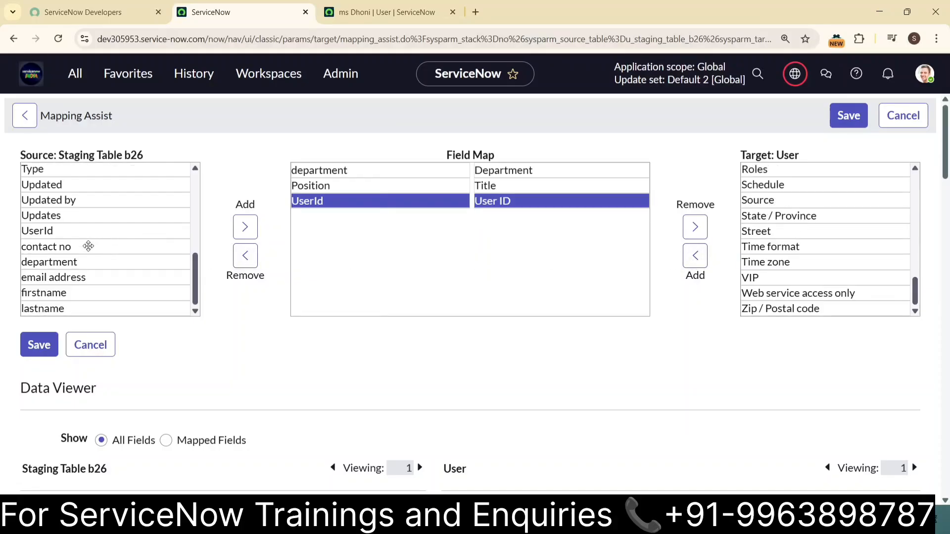
{"action": "left_click", "coordinate": [70, 243]}
{"action": "left_click", "coordinate": [244, 227]}
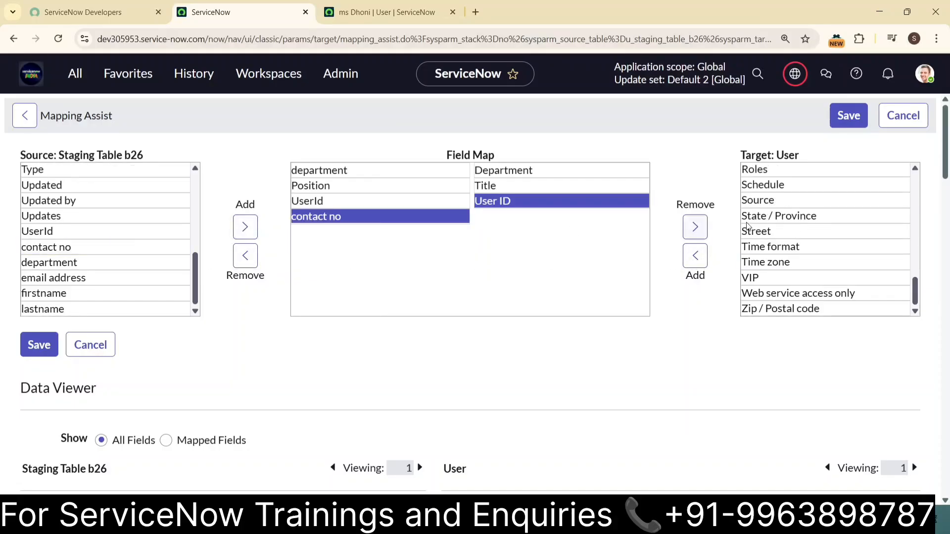
{"action": "scroll", "coordinate": [779, 225], "scroll_direction": "down", "scroll_amount": 3}
{"action": "scroll", "coordinate": [780, 230], "scroll_direction": "up", "scroll_amount": 3}
{"action": "scroll", "coordinate": [790, 248], "scroll_direction": "up", "scroll_amount": 4}
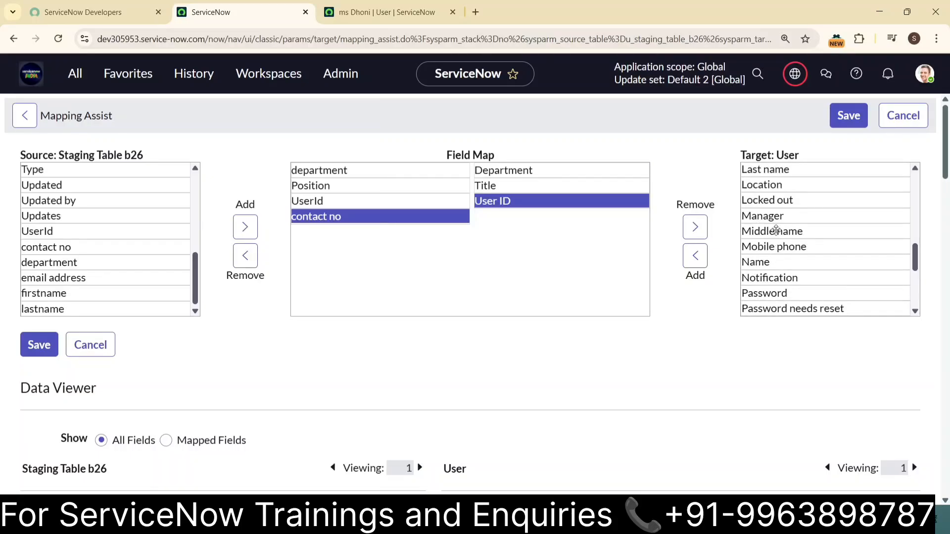
{"action": "left_click", "coordinate": [774, 246]}
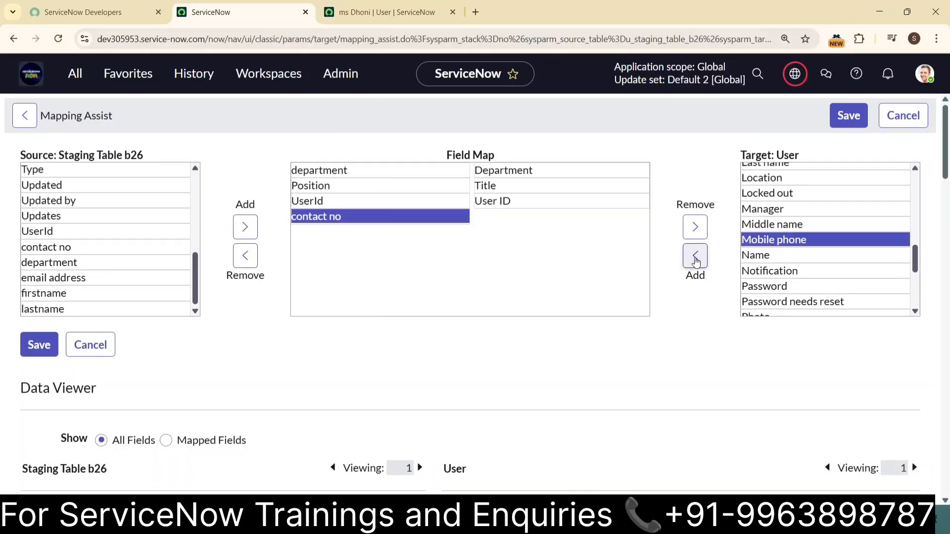
{"action": "left_click", "coordinate": [696, 259]}
Map the source field email address to the target field Email.
{"action": "left_click", "coordinate": [53, 261]}
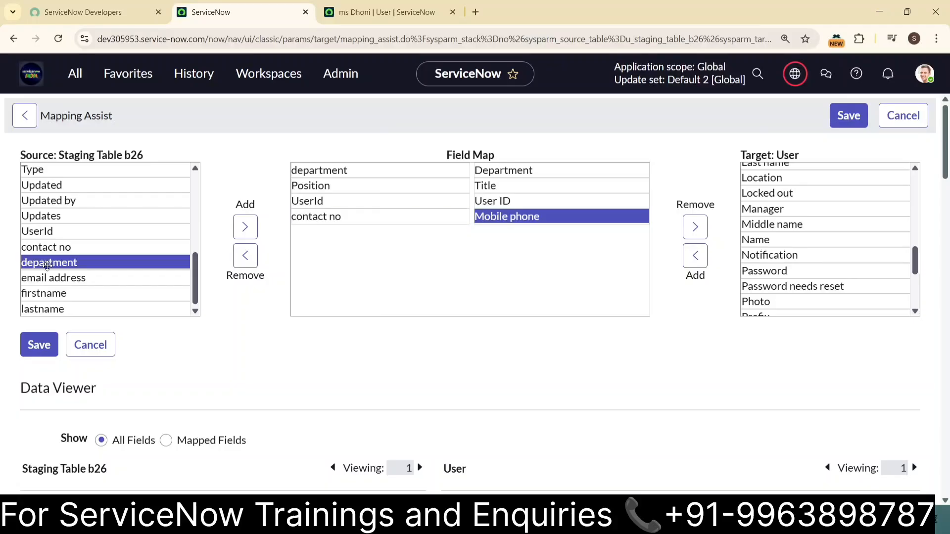
{"action": "left_click", "coordinate": [72, 278]}
{"action": "left_click", "coordinate": [246, 228]}
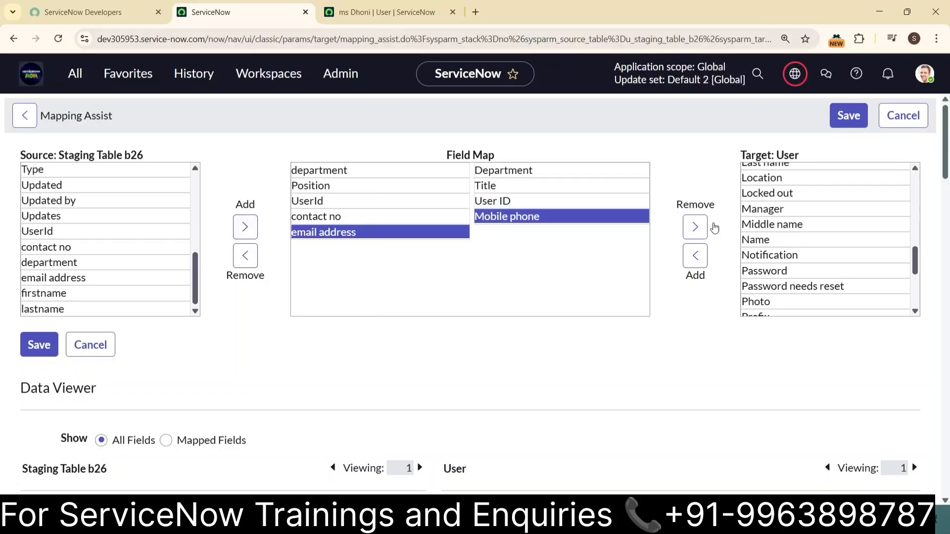
{"action": "scroll", "coordinate": [817, 236], "scroll_direction": "up", "scroll_amount": 6}
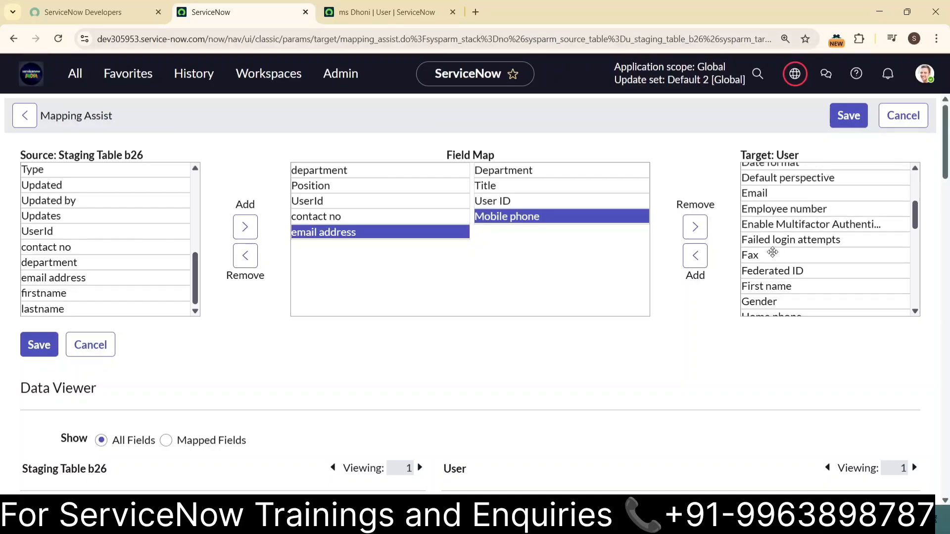
{"action": "left_click", "coordinate": [770, 255]}
{"action": "left_click", "coordinate": [696, 256]}
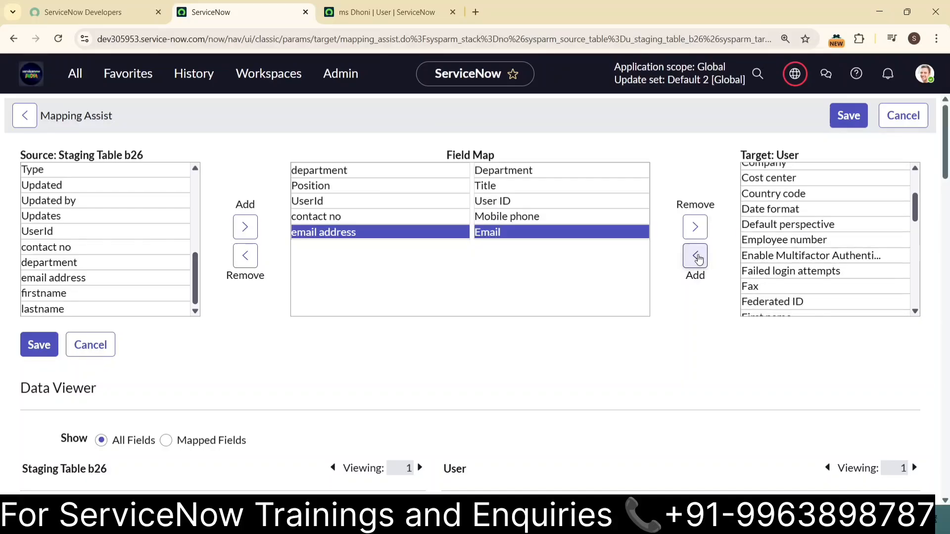
Map the source field firstname to the target field First name.
{"action": "left_click", "coordinate": [43, 292]}
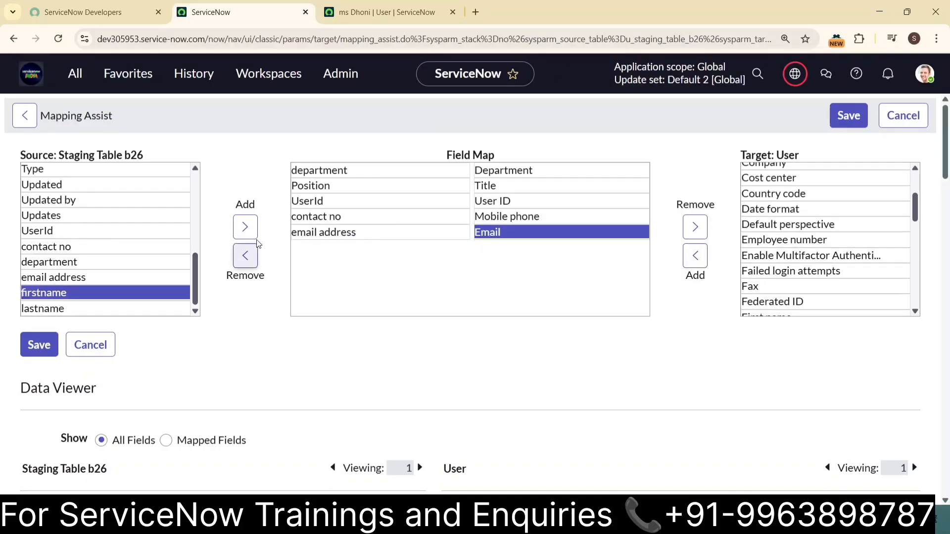
{"action": "left_click", "coordinate": [245, 227]}
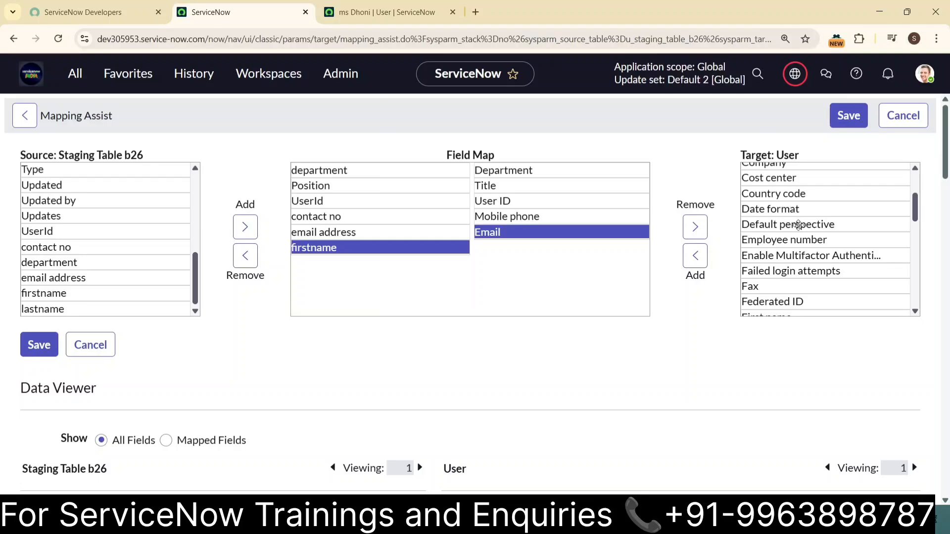
{"action": "scroll", "coordinate": [799, 226], "scroll_direction": "down", "scroll_amount": 3}
{"action": "left_click", "coordinate": [784, 241]}
{"action": "left_click", "coordinate": [707, 266]}
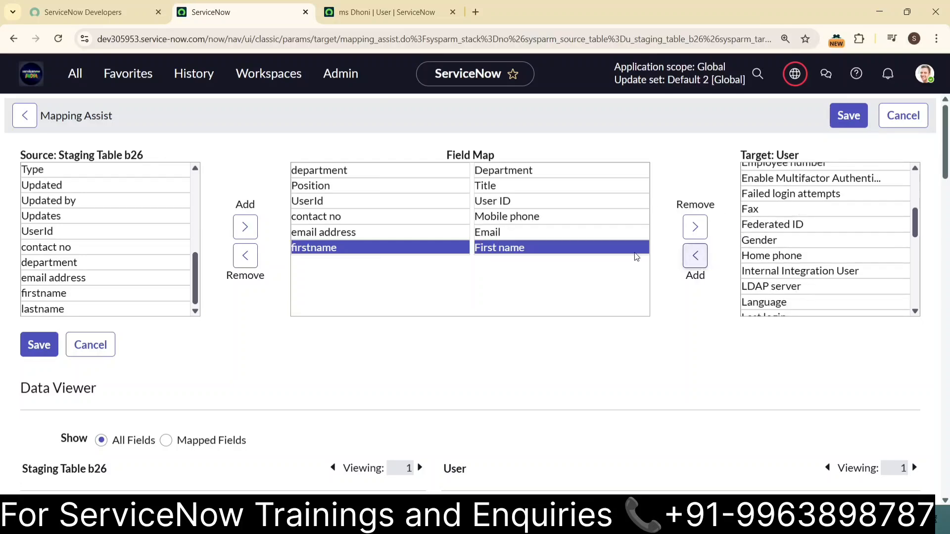
Map the source field lastname to the target field Last name and check the source list for unmapped fields.
{"action": "left_click", "coordinate": [42, 307]}
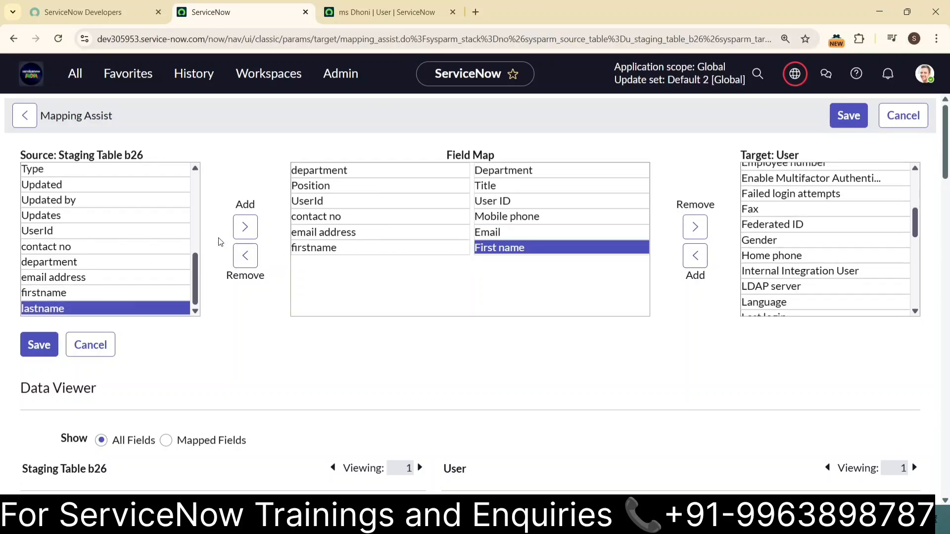
{"action": "left_click", "coordinate": [245, 227]}
{"action": "scroll", "coordinate": [805, 263], "scroll_direction": "down", "scroll_amount": 3}
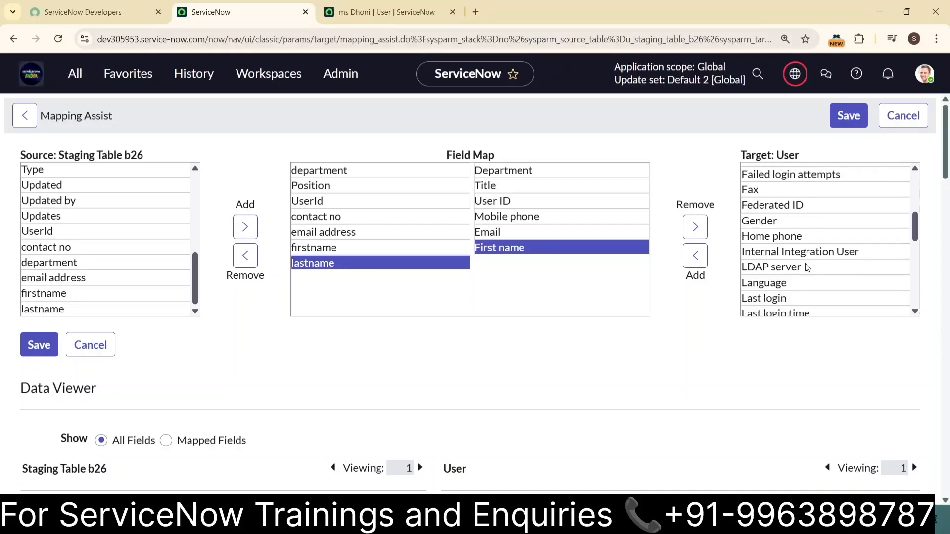
{"action": "left_click", "coordinate": [765, 287]}
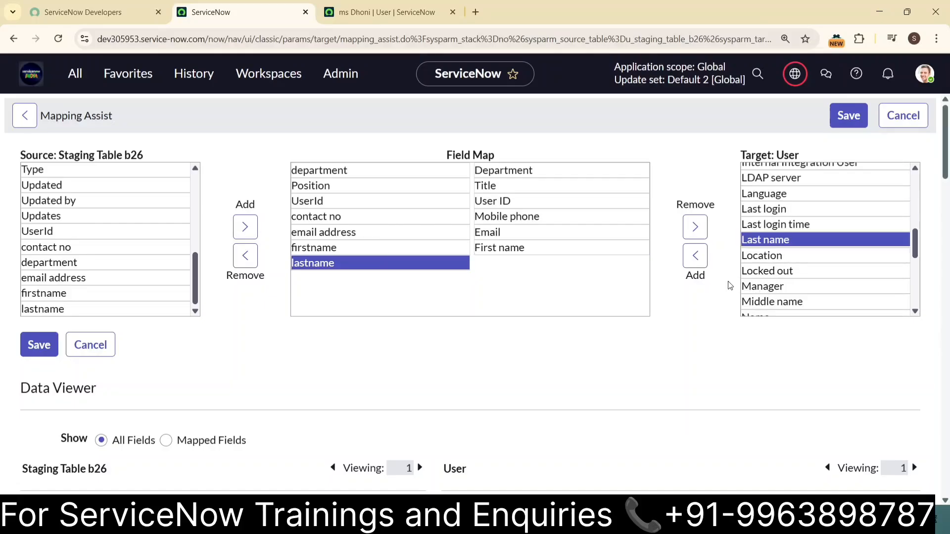
{"action": "left_click", "coordinate": [695, 256]}
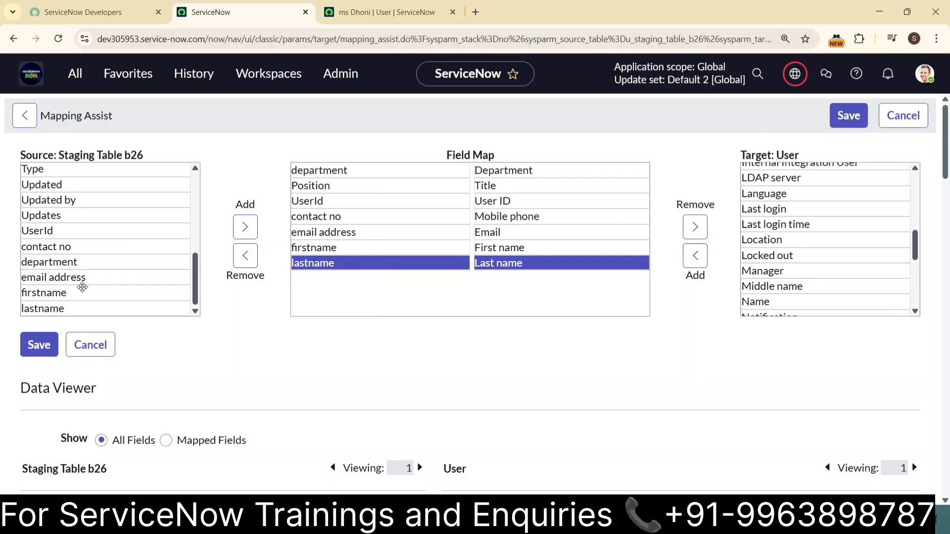
{"action": "scroll", "coordinate": [86, 280], "scroll_direction": "up", "scroll_amount": 5}
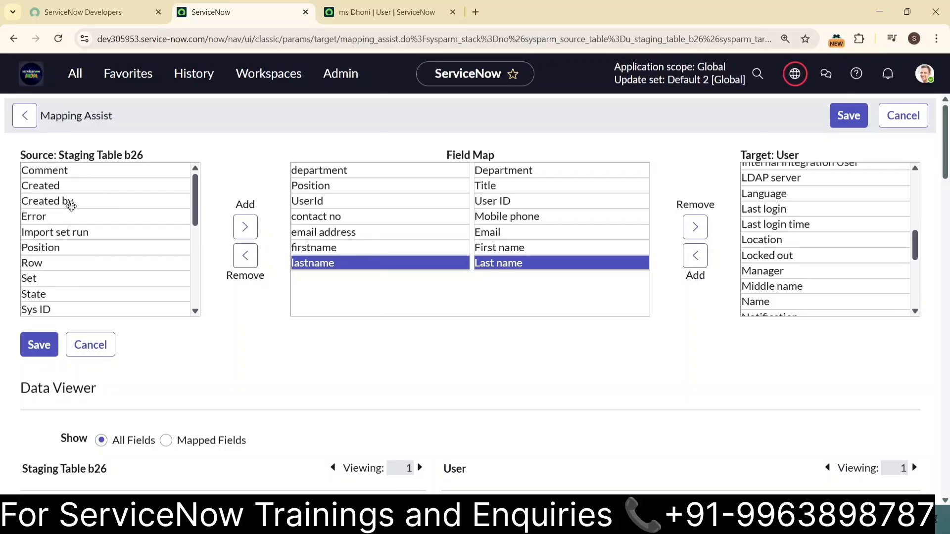
{"action": "scroll", "coordinate": [62, 244], "scroll_direction": "down", "scroll_amount": 2}
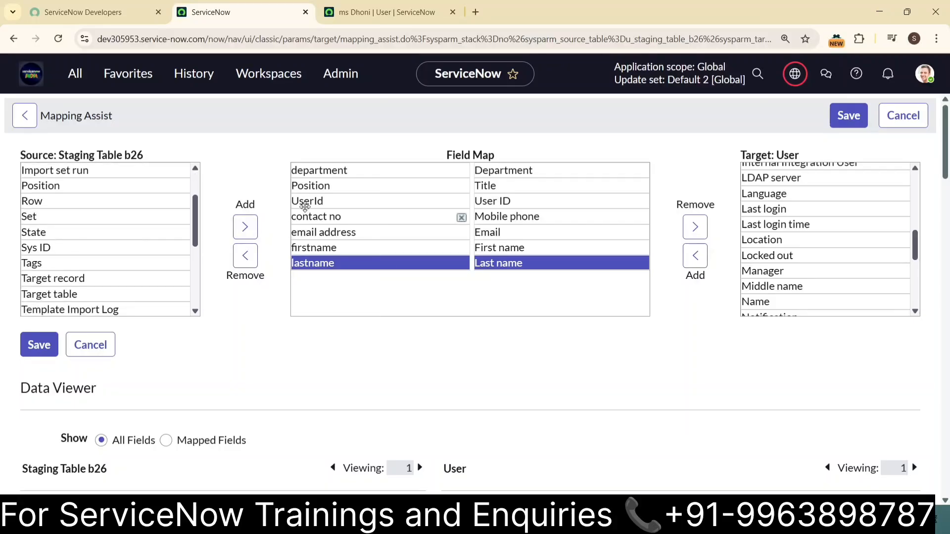
{"action": "scroll", "coordinate": [70, 250], "scroll_direction": "down", "scroll_amount": 4}
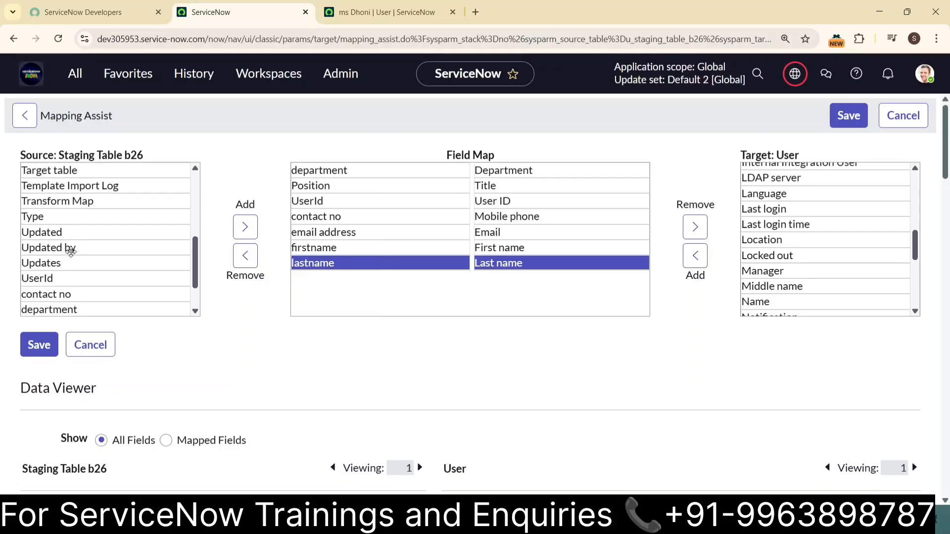
{"action": "scroll", "coordinate": [73, 253], "scroll_direction": "down", "scroll_amount": 2}
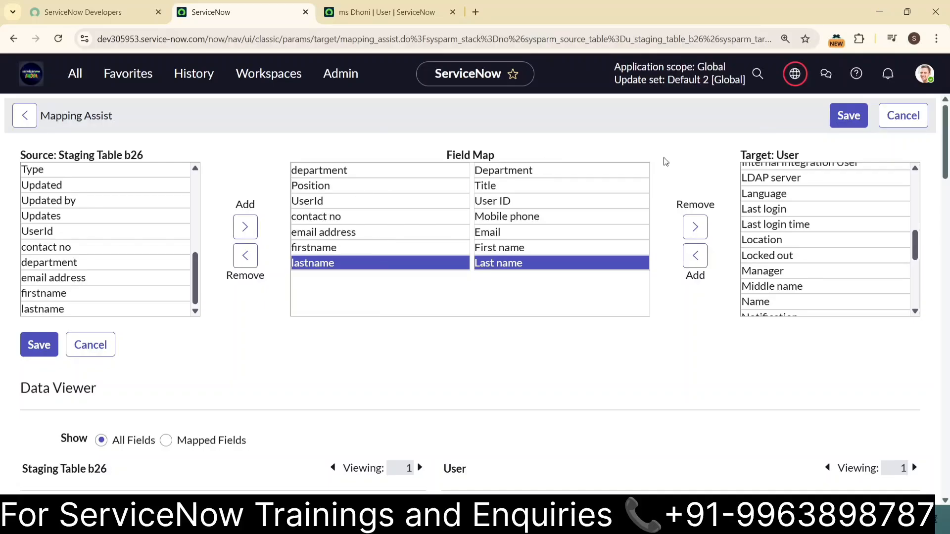
Swap the mapped targets First name and Last name and restore their order; remove Last name and add it back beside lastname.
{"action": "left_click_drag", "start_coordinate": [524, 248], "coordinate": [530, 261]}
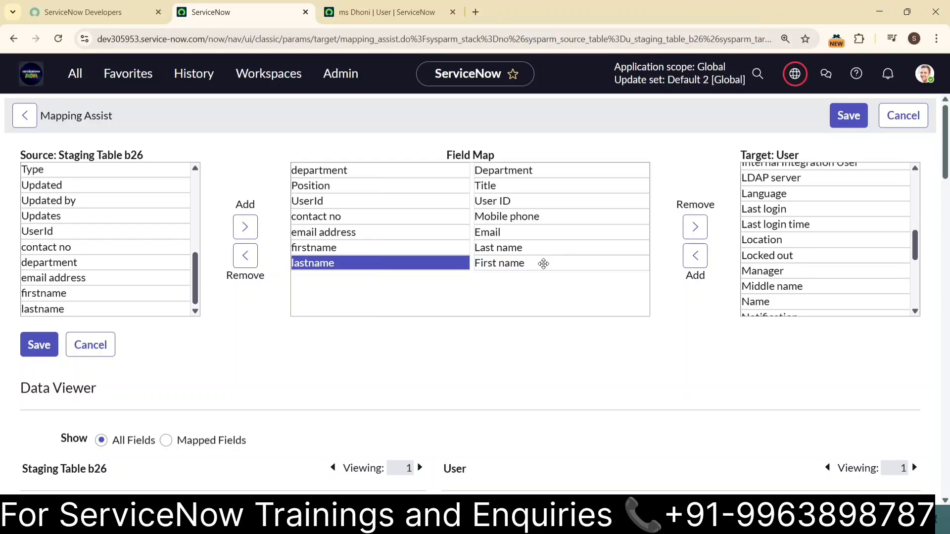
{"action": "left_click_drag", "start_coordinate": [536, 267], "coordinate": [540, 246]}
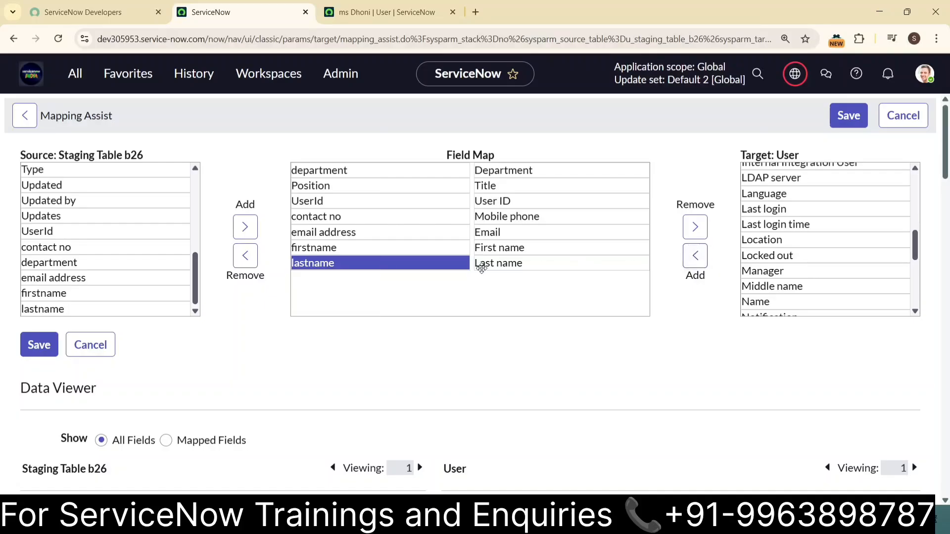
{"action": "left_click", "coordinate": [526, 267]}
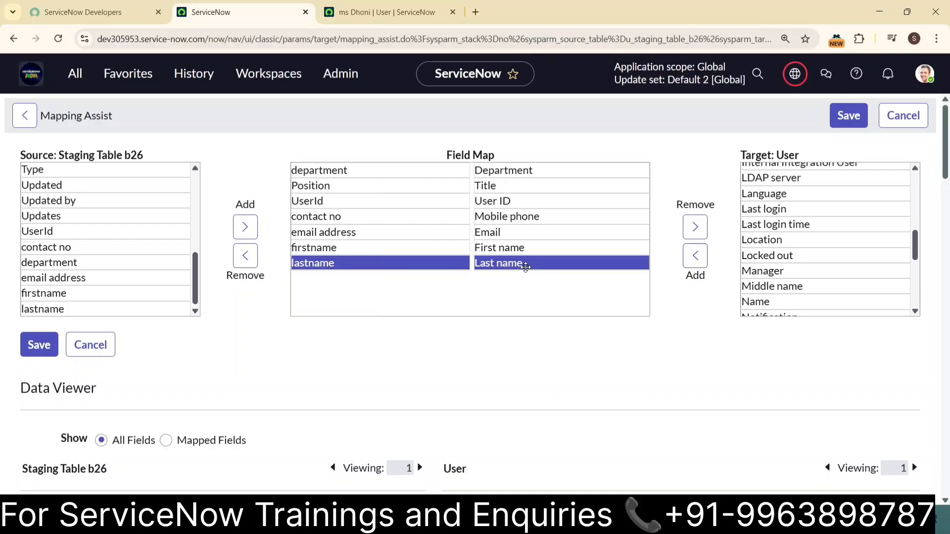
{"action": "left_click", "coordinate": [696, 228]}
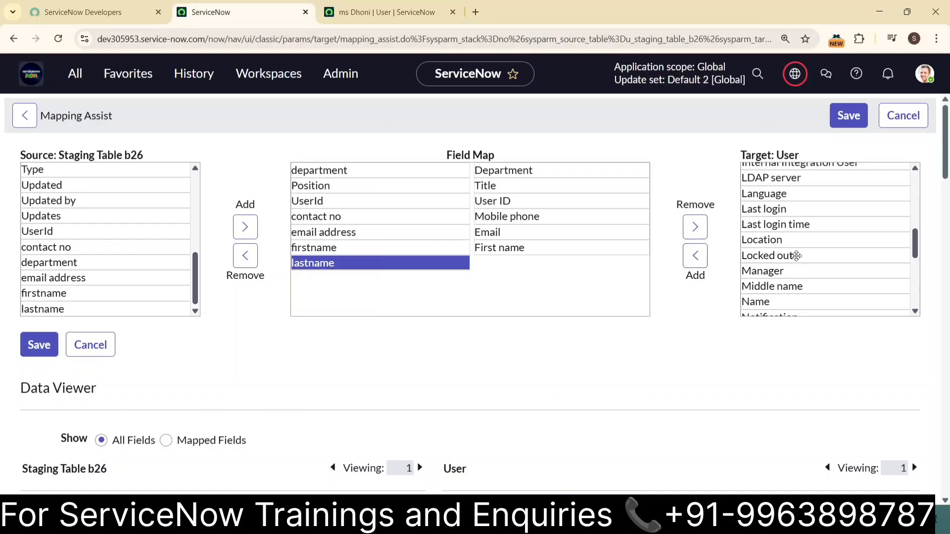
{"action": "scroll", "coordinate": [796, 256], "scroll_direction": "down", "scroll_amount": 2}
{"action": "scroll", "coordinate": [794, 242], "scroll_direction": "up", "scroll_amount": 10}
{"action": "scroll", "coordinate": [807, 250], "scroll_direction": "down", "scroll_amount": 20}
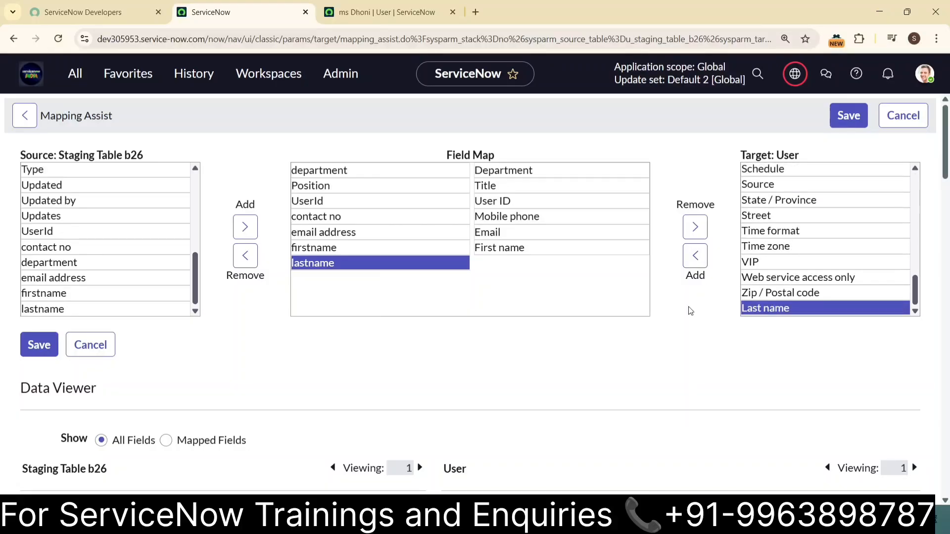
{"action": "left_click", "coordinate": [695, 255]}
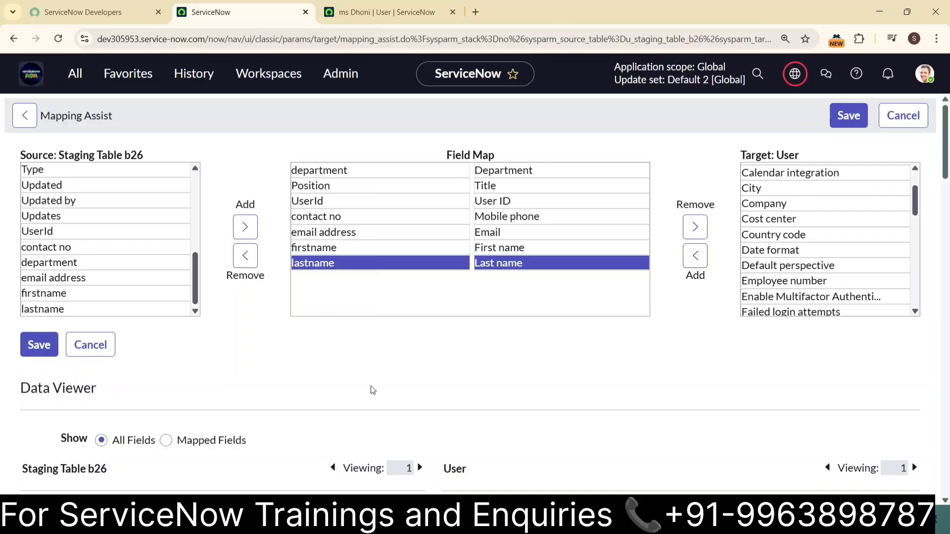
Save the field mapping and review the field maps listed on the Demo of TM b26 transform map.
{"action": "left_click", "coordinate": [851, 123]}
{"action": "left_click_drag", "start_coordinate": [316, 81], "coordinate": [349, 77]}
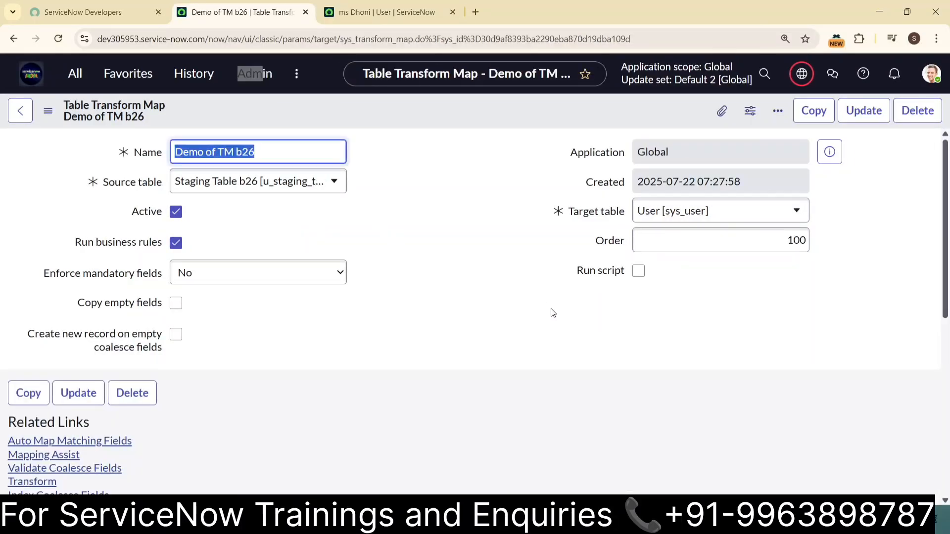
{"action": "scroll", "coordinate": [461, 283], "scroll_direction": "down", "scroll_amount": 6}
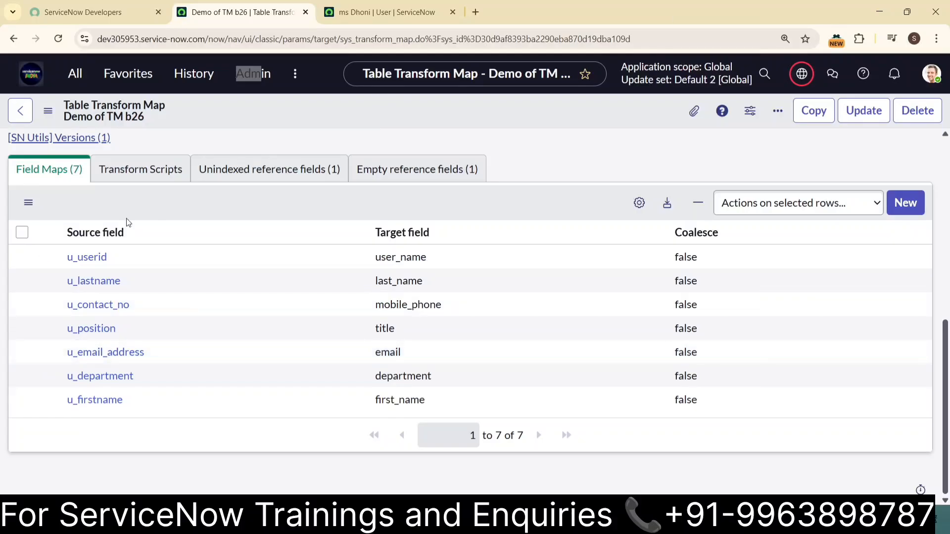
{"action": "left_click", "coordinate": [69, 262]}
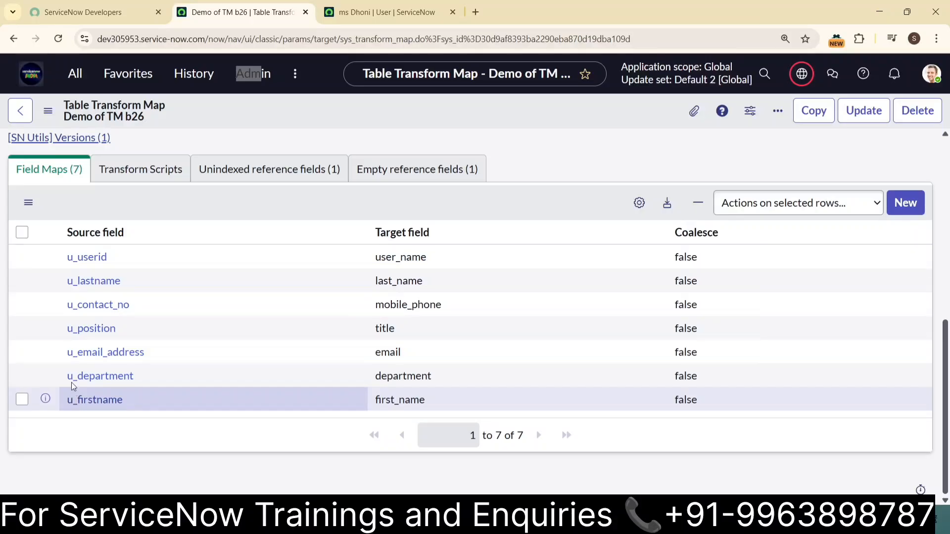
{"action": "left_click", "coordinate": [75, 258]}
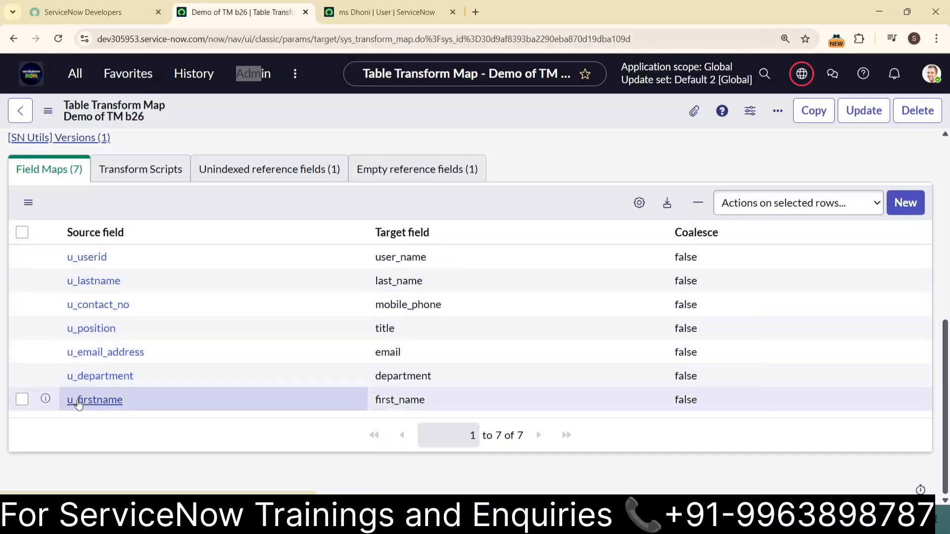
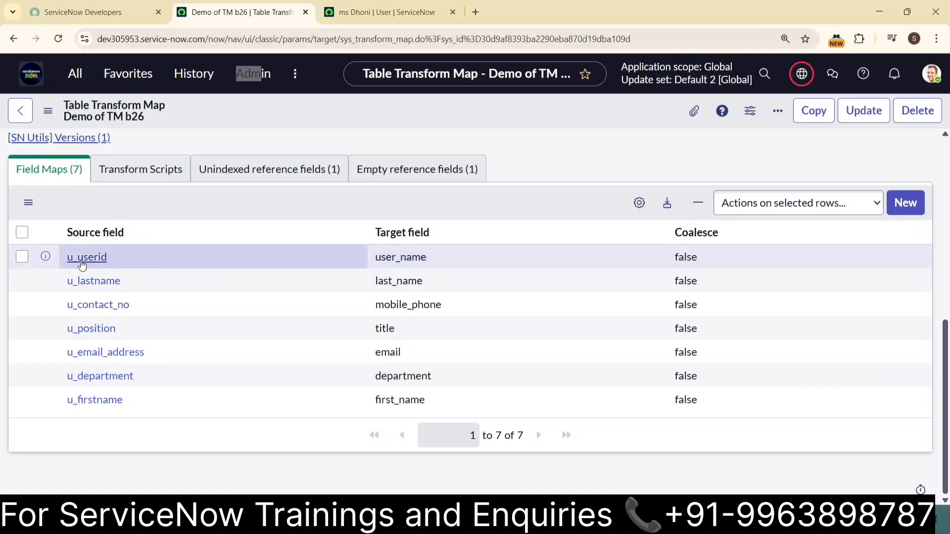
Set Coalesce to true for the u_userid field map and check the value in the field maps list.
{"action": "left_click", "coordinate": [705, 259]}
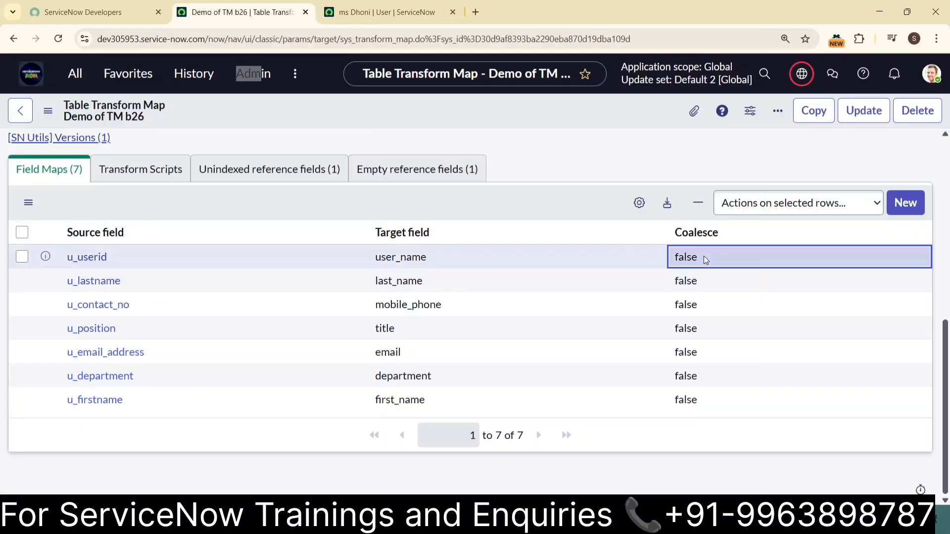
{"action": "double_click", "coordinate": [703, 256]}
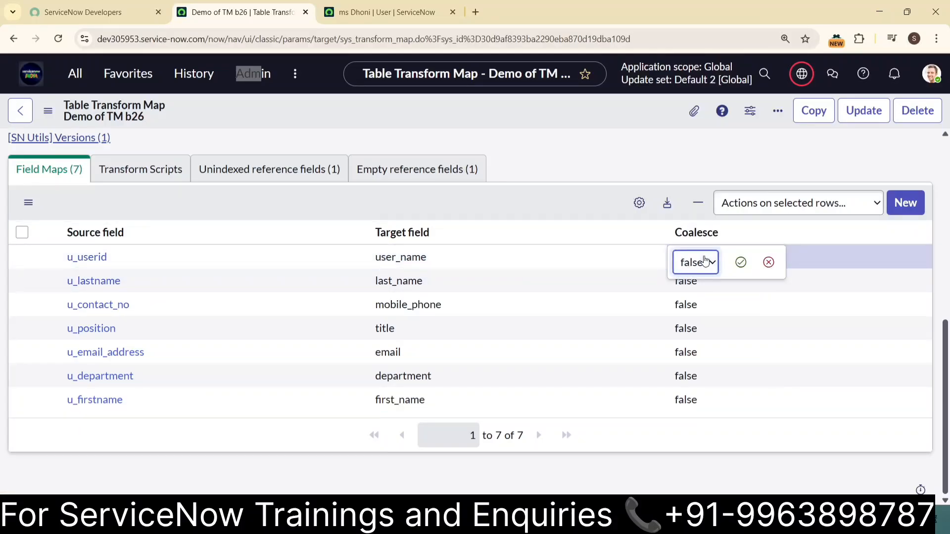
{"action": "left_click", "coordinate": [698, 263]}
{"action": "left_click", "coordinate": [698, 281]}
{"action": "left_click", "coordinate": [741, 262]}
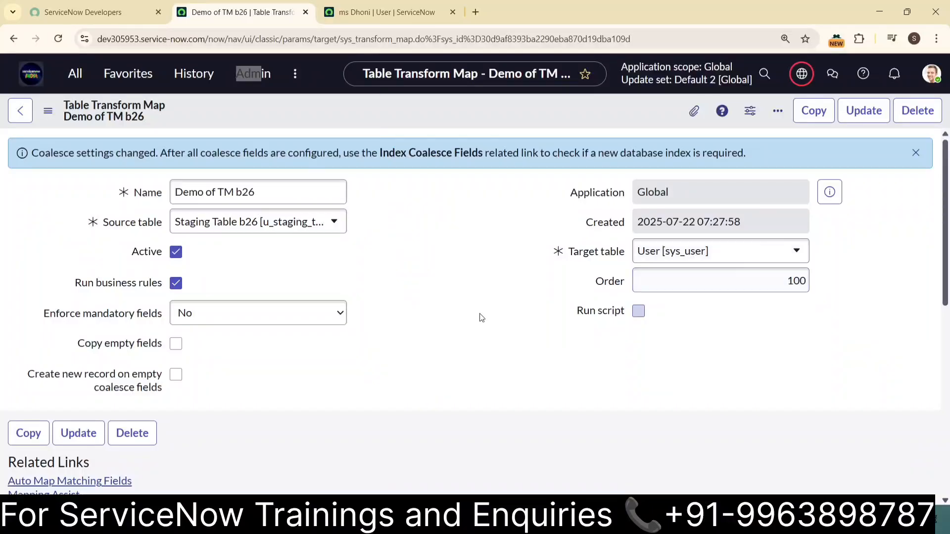
{"action": "scroll", "coordinate": [480, 354], "scroll_direction": "down", "scroll_amount": 10}
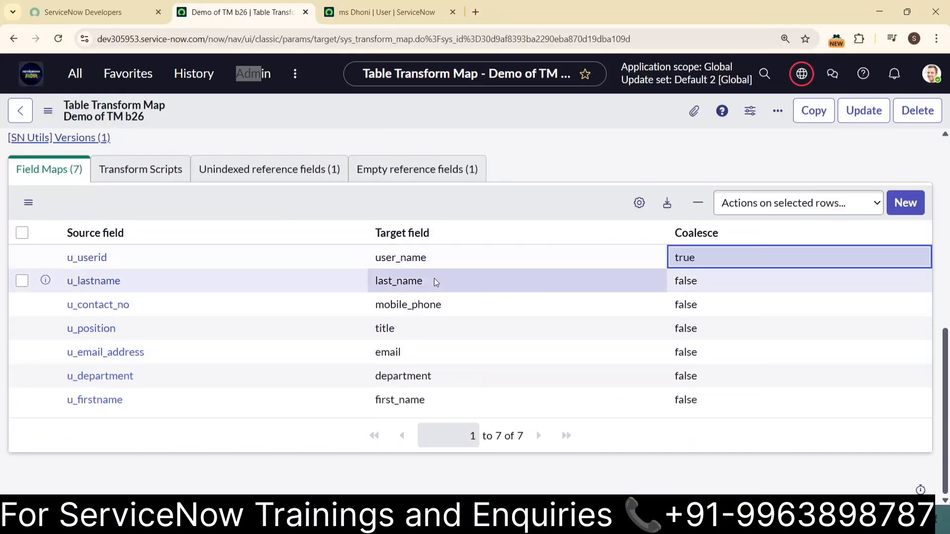
{"action": "left_click", "coordinate": [115, 262]}
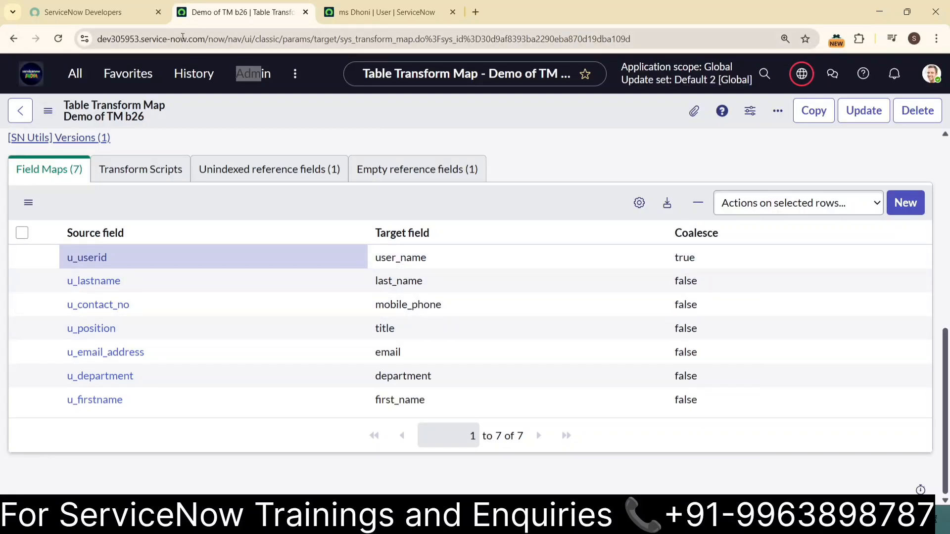
{"action": "double_click", "coordinate": [703, 258]}
{"action": "left_click_drag", "start_coordinate": [704, 260], "coordinate": [674, 258]}
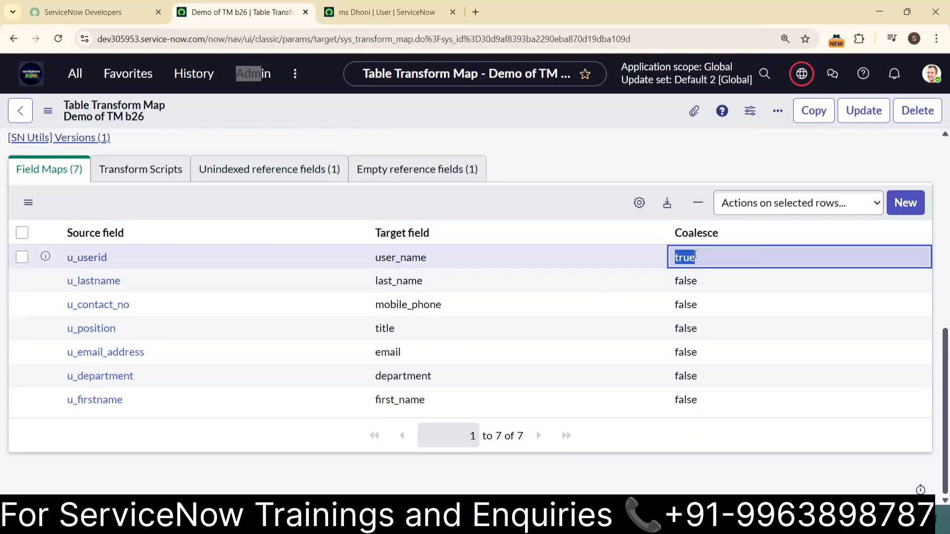
Transform import set ISET0010003 with the selected map Demo of TM b26 - sys_user.
{"action": "scroll", "coordinate": [591, 178], "scroll_direction": "up", "scroll_amount": 1}
{"action": "scroll", "coordinate": [590, 178], "scroll_direction": "up", "scroll_amount": 3}
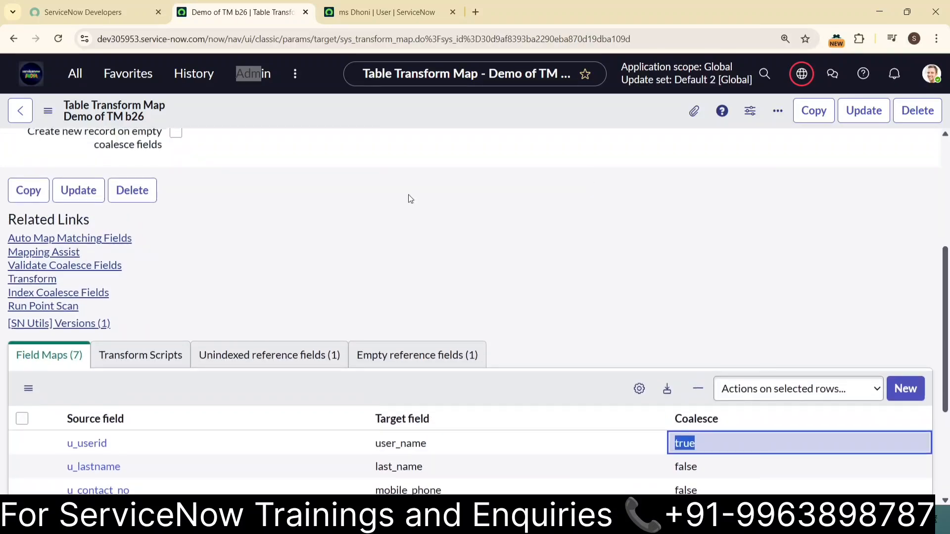
{"action": "left_click", "coordinate": [33, 284]}
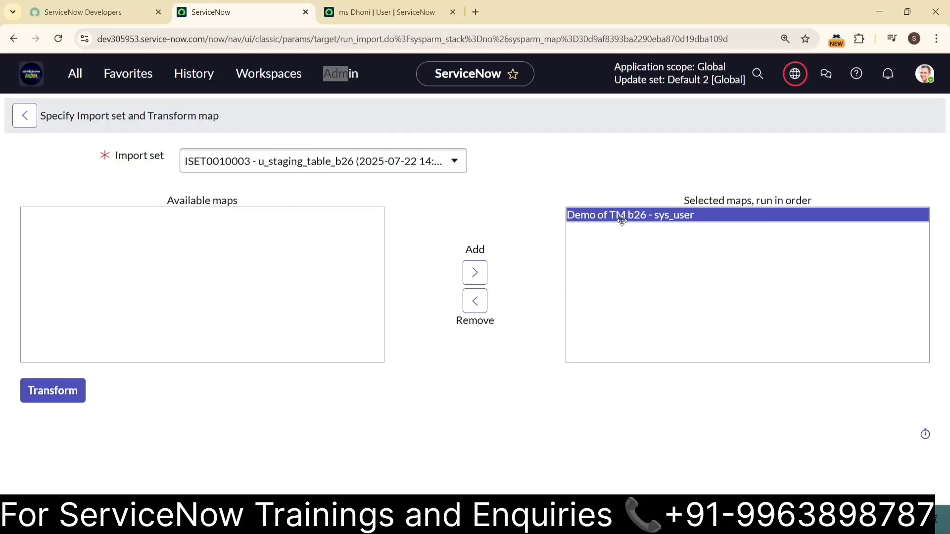
{"action": "left_click", "coordinate": [67, 394]}
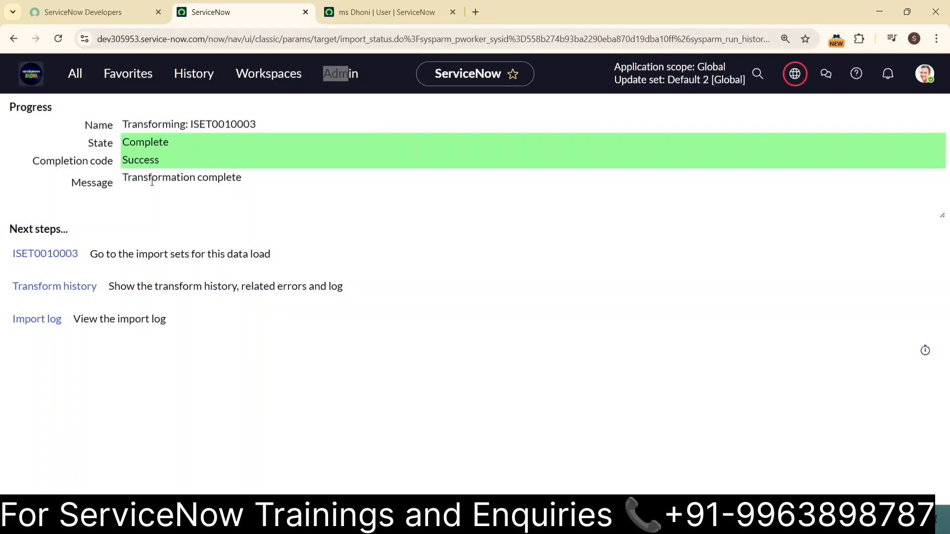
Return to the Users list in the other browser tab and check the newly created user records and the total.
{"action": "left_click", "coordinate": [355, 14]}
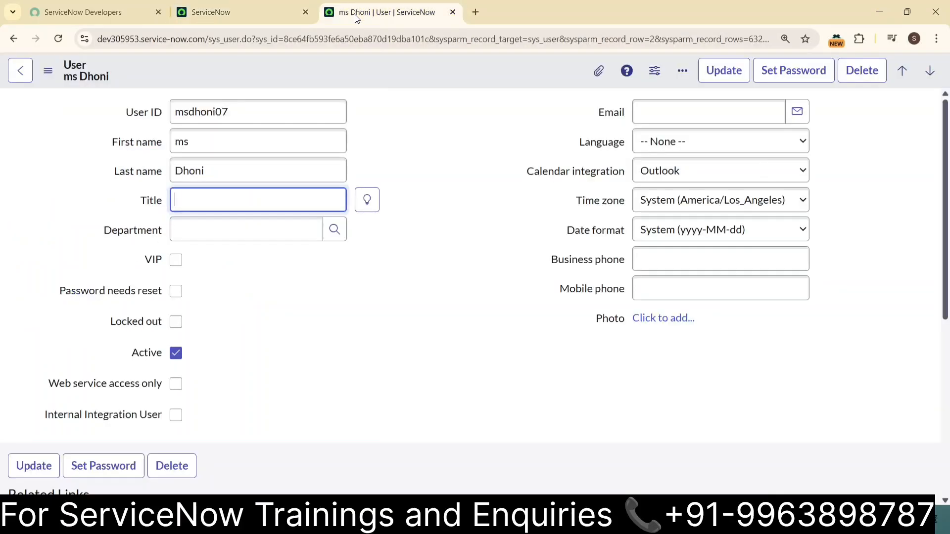
{"action": "left_click", "coordinate": [22, 72]}
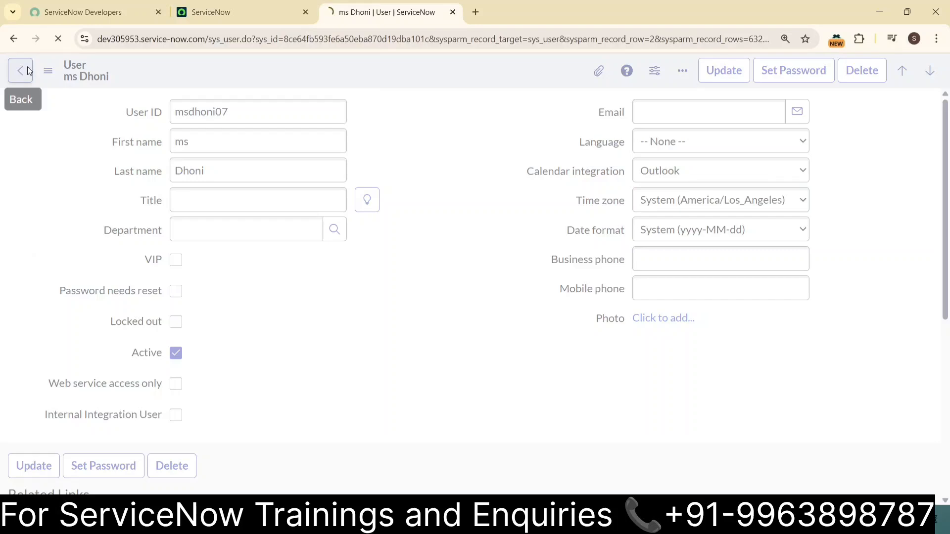
{"action": "left_click", "coordinate": [28, 70]}
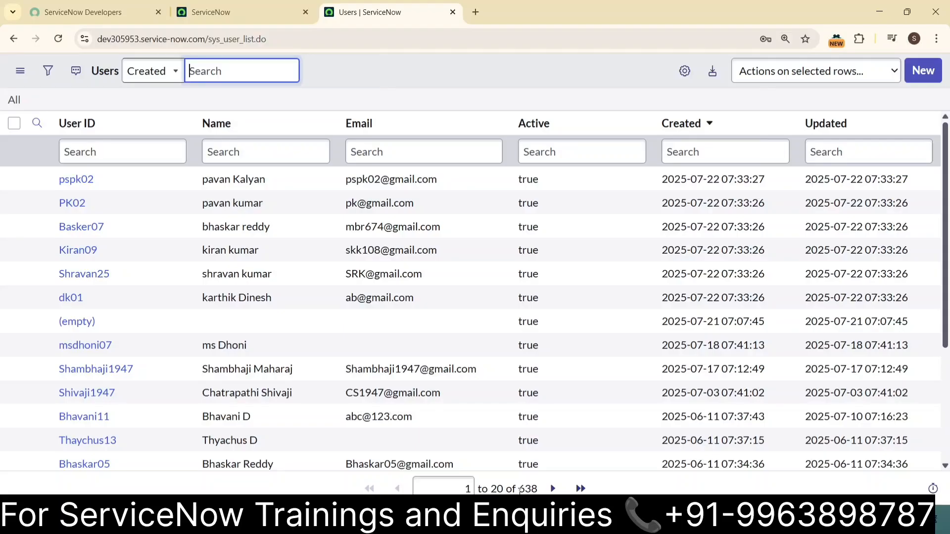
{"action": "left_click_drag", "start_coordinate": [520, 490], "coordinate": [538, 490]}
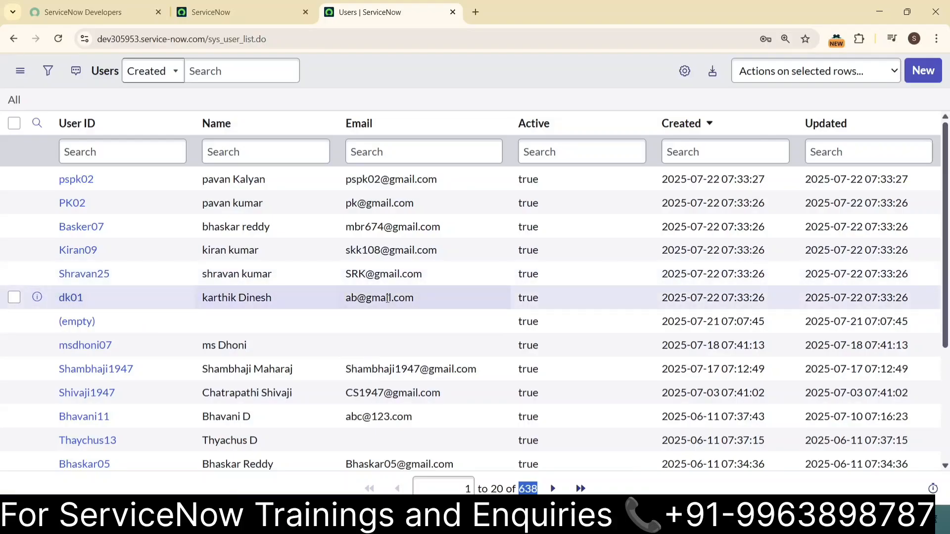
{"action": "left_click_drag", "start_coordinate": [284, 301], "coordinate": [192, 183]}
{"action": "left_click", "coordinate": [492, 75]}
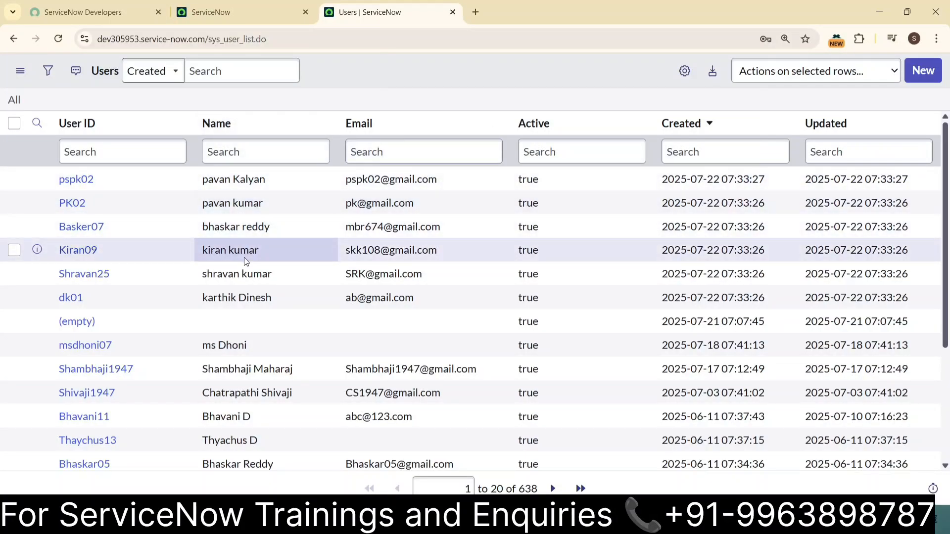
Switch to the Notepad notes and review the import procedure steps, including Auto Map Assist, Mapping Assist and Colease Fields.
{"action": "key", "text": "alt+Tab"}
{"action": "key", "text": "alt+c"}
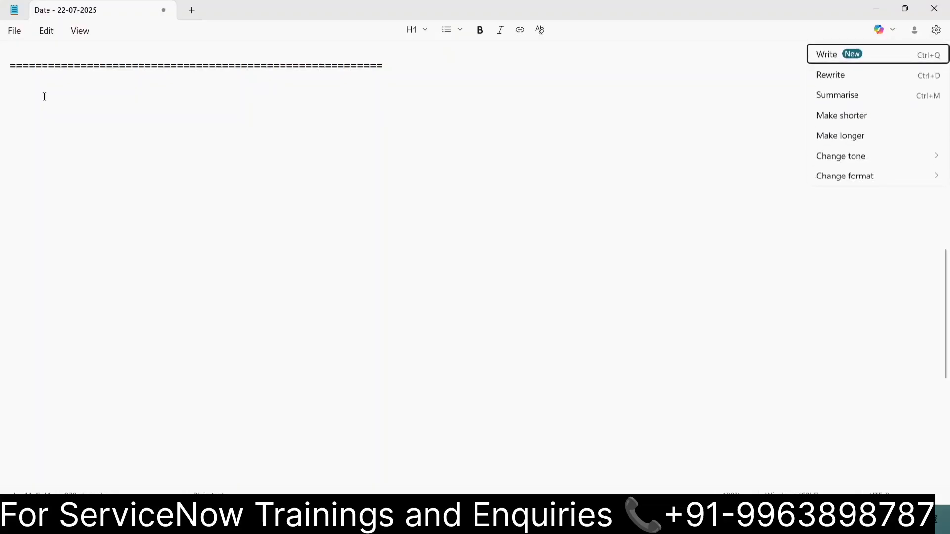
{"action": "left_click", "coordinate": [2, 101]}
{"action": "scroll", "coordinate": [96, 106], "scroll_direction": "up", "scroll_amount": 3}
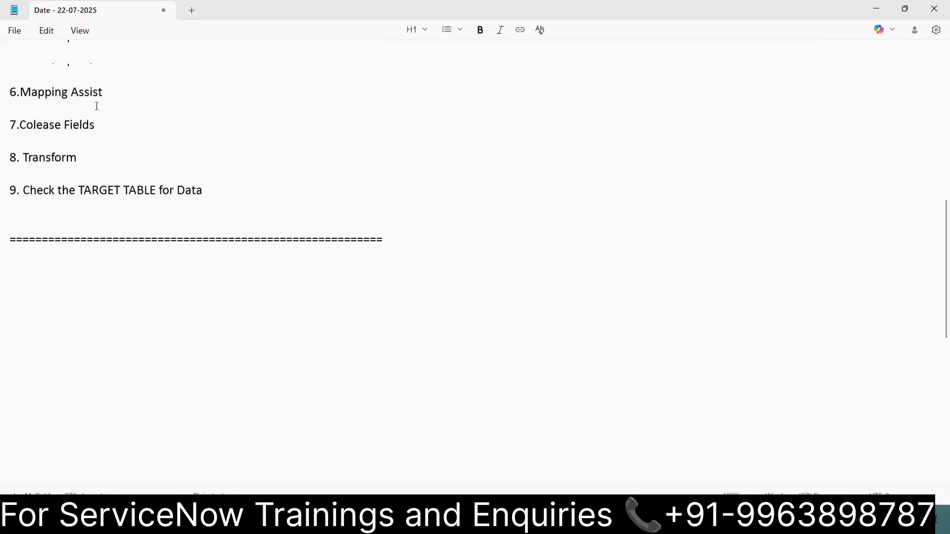
{"action": "scroll", "coordinate": [208, 85], "scroll_direction": "up", "scroll_amount": 2}
{"action": "scroll", "coordinate": [207, 92], "scroll_direction": "up", "scroll_amount": 1}
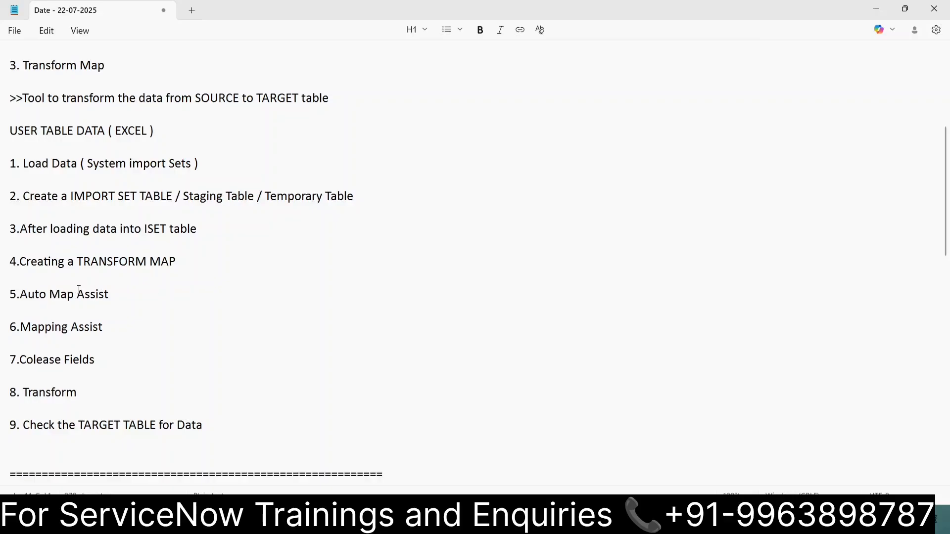
{"action": "left_click_drag", "start_coordinate": [24, 294], "coordinate": [114, 297]}
{"action": "left_click", "coordinate": [135, 295]}
{"action": "left_click", "coordinate": [104, 328]}
{"action": "scroll", "coordinate": [110, 342], "scroll_direction": "down", "scroll_amount": 1}
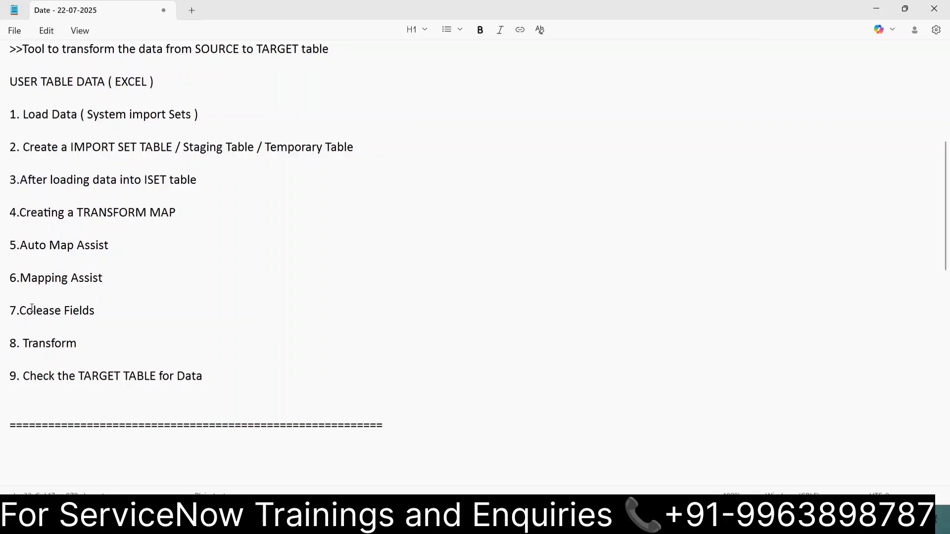
{"action": "left_click_drag", "start_coordinate": [20, 311], "coordinate": [99, 315]}
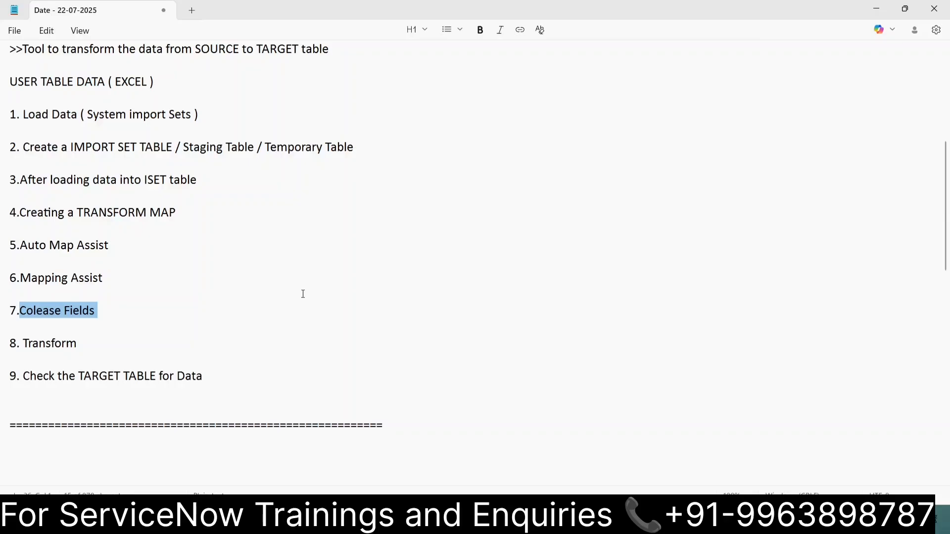
Copy the Run business rules label from the new transform map form into the Notepad notes as the heading ">>Run business rules" below the divider.
{"action": "scroll", "coordinate": [303, 294], "scroll_direction": "down", "scroll_amount": 7}
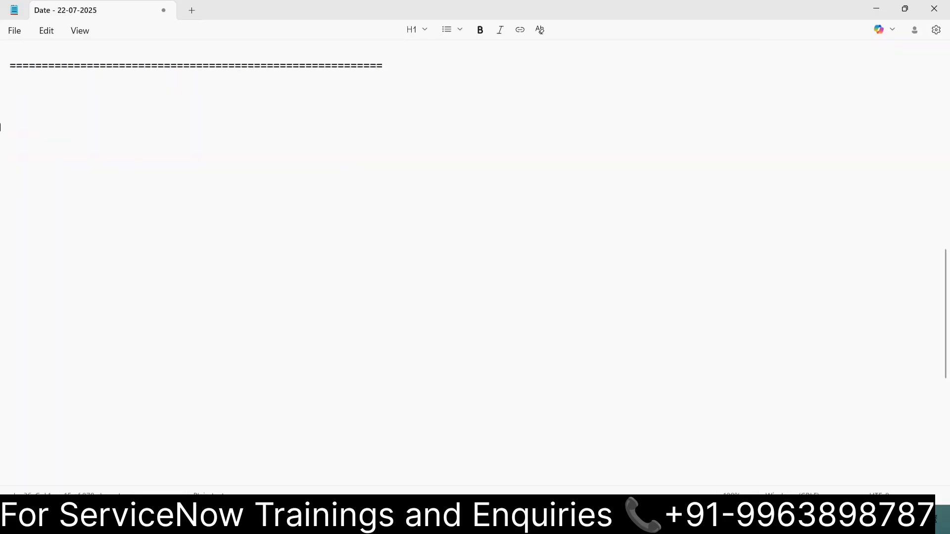
{"action": "left_click", "coordinate": [29, 91]}
{"action": "key", "text": "alt+Tab"}
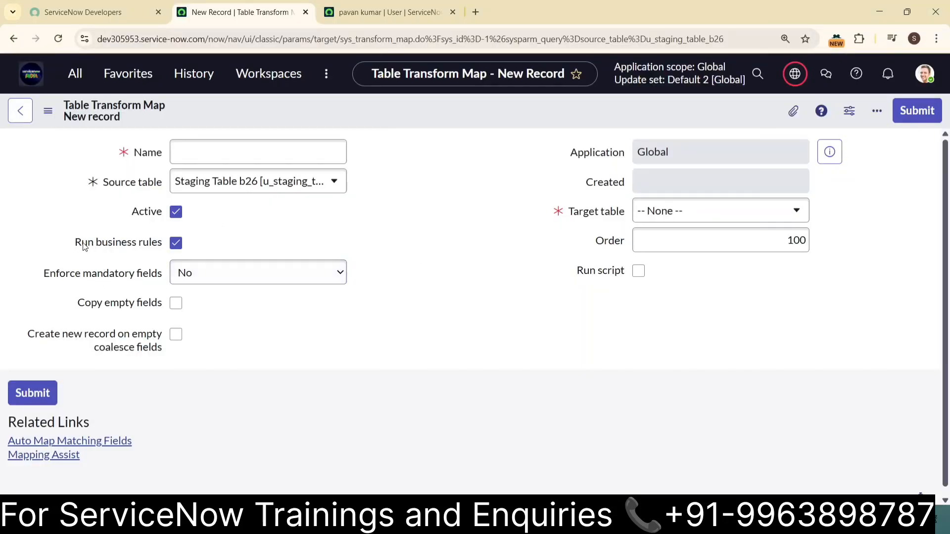
{"action": "left_click_drag", "start_coordinate": [75, 242], "coordinate": [164, 241]}
{"action": "key", "text": "ctrl+c"}
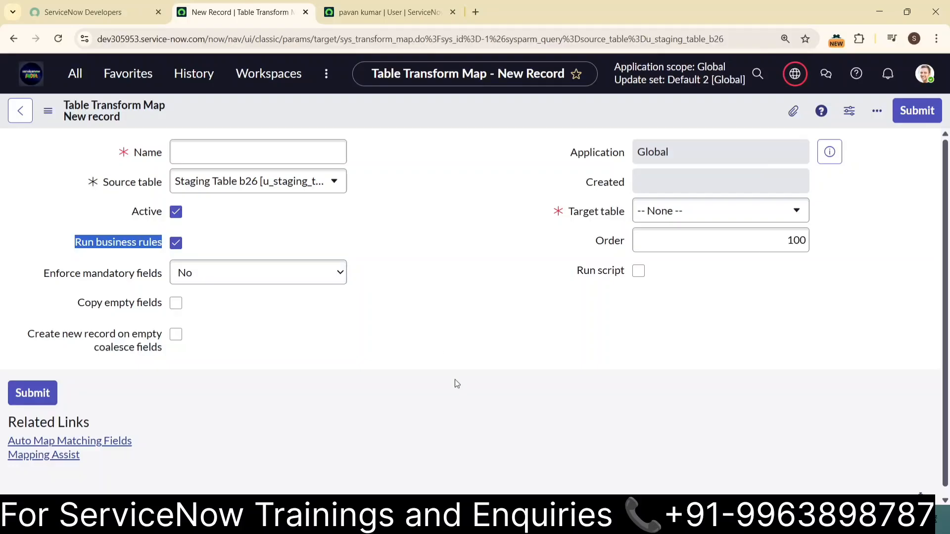
{"action": "key", "text": "alt+Tab"}
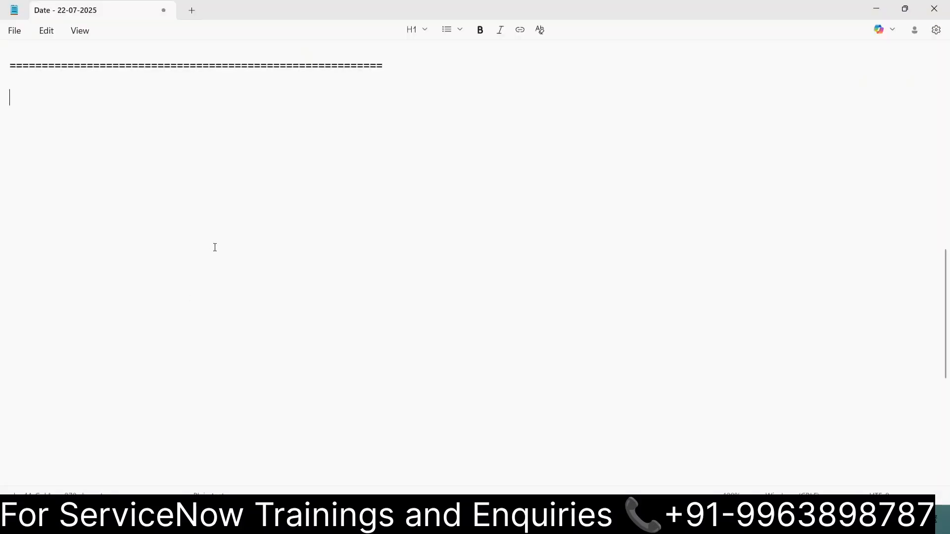
{"action": "type", "text": ">>"}
{"action": "key", "text": "ctrl+v"}
{"action": "key", "text": "Return"}
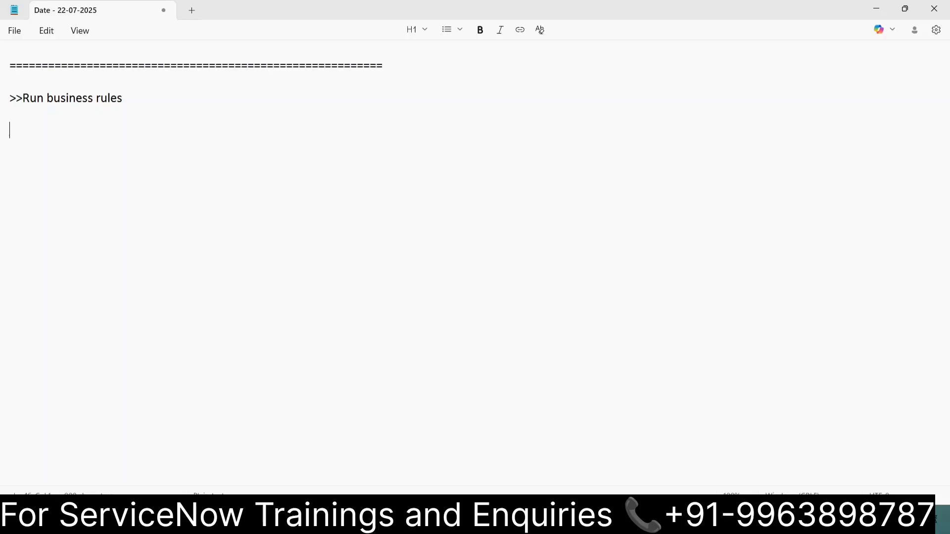
Begin the explanation under the heading with "If you select checkbox as true, all business", correcting the spacing after the comma.
{"action": "type", "text": "If you select checkbox"}
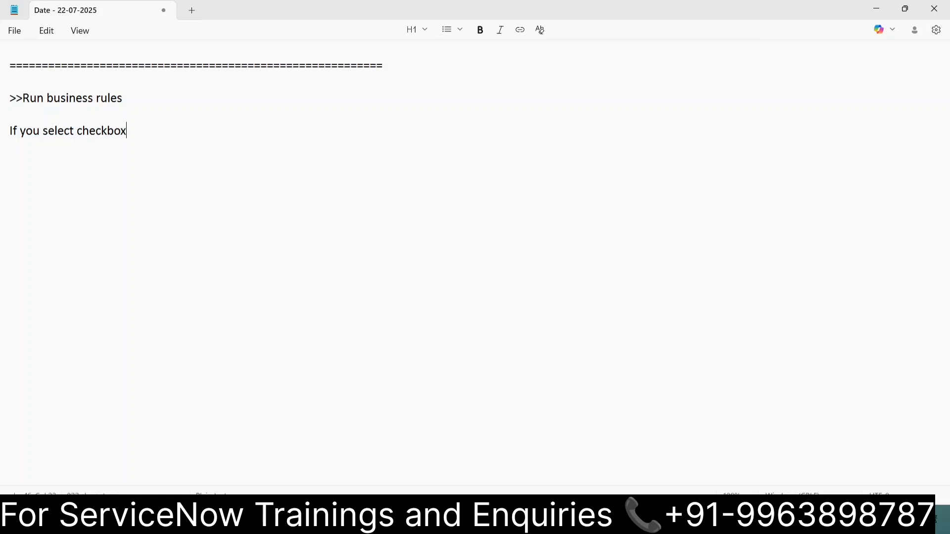
{"action": "type", "text": " as true,"}
{"action": "key", "text": "Return"}
{"action": "key", "text": "Return"}
{"action": "type", "text": "1."}
{"action": "key", "text": "BackSpace"}
{"action": "key", "text": "BackSpace"}
{"action": "key", "text": "BackSpace"}
{"action": "key", "text": "BackSpace"}
{"action": "type", "text": "all business"}
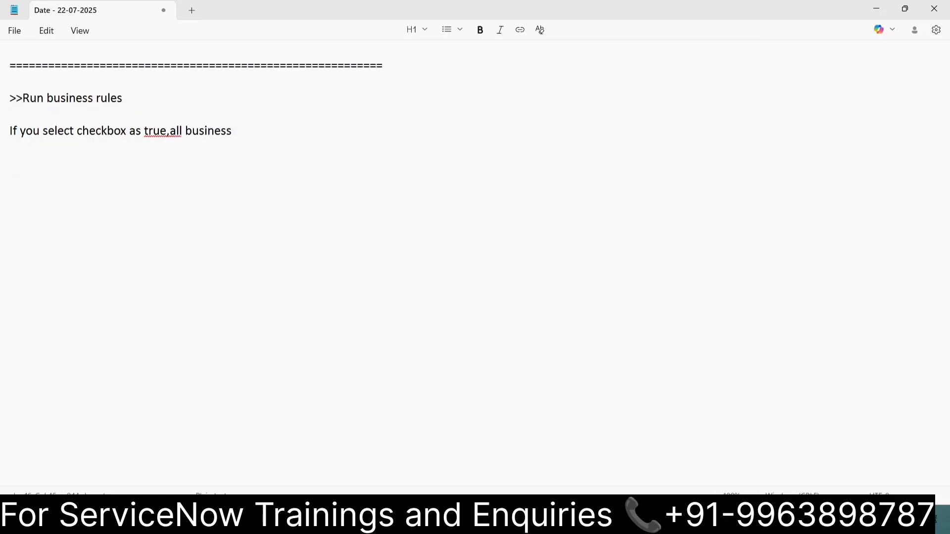
{"action": "left_click", "coordinate": [170, 132]}
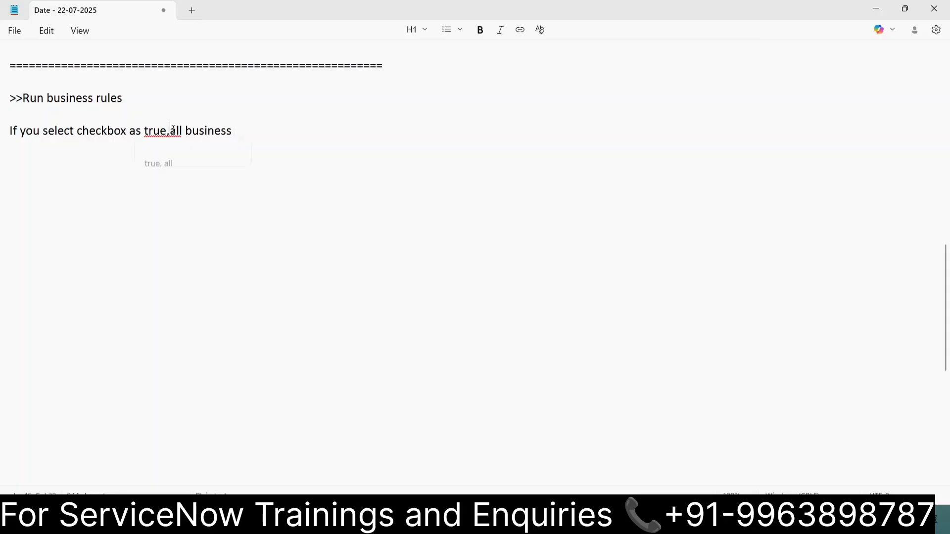
{"action": "left_click", "coordinate": [261, 135]}
Continue the sentence with "rules which are applied on the Target table will be".
{"action": "type", "text": "r"}
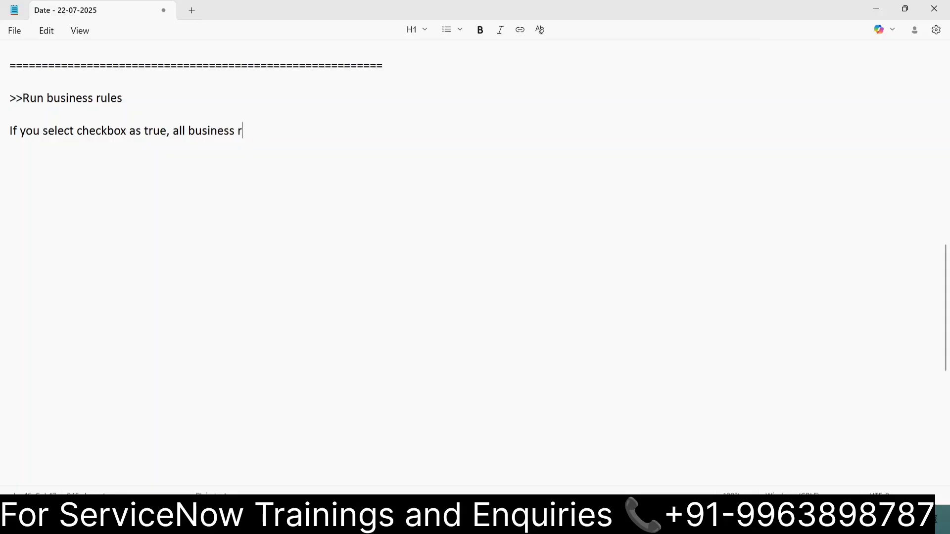
{"action": "type", "text": "ules which a"}
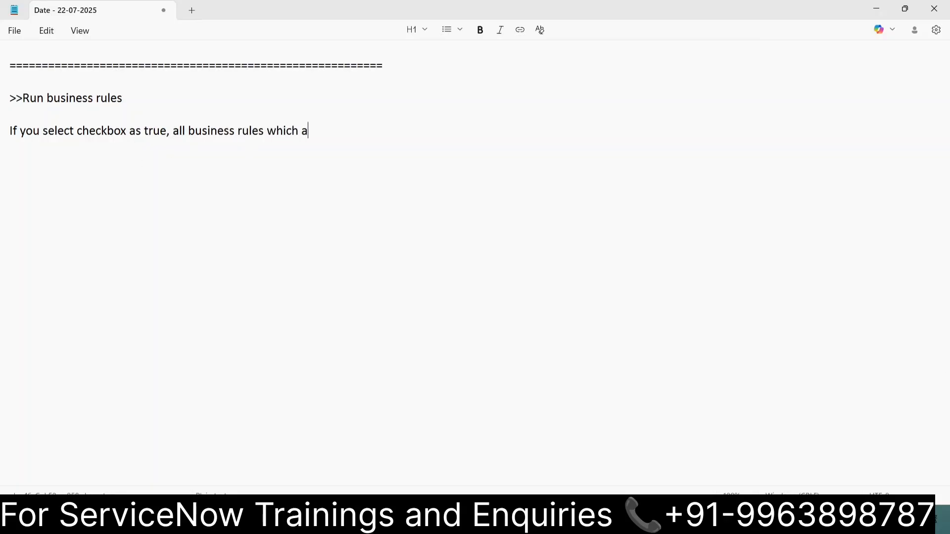
{"action": "type", "text": "re applied on the T"}
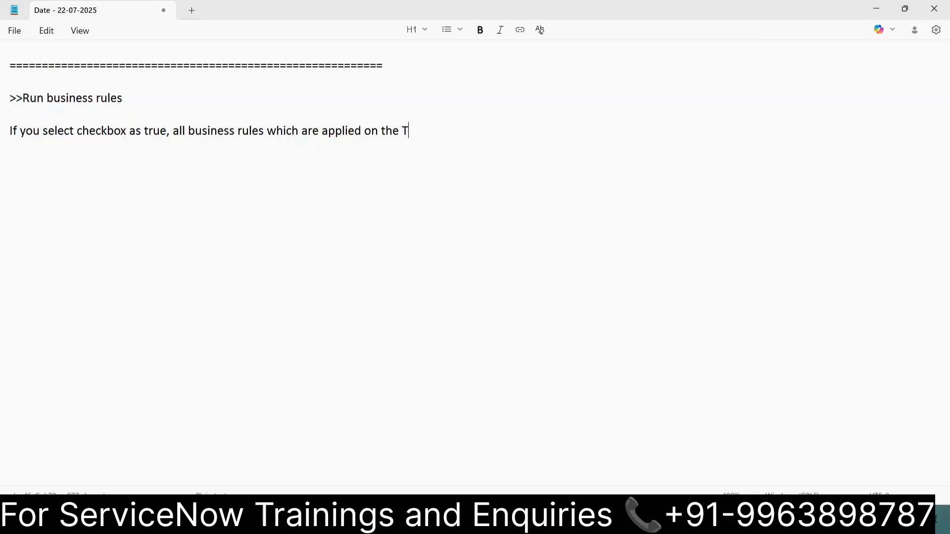
{"action": "type", "text": "arget table will be "}
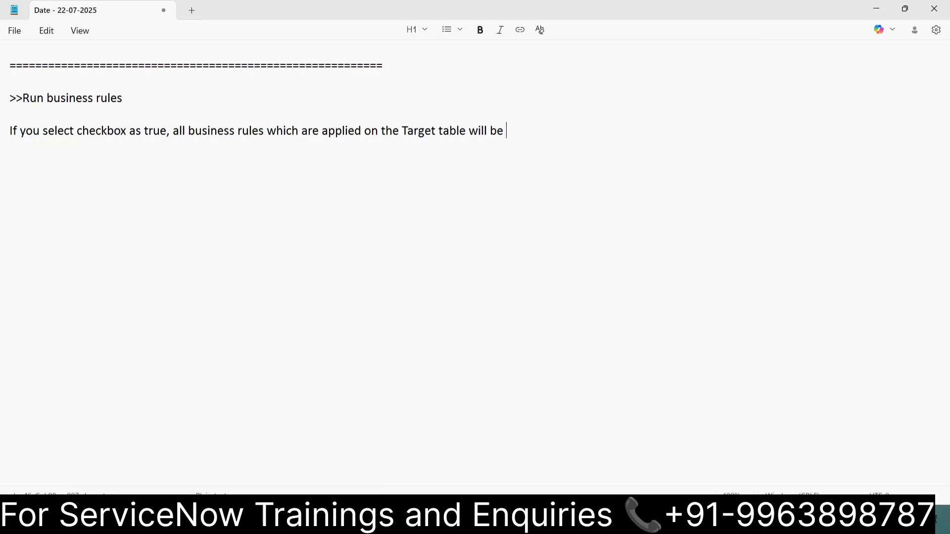
{"action": "type", "text": "run in the back"}
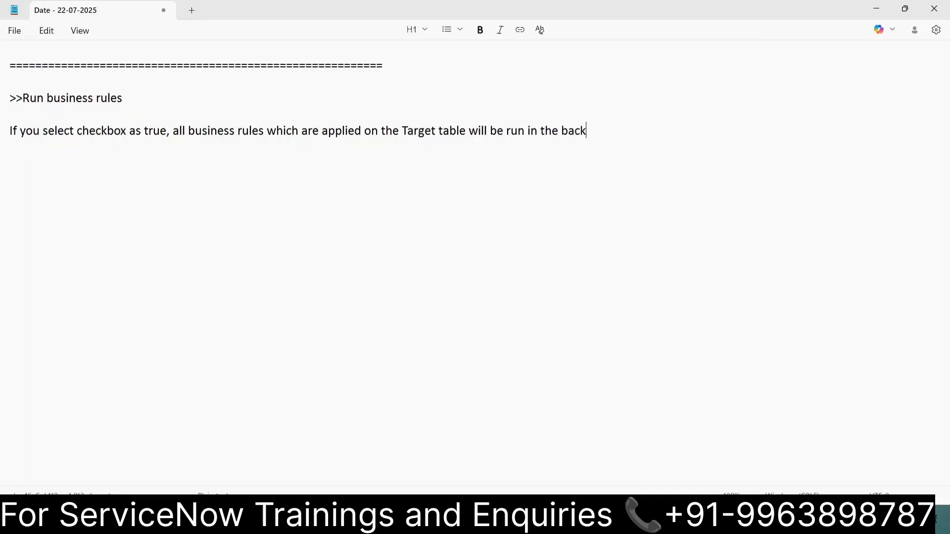
{"action": "type", "text": "end while imporin"}
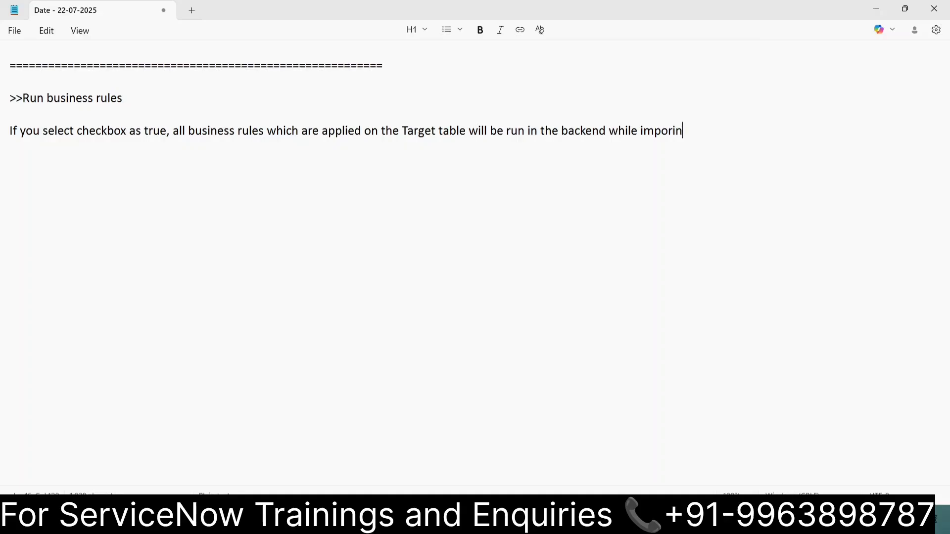
Finish the sentence with "run in the backend while Transforming" and start a new paragraph.
{"action": "key", "text": "BackSpace"}
{"action": "key", "text": "BackSpace"}
{"action": "key", "text": "BackSpace"}
{"action": "key", "text": "BackSpace"}
{"action": "key", "text": "BackSpace"}
{"action": "key", "text": "BackSpace"}
{"action": "key", "text": "BackSpace"}
{"action": "type", "text": "Transforming"}
{"action": "key", "text": "Return"}
{"action": "key", "text": "Return"}
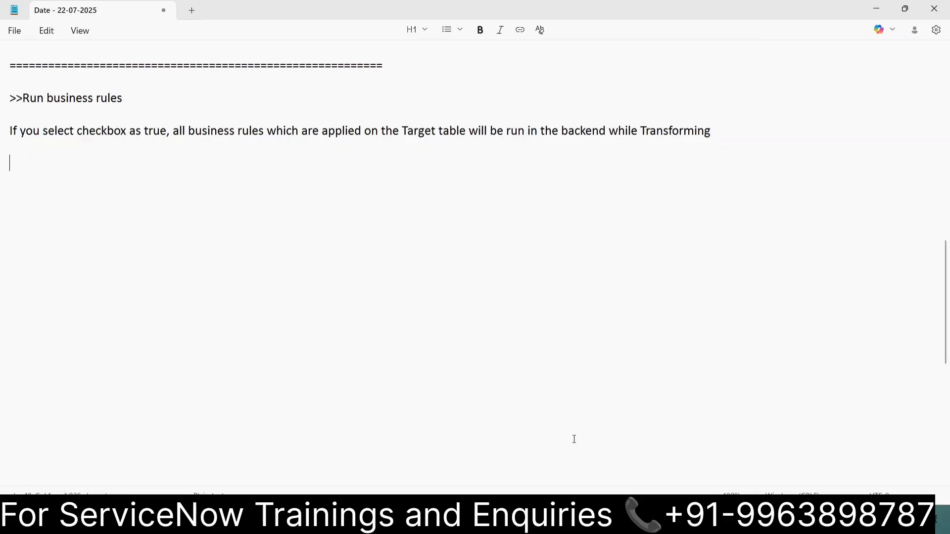
Copy the Enforce mandatory fields label from the transform map form into the Notepad notes as the heading ">>Enforce mandatory fields", followed by a blank line.
{"action": "key", "text": "alt+Tab"}
{"action": "left_click", "coordinate": [43, 273]}
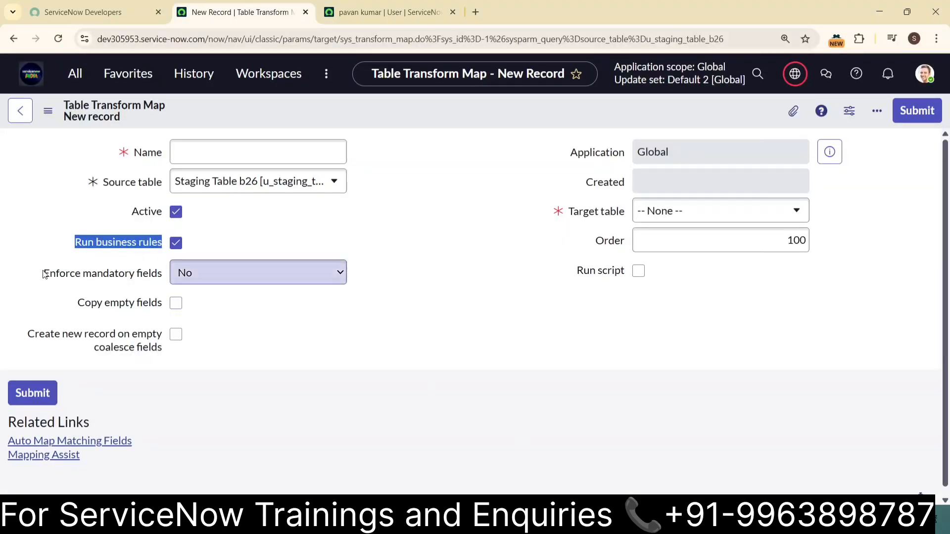
{"action": "left_click_drag", "start_coordinate": [44, 274], "coordinate": [156, 286]}
{"action": "key", "text": "ctrl+c"}
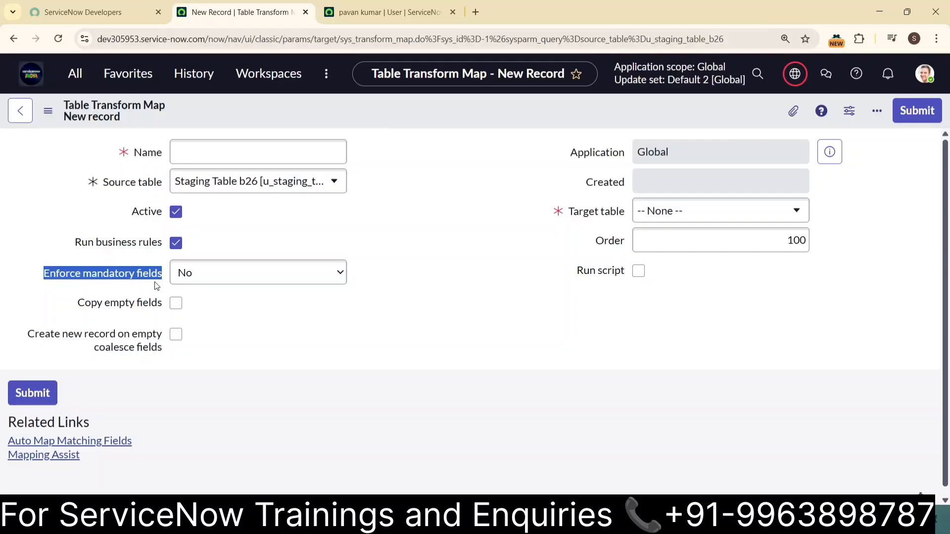
{"action": "key", "text": "alt+Tab"}
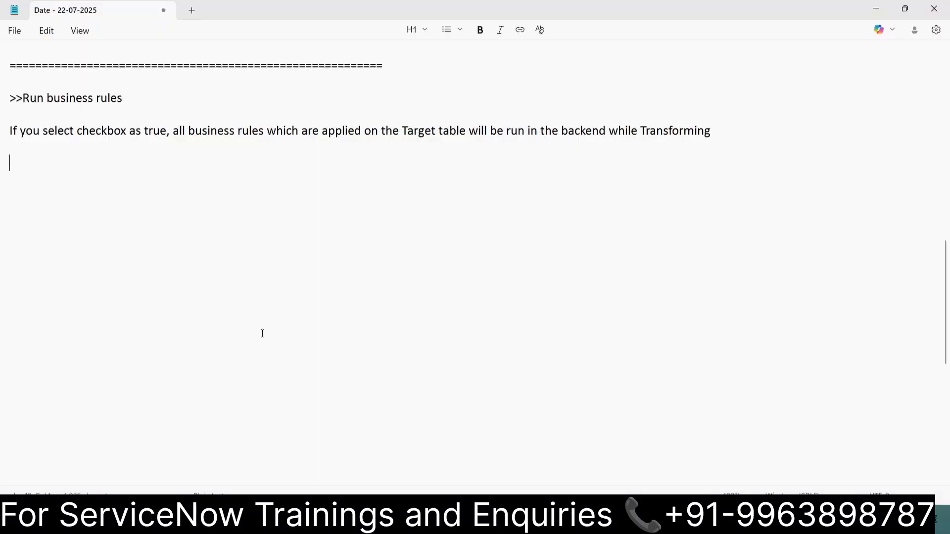
{"action": "key", "text": "ctrl+v"}
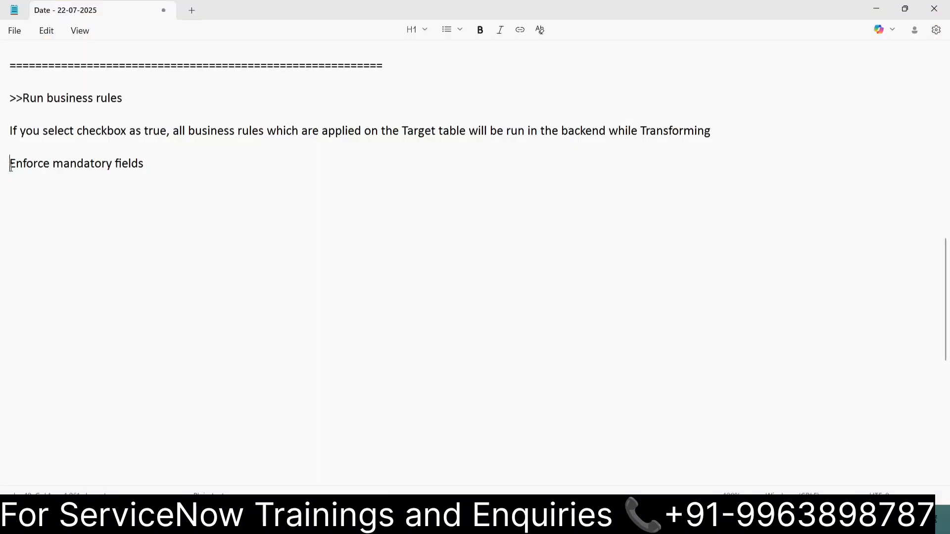
{"action": "type", "text": ">>"}
{"action": "key", "text": "End"}
{"action": "key", "text": "Return"}
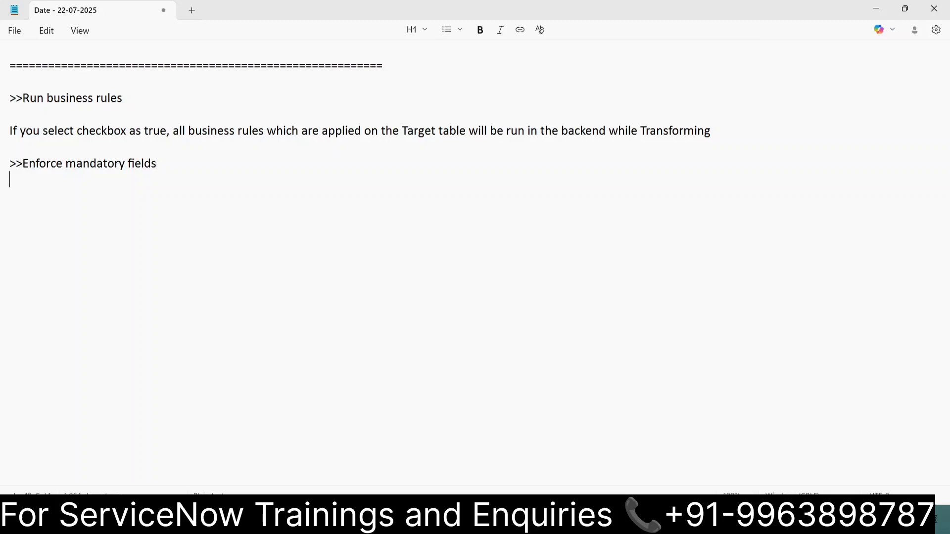
{"action": "key", "text": "Return"}
{"action": "type", "text": "YES"}
{"action": "key", "text": "Return"}
{"action": "type", "text": "NO"}
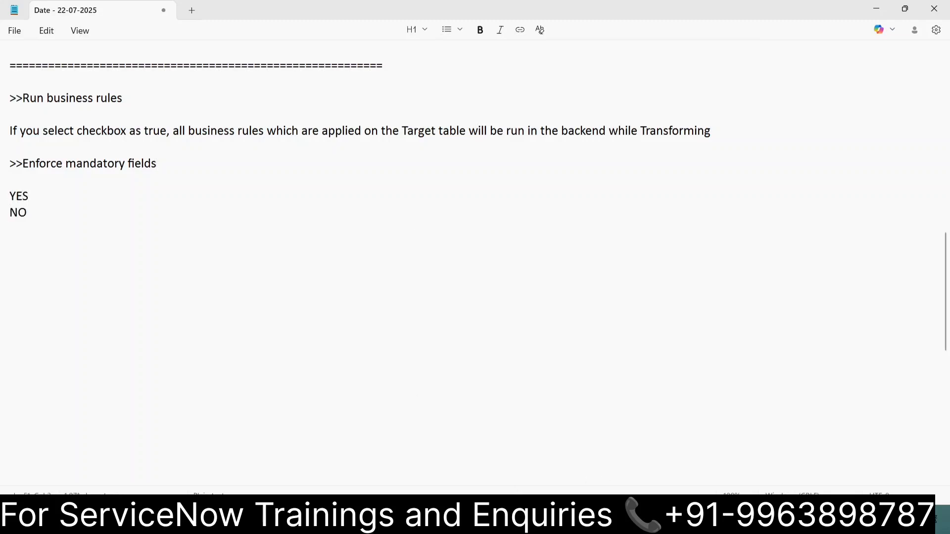
{"action": "key", "text": "alt+Tab"}
{"action": "left_click", "coordinate": [324, 274]}
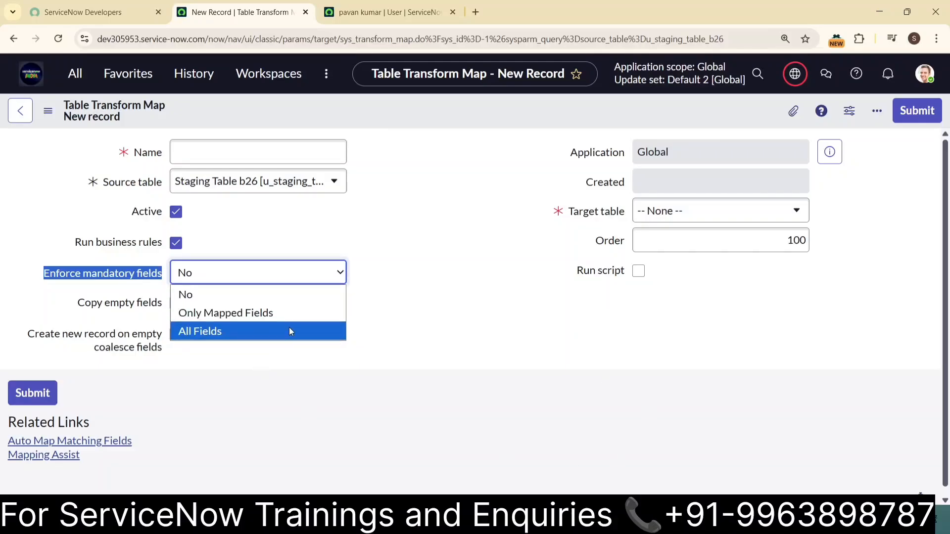
{"action": "key", "text": "alt+Tab"}
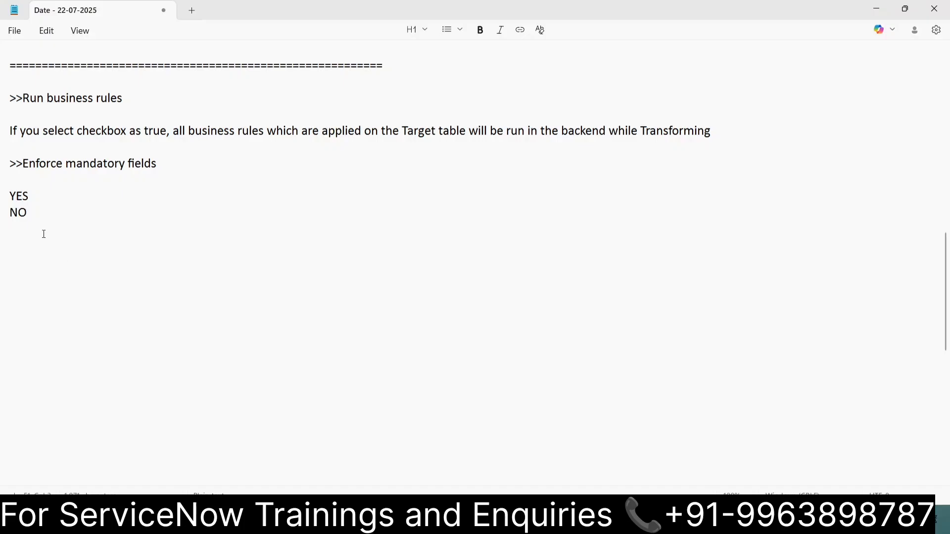
{"action": "key", "text": "BackSpace"}
{"action": "key", "text": "BackSpace"}
{"action": "key", "text": "BackSpace"}
{"action": "key", "text": "BackSpace"}
{"action": "key", "text": "BackSpace"}
{"action": "key", "text": "BackSpace"}
Check the Enforce mandatory fields choices on the form and list "NO" and "ONLY MAPPED FIELDS" on separate lines under the notes heading.
{"action": "key", "text": "alt+Tab"}
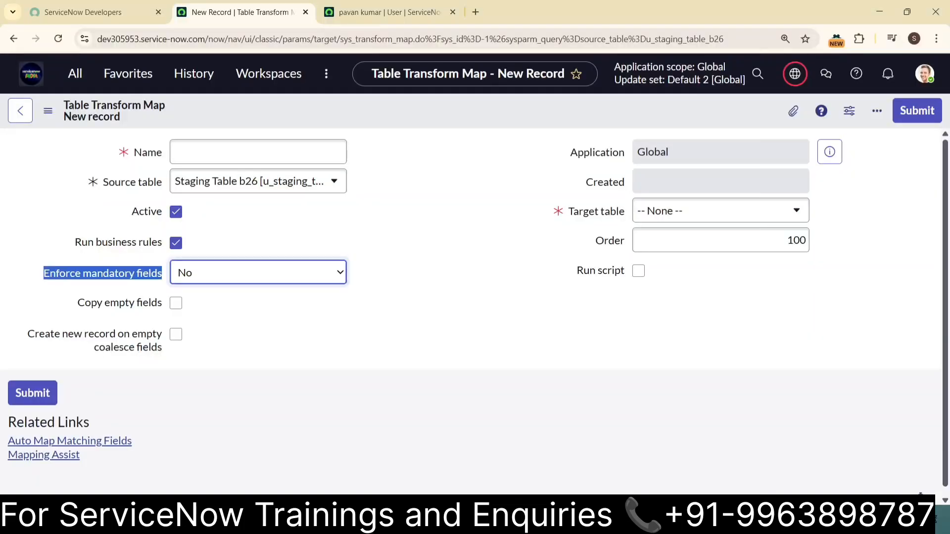
{"action": "left_click", "coordinate": [216, 276]}
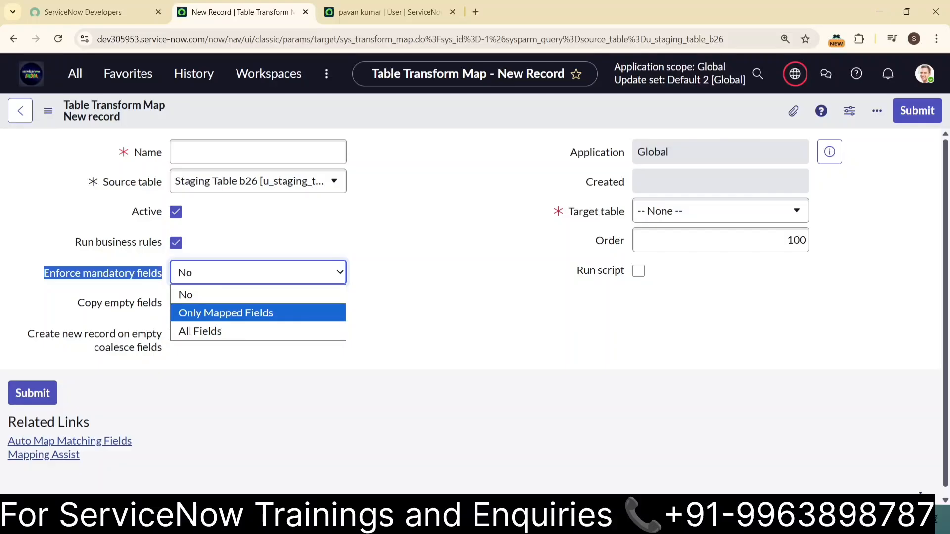
{"action": "key", "text": "alt+Tab"}
{"action": "type", "text": "N"}
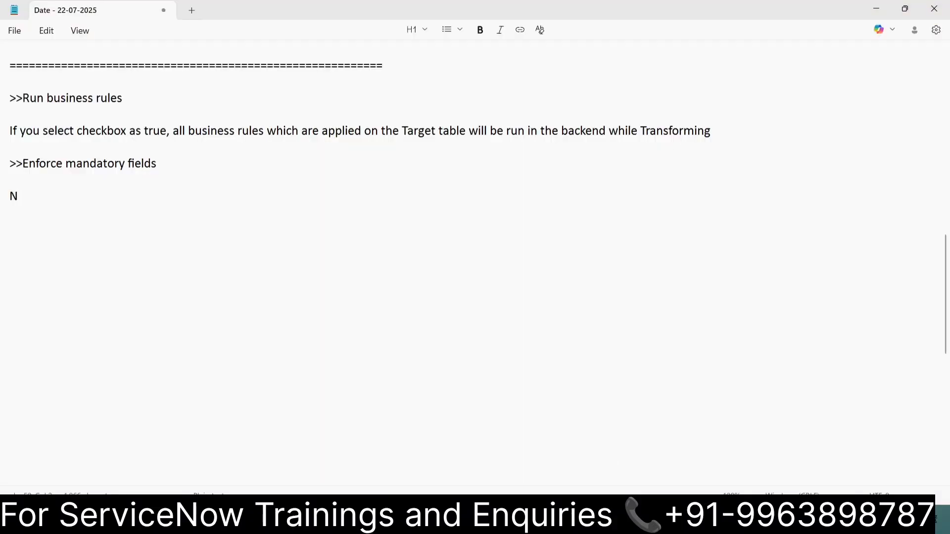
{"action": "type", "text": "O"}
{"action": "key", "text": "Return"}
{"action": "type", "text": "ONLY"}
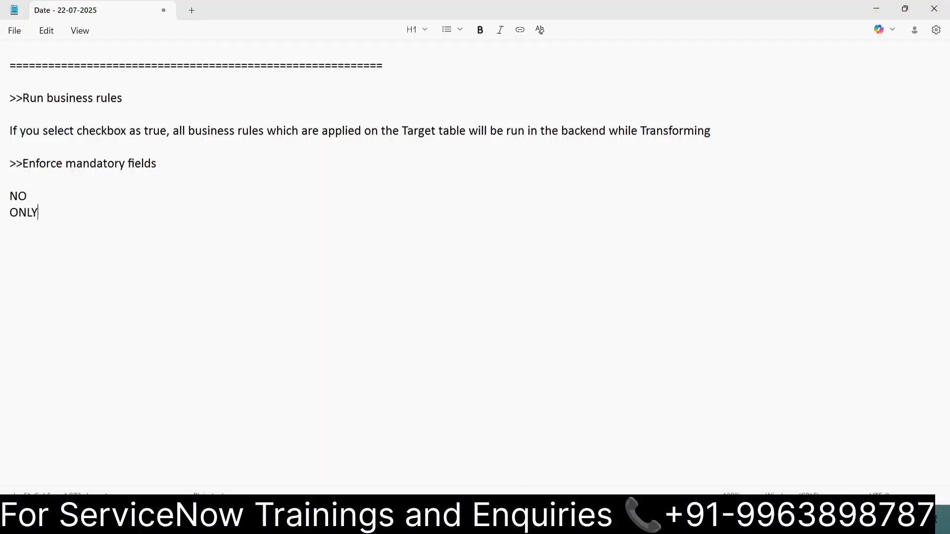
{"action": "type", "text": " MAPPED FIELDS"}
{"action": "key", "text": "Return"}
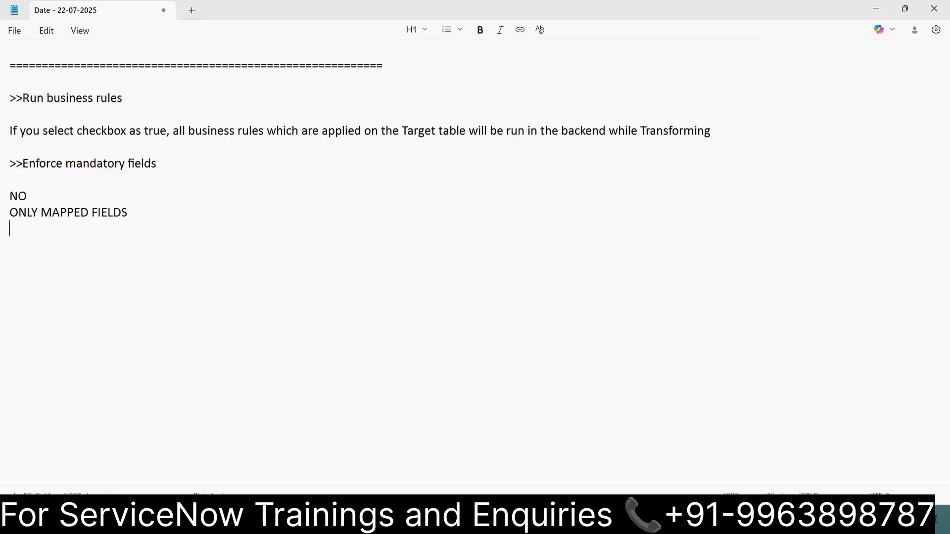
Add "ALL FIELDS" as the third option in the list, followed by blank lines.
{"action": "type", "text": "ALL FIELDS"}
{"action": "key", "text": "Return"}
{"action": "key", "text": "Return"}
{"action": "left_click", "coordinate": [45, 189]}
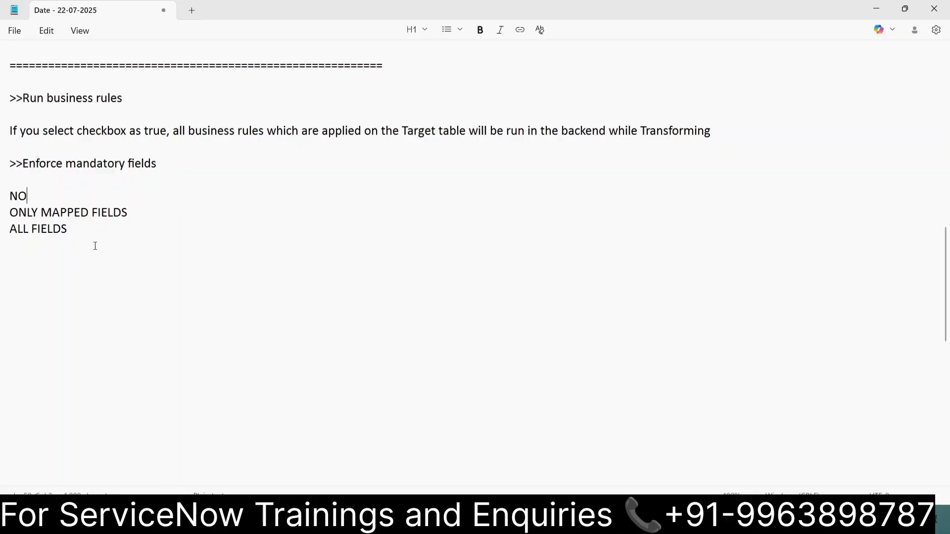
{"action": "left_click", "coordinate": [46, 256]}
{"action": "type", "text": "No"}
{"action": "key", "text": "BackSpace"}
{"action": "key", "text": "BackSpace"}
Append the arrow "--- >" after NO, check the transform map form, and return to the notes.
{"action": "left_click", "coordinate": [44, 198]}
{"action": "type", "text": "--- >"}
{"action": "key", "text": "alt+Tab"}
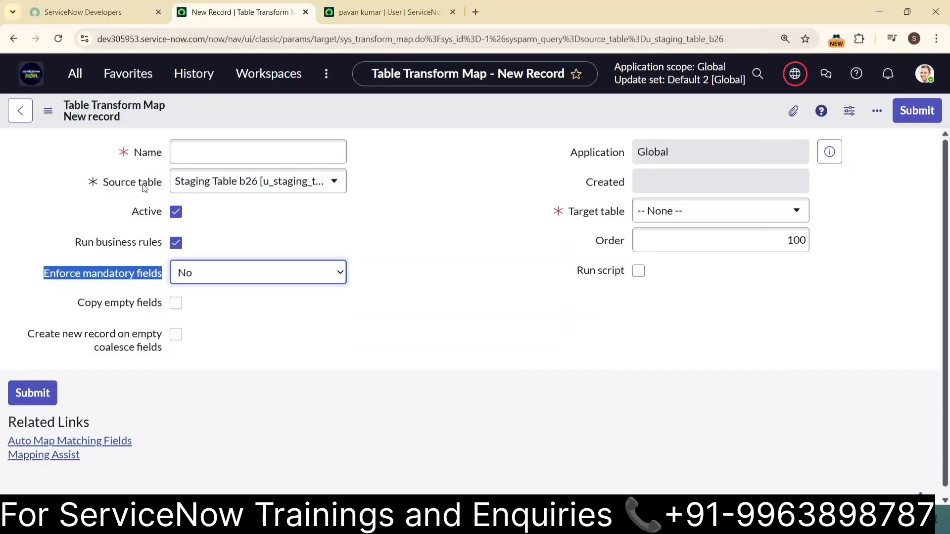
{"action": "left_click", "coordinate": [429, 300]}
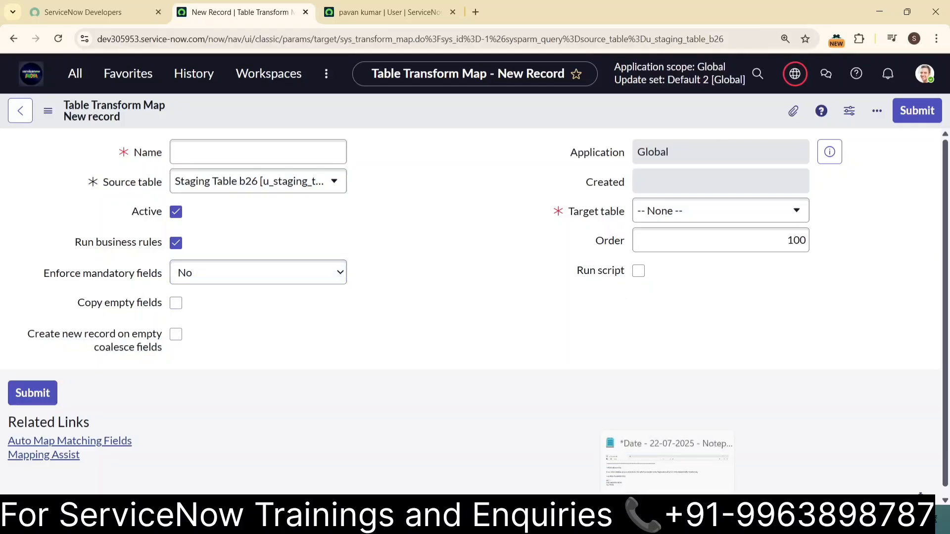
{"action": "left_click", "coordinate": [669, 521]}
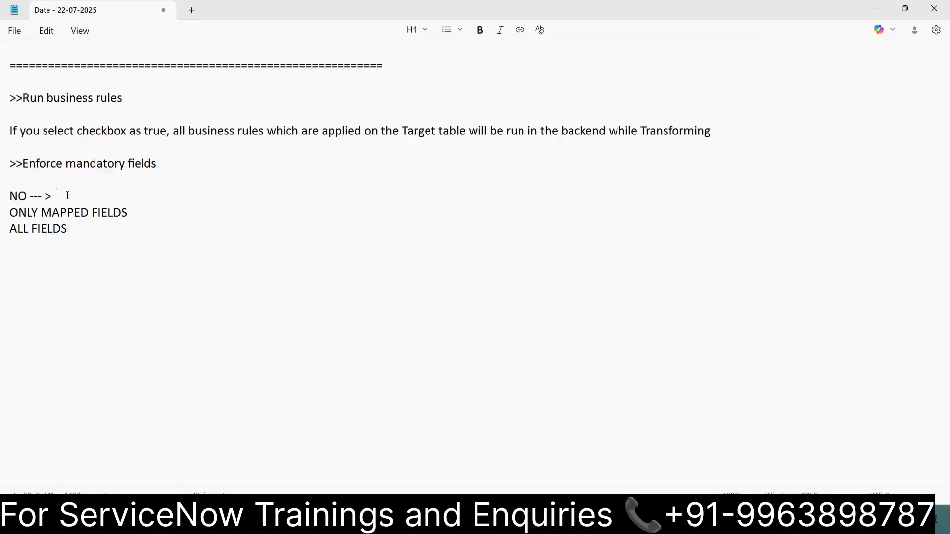
Append the arrow "--->" after ONLY MAPPED FIELDS in the notes.
{"action": "left_click", "coordinate": [136, 212]}
{"action": "type", "text": ">>>"}
{"action": "key", "text": "BackSpace"}
{"action": "key", "text": "BackSpace"}
{"action": "key", "text": "BackSpace"}
{"action": "type", "text": "--->>"}
{"action": "key", "text": "BackSpace"}
Review the Auto Map Assist and Mapping Assist lines in the notes, and append the arrow "---->" after ALL FIELDS.
{"action": "scroll", "coordinate": [208, 158], "scroll_direction": "up", "scroll_amount": 3}
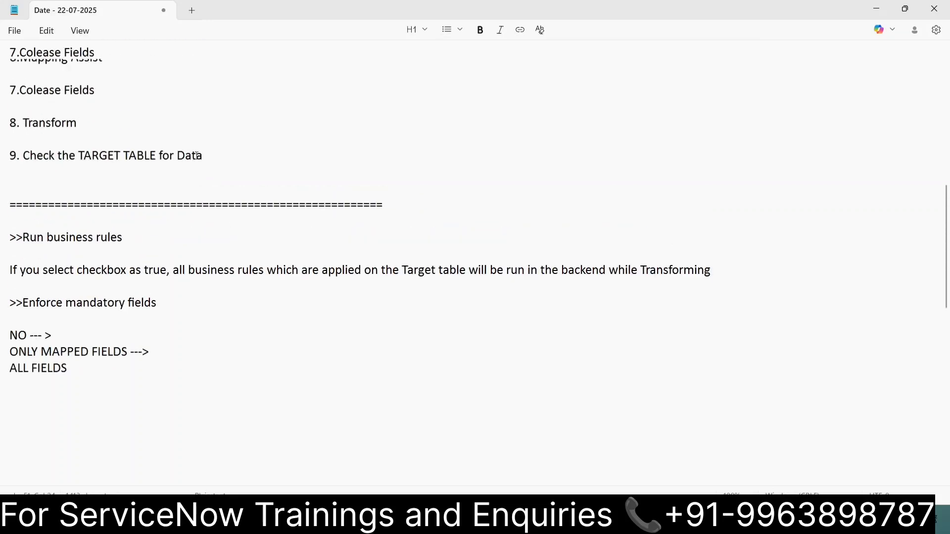
{"action": "scroll", "coordinate": [196, 155], "scroll_direction": "up", "scroll_amount": 2}
{"action": "left_click_drag", "start_coordinate": [110, 131], "coordinate": [2, 147]}
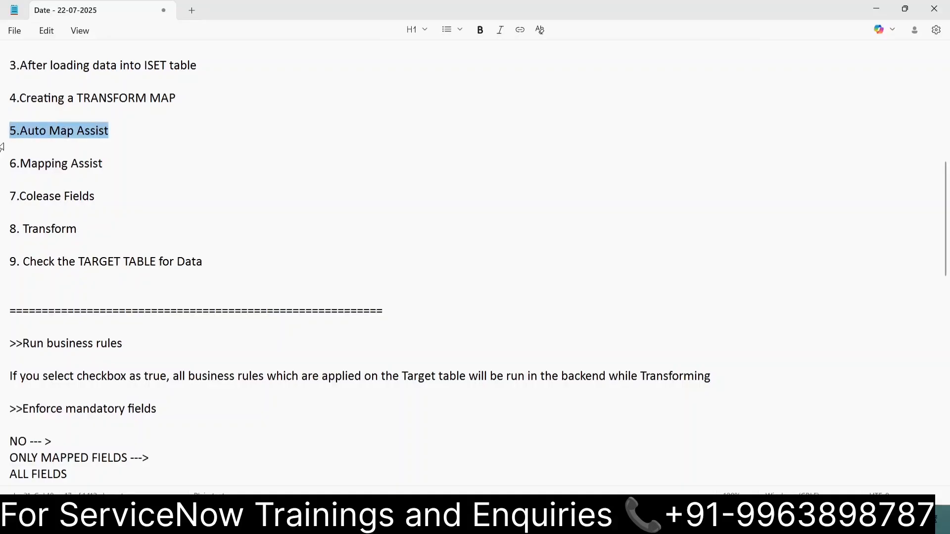
{"action": "left_click_drag", "start_coordinate": [104, 164], "coordinate": [2, 160]}
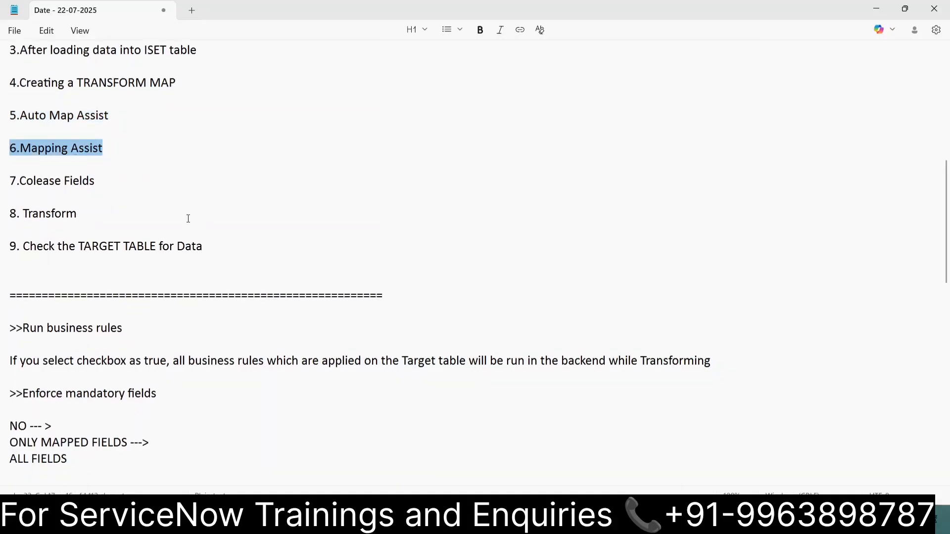
{"action": "scroll", "coordinate": [167, 257], "scroll_direction": "down", "scroll_amount": 4}
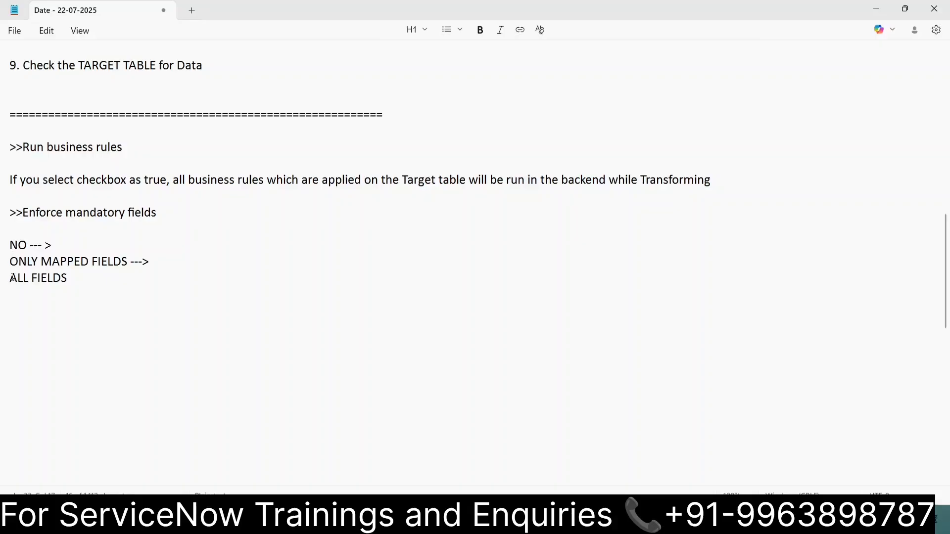
{"action": "left_click", "coordinate": [162, 269]}
{"action": "left_click", "coordinate": [115, 278]}
{"action": "type", "text": "---->"}
Describe the NO option as "IGNORE" and the ONLY MAPPED FIELDS option as "WORKS FOR ONLY MAPPED FIELDS".
{"action": "left_click", "coordinate": [99, 246]}
{"action": "type", "text": "IGNORE"}
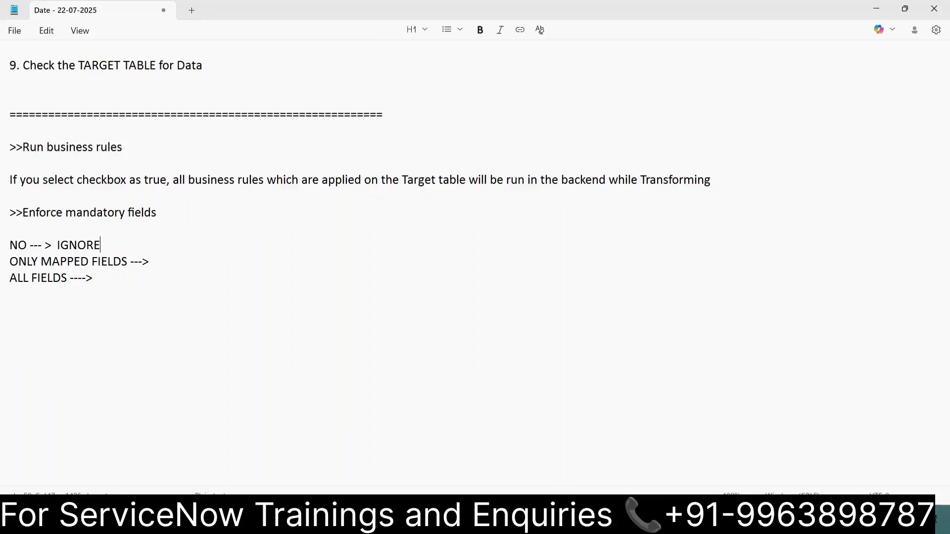
{"action": "left_click", "coordinate": [170, 264]}
{"action": "type", "text": "WORKS FOR ONLY MAPP"}
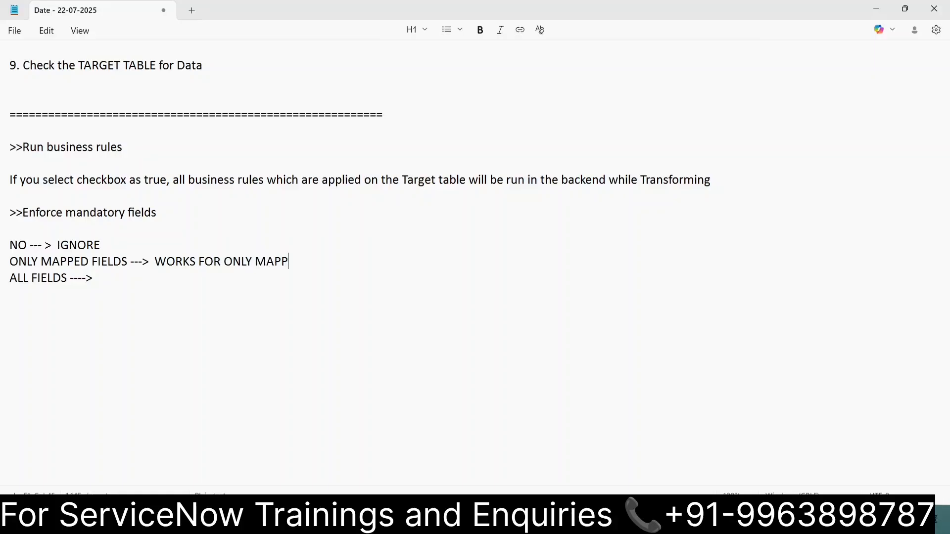
{"action": "type", "text": "ED FIELDS"}
Describe the ALL FIELDS option as "WORKS ON ALL FIelds" and add blank lines below it.
{"action": "left_click", "coordinate": [122, 278]}
{"action": "type", "text": "WOK"}
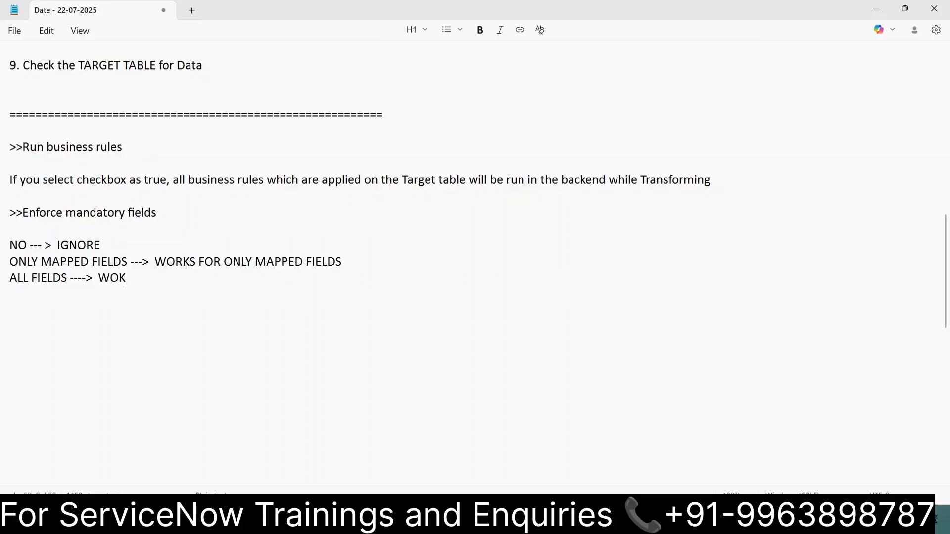
{"action": "key", "text": "BackSpace"}
{"action": "type", "text": "RKS ON ALL FILEDS"}
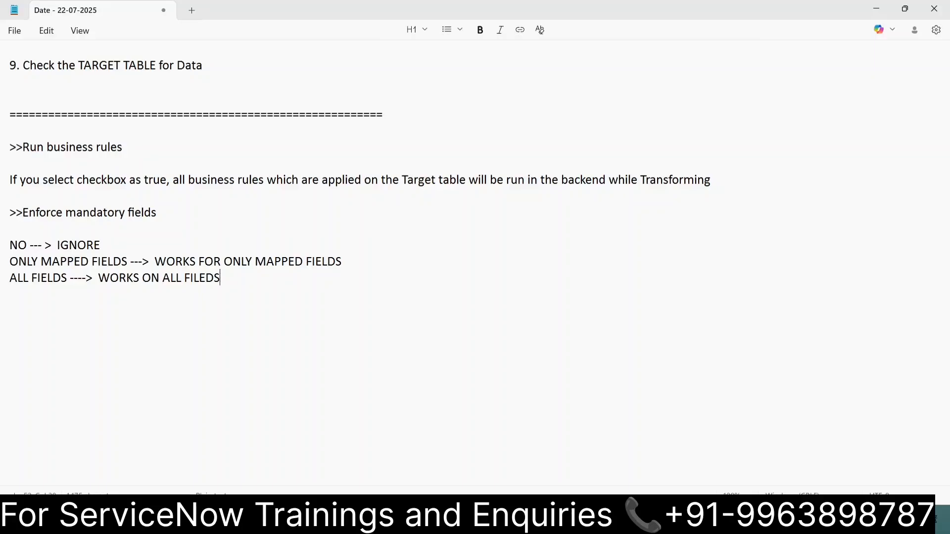
{"action": "key", "text": "BackSpace"}
{"action": "key", "text": "BackSpace"}
{"action": "key", "text": "BackSpace"}
{"action": "key", "text": "BackSpace"}
{"action": "type", "text": "elds"}
{"action": "key", "text": "Return"}
{"action": "key", "text": "Return"}
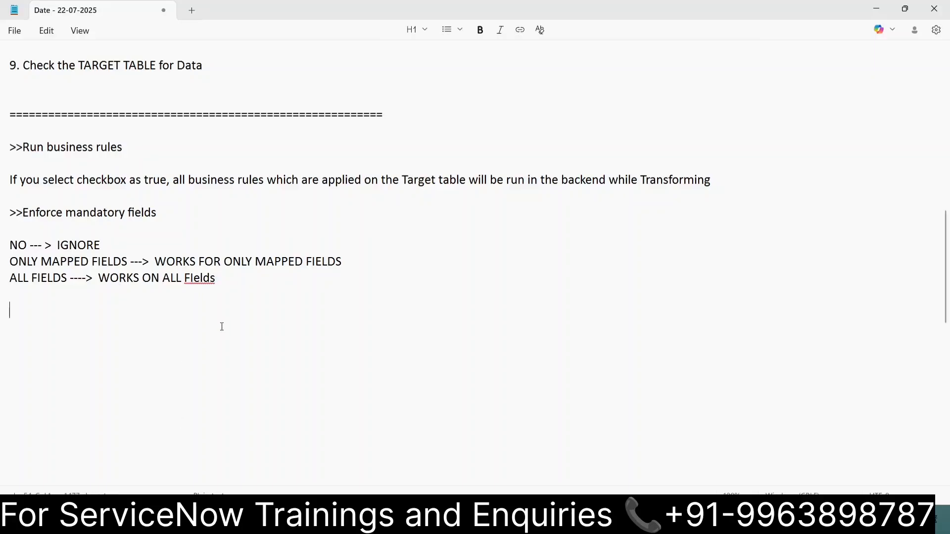
Correct the last word of the ALL FIELDS description to all-capitals "FIELDS".
{"action": "left_click", "coordinate": [216, 287]}
{"action": "key", "text": "BackSpace"}
{"action": "key", "text": "BackSpace"}
{"action": "key", "text": "BackSpace"}
{"action": "key", "text": "BackSpace"}
{"action": "key", "text": "BackSpace"}
{"action": "type", "text": "IE"}
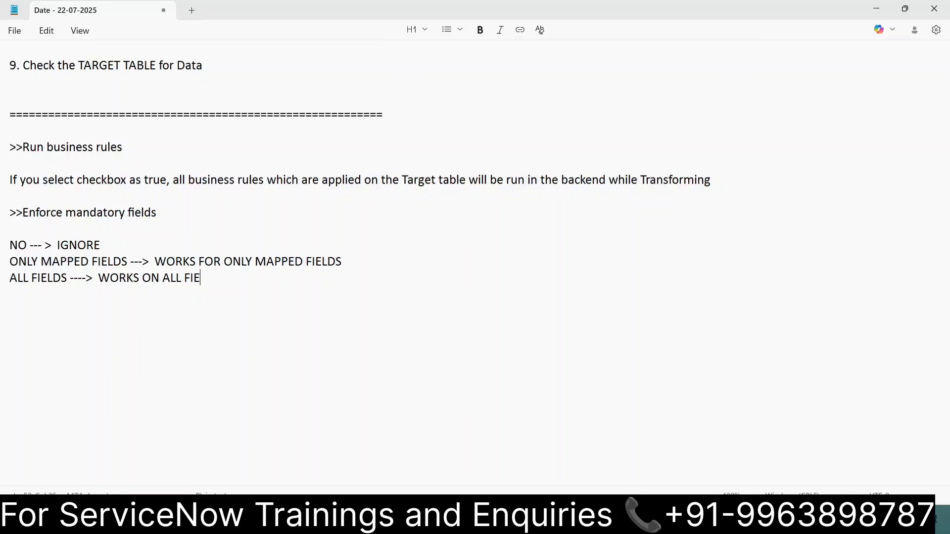
{"action": "type", "text": "LDS"}
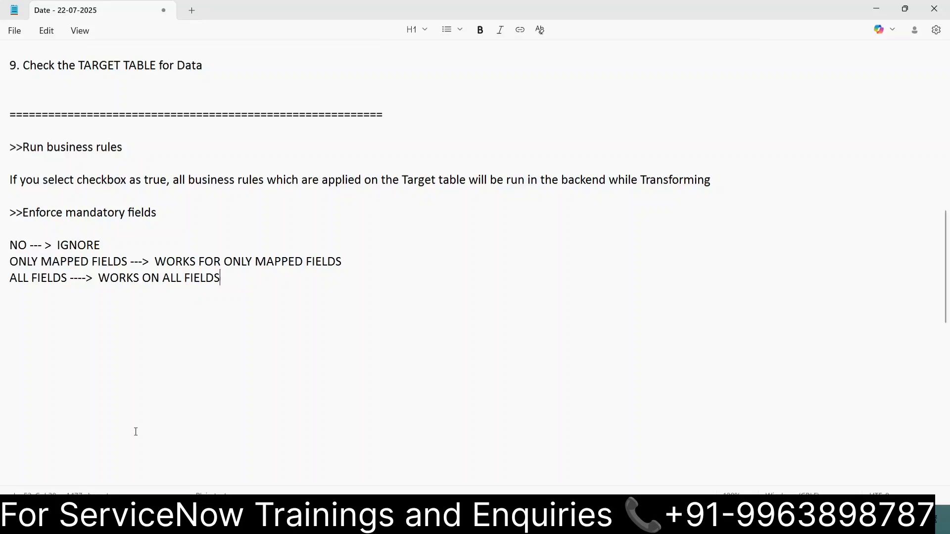
Read the Copy empty fields hint on the form and copy its label into the notes as the heading ">>Copy empty fields".
{"action": "left_click", "coordinate": [69, 337]}
{"action": "key", "text": "alt+Tab"}
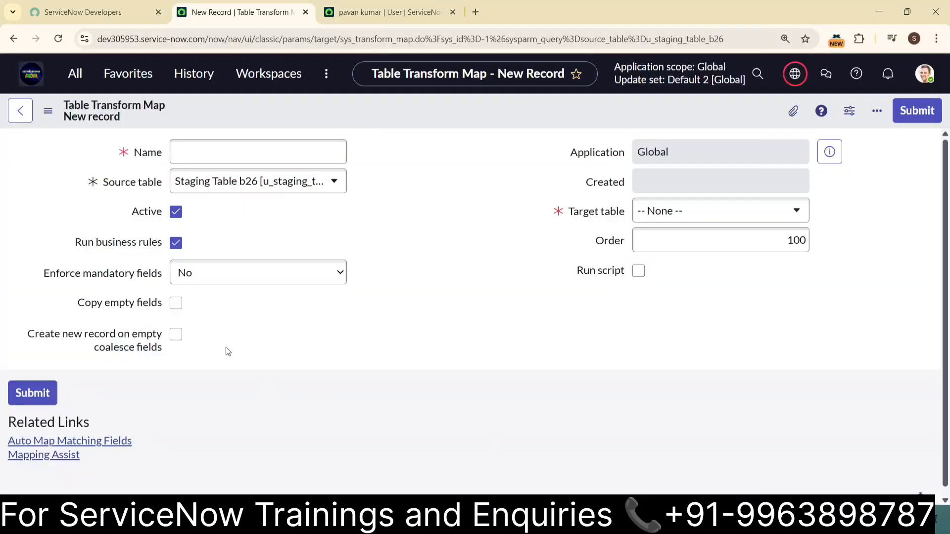
{"action": "left_click_drag", "start_coordinate": [76, 308], "coordinate": [163, 305]}
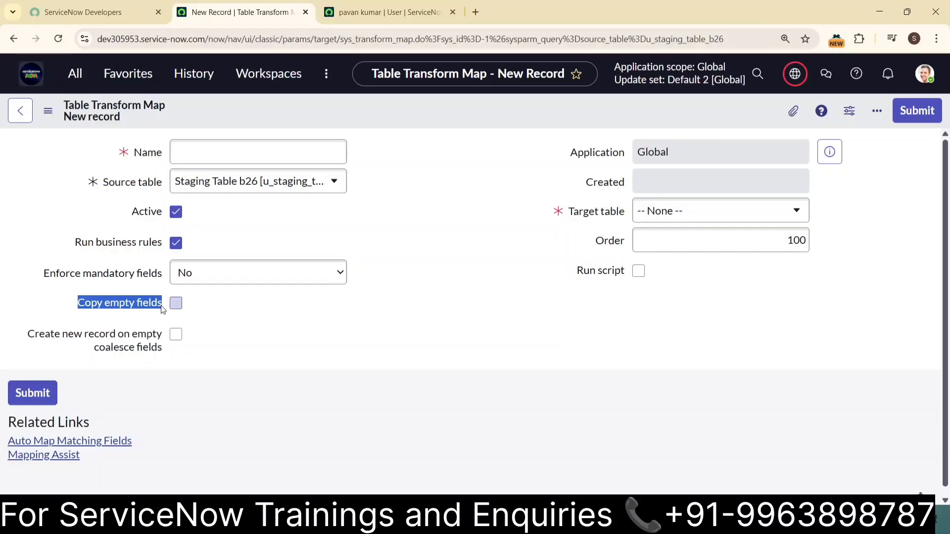
{"action": "left_click", "coordinate": [279, 372]}
{"action": "mouse_move", "coordinate": [144, 306]}
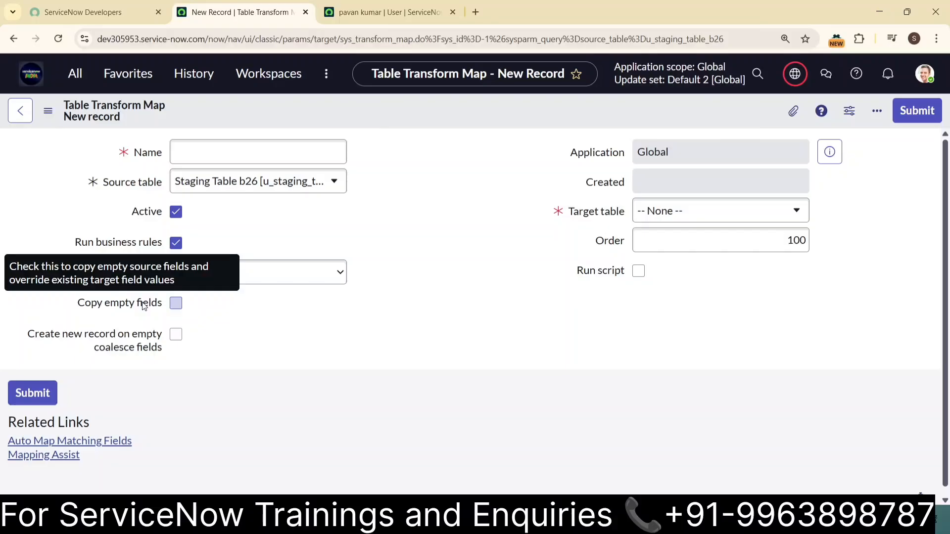
{"action": "left_click_drag", "start_coordinate": [77, 303], "coordinate": [166, 310]}
{"action": "key", "text": "ctrl+c"}
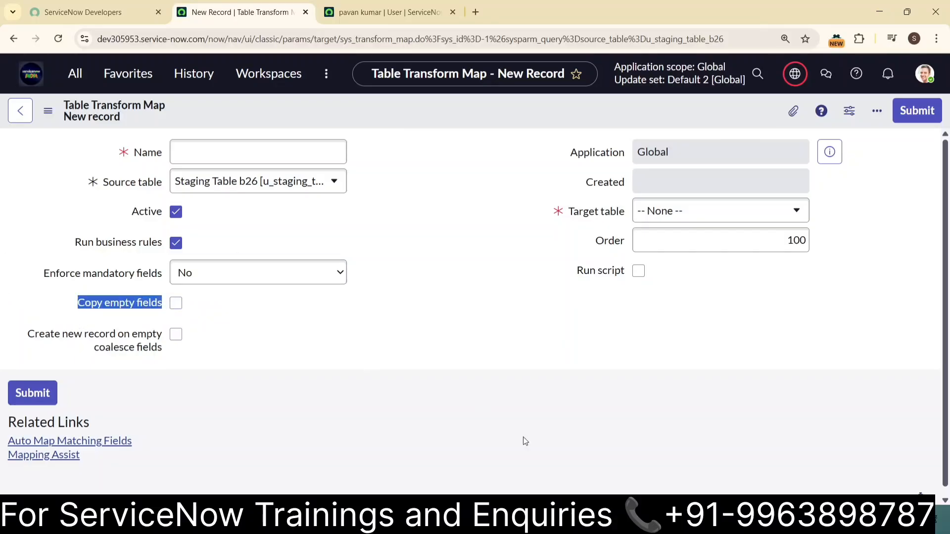
{"action": "key", "text": "alt+Tab"}
{"action": "type", "text": ">>"}
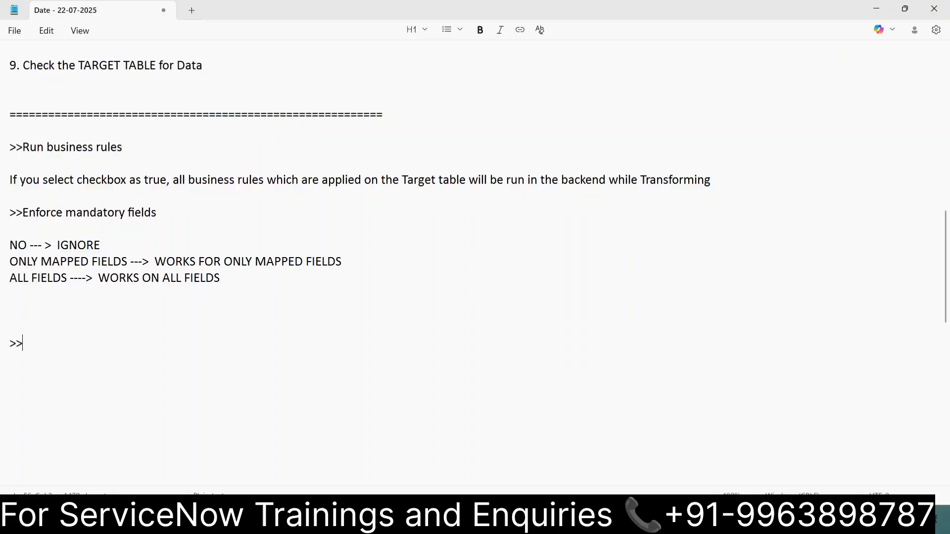
{"action": "key", "text": "ctrl+v"}
Add separate TRUE and FALSE lines under the ">>Copy empty fields" heading in the notes.
{"action": "type", "text": "TRUE /"}
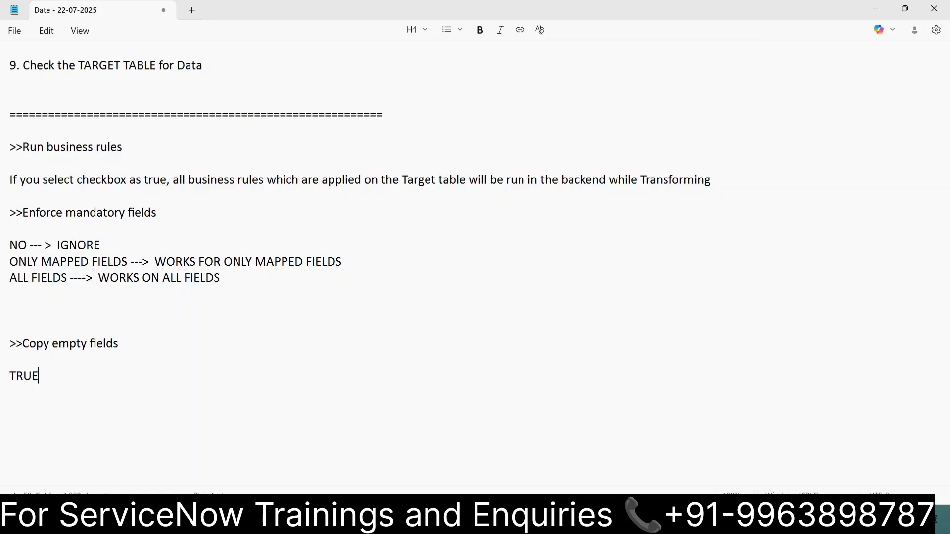
{"action": "key", "text": "BackSpace"}
{"action": "key", "text": "BackSpace"}
{"action": "key", "text": "Return"}
{"action": "type", "text": "FALSE"}
Describe the TRUE option of Copy empty fields as "--- copy the empty fields without data also".
{"action": "left_click", "coordinate": [92, 370]}
{"action": "type", "text": "---"}
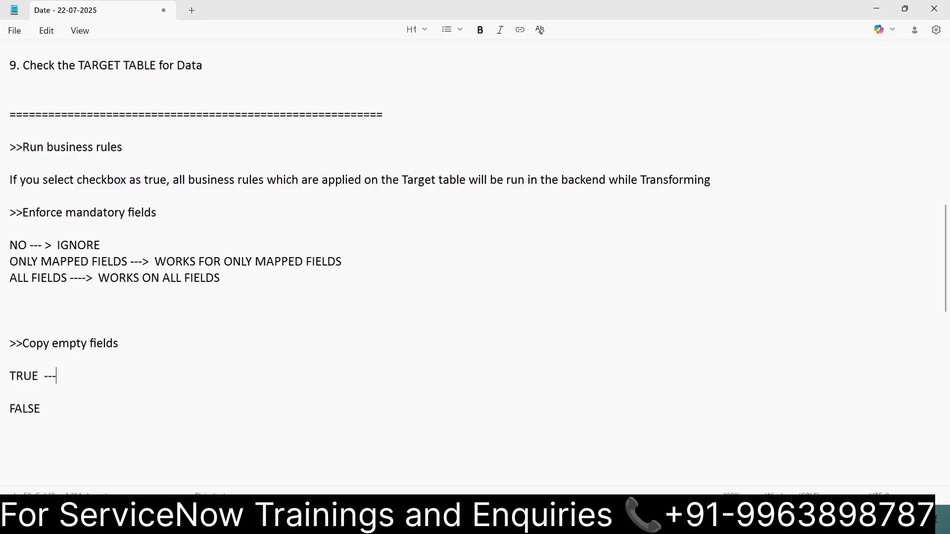
{"action": "type", "text": " copy the e"}
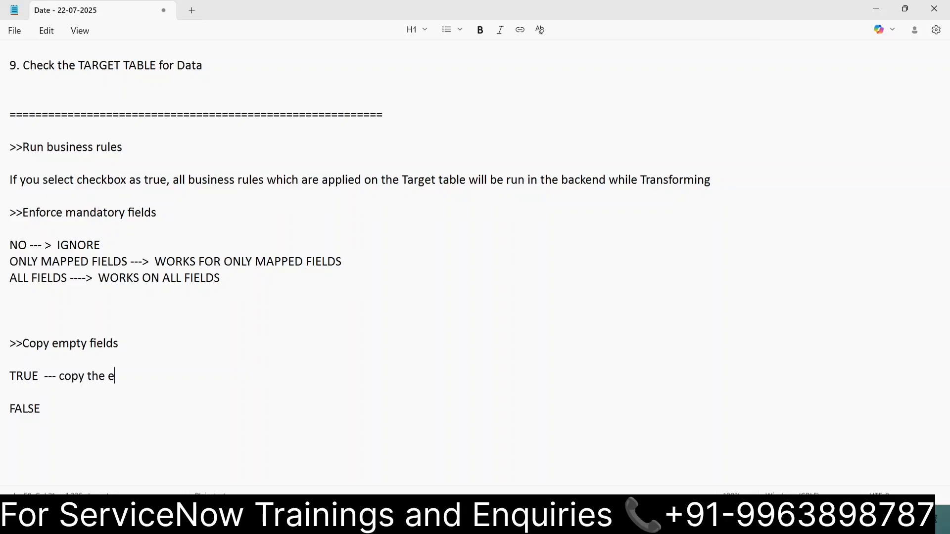
{"action": "type", "text": "mpty field"}
{"action": "key", "text": "BackSpace"}
{"action": "type", "text": "fields withou"}
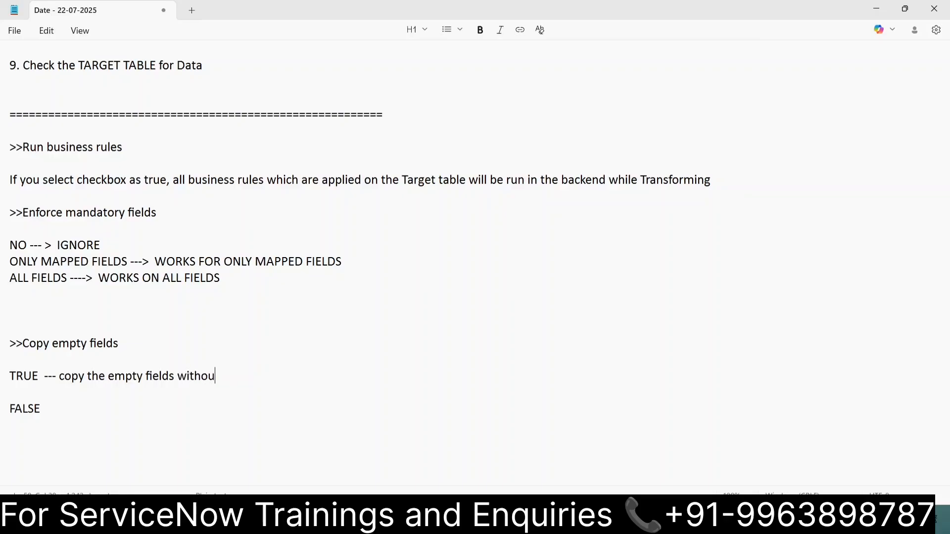
{"action": "type", "text": "t data also"}
Describe the FALSE option as "--- doesn't allow to copy the empty fields without data also", reusing the wording of the TRUE line.
{"action": "left_click", "coordinate": [63, 409]}
{"action": "type", "text": "--"}
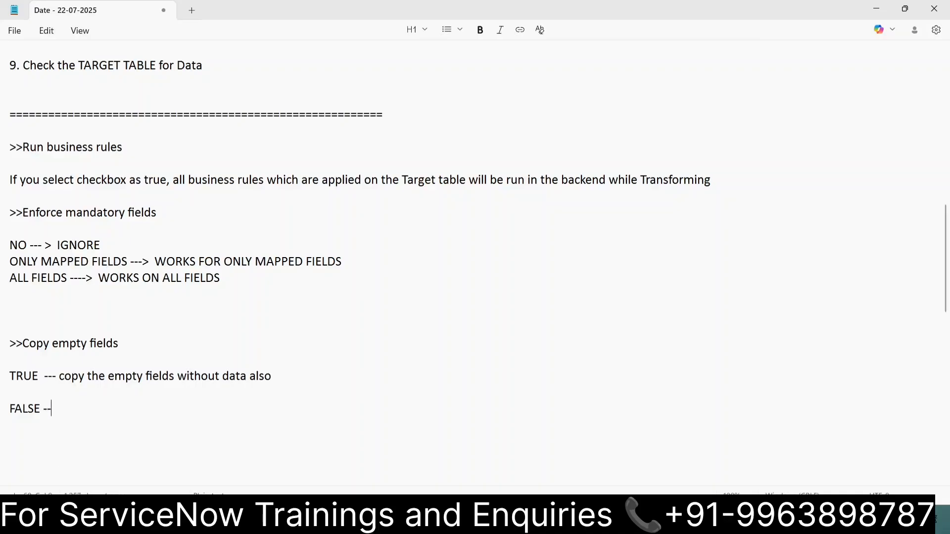
{"action": "type", "text": "- doesn't"}
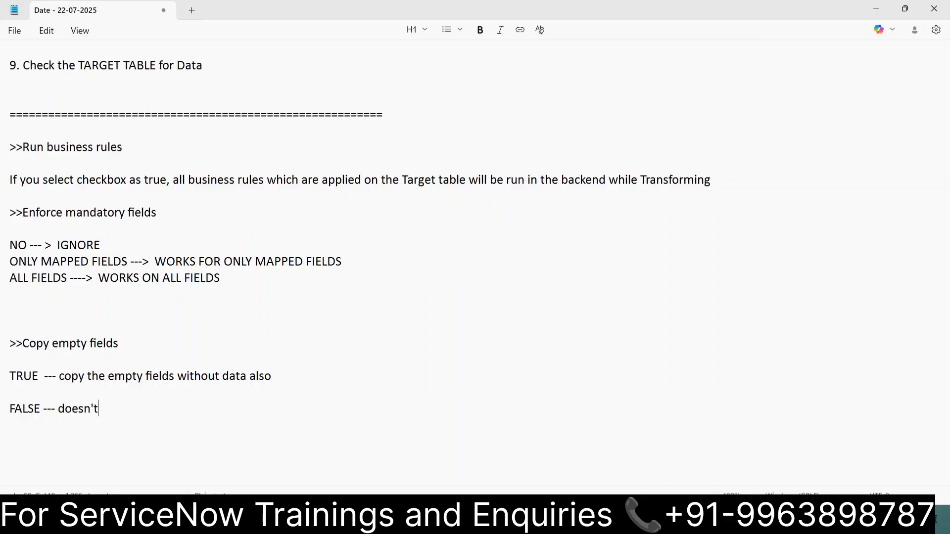
{"action": "type", "text": " a;"}
{"action": "key", "text": "BackSpace"}
{"action": "type", "text": "llow to"}
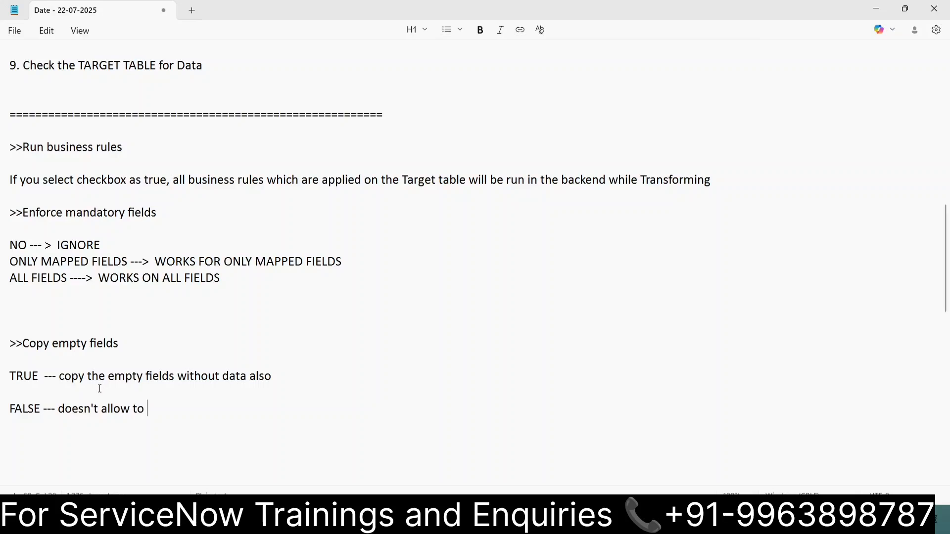
{"action": "left_click_drag", "start_coordinate": [59, 376], "coordinate": [275, 376]}
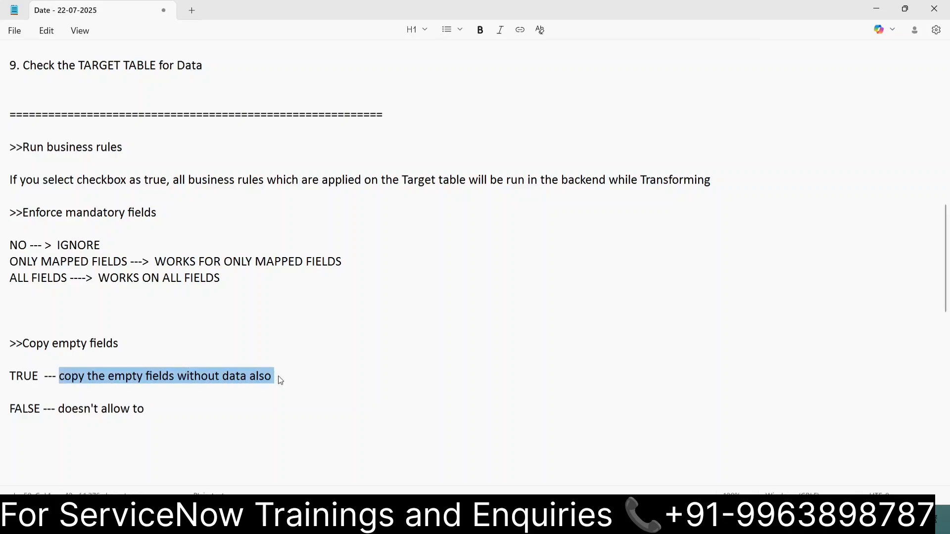
{"action": "key", "text": "ctrl+c"}
{"action": "left_click", "coordinate": [168, 412]}
{"action": "key", "text": "ctrl+v"}
{"action": "key", "text": "Return"}
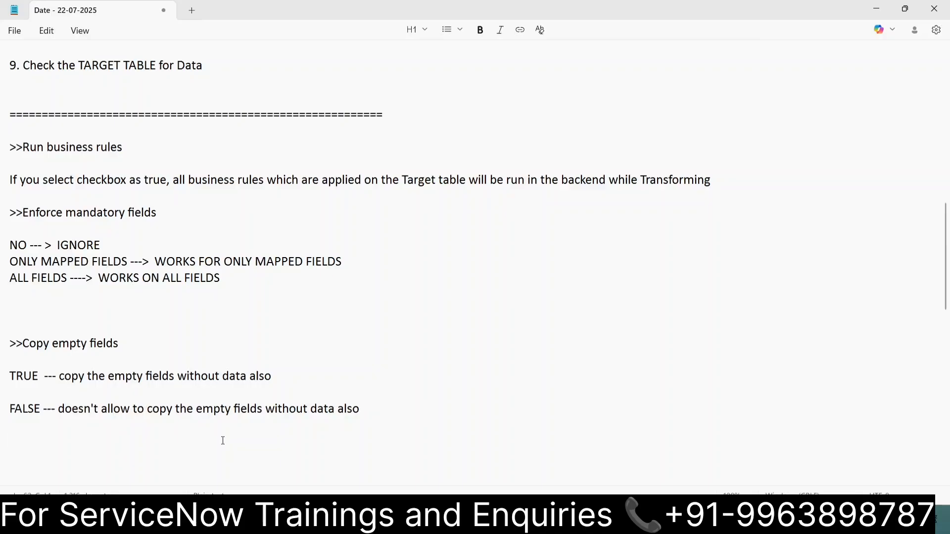
Copy the coalesce checkbox label from the transform map form into the notes as the heading ">>Create new record on empty coalesce fields".
{"action": "scroll", "coordinate": [223, 440], "scroll_direction": "down", "scroll_amount": 1}
{"action": "key", "text": "alt+Tab"}
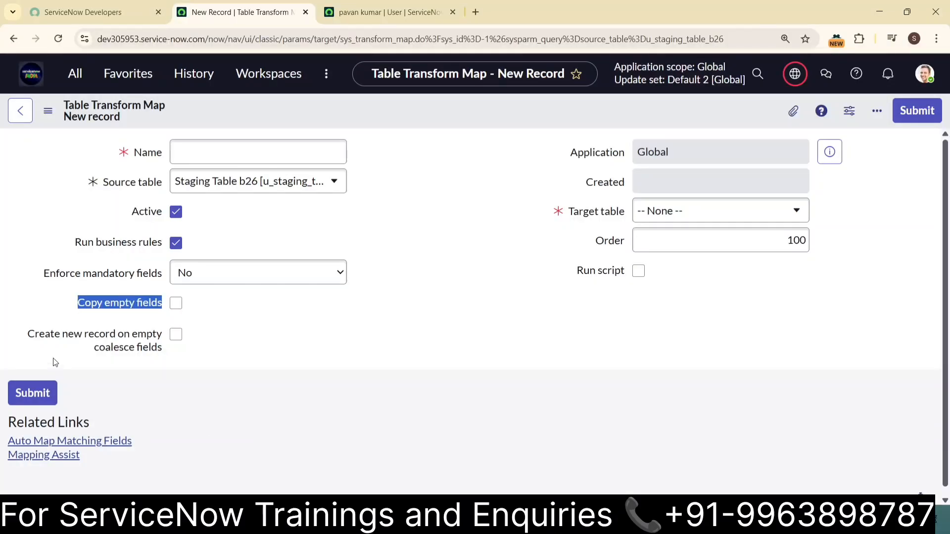
{"action": "left_click_drag", "start_coordinate": [28, 335], "coordinate": [165, 356]}
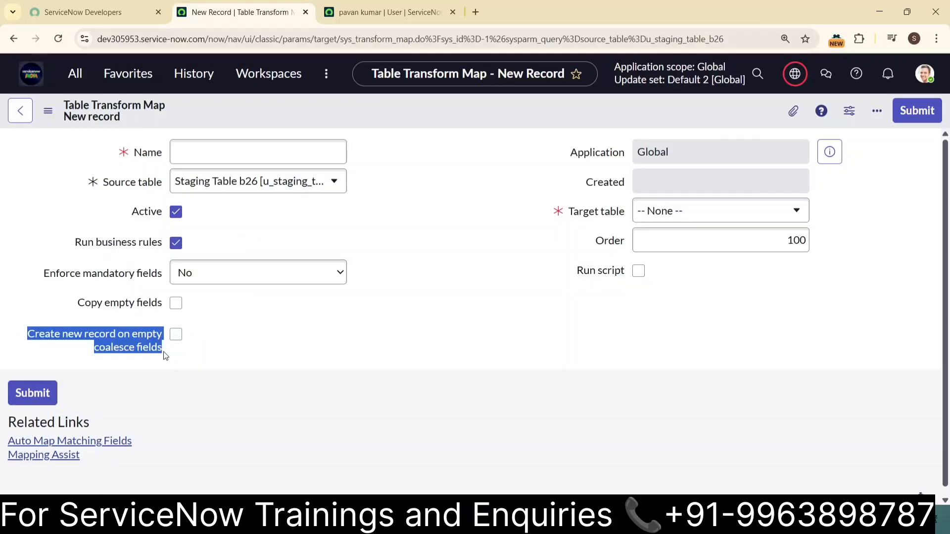
{"action": "key", "text": "alt+Tab"}
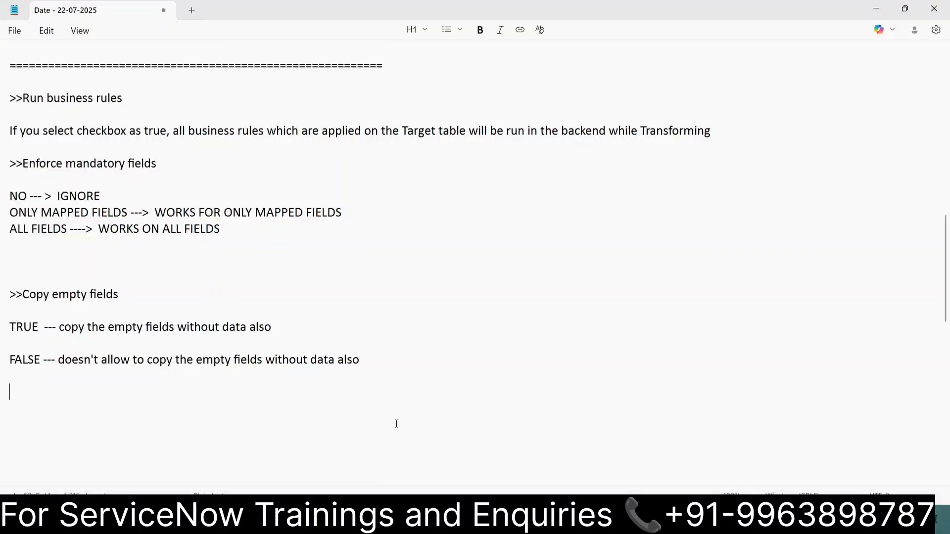
{"action": "key", "text": "ctrl+v"}
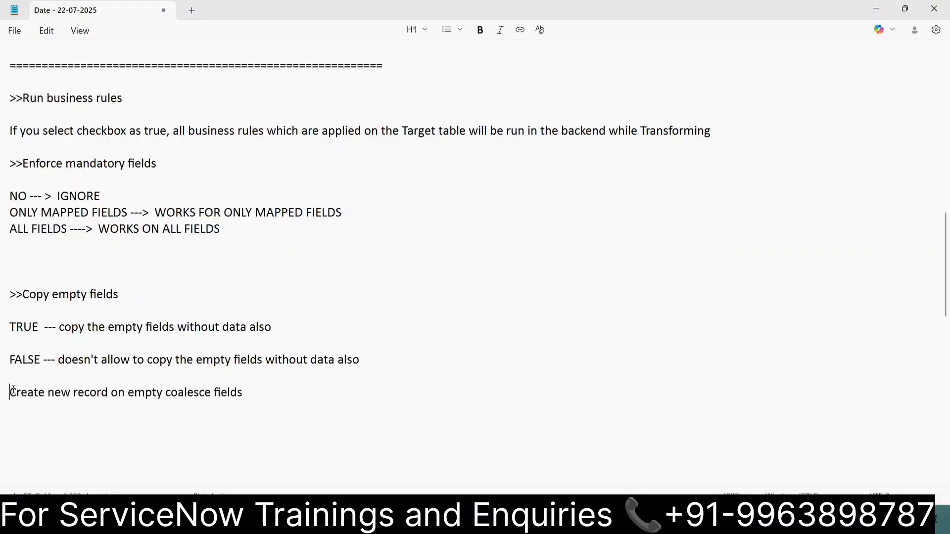
{"action": "type", "text": ">>"}
{"action": "key", "text": "End"}
{"action": "key", "text": "Return"}
{"action": "key", "text": "Return"}
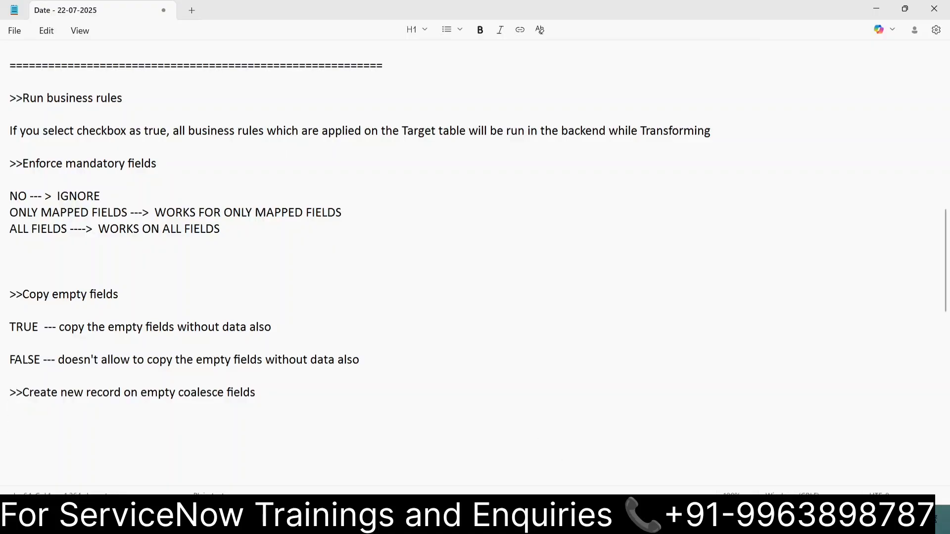
Add separate TRUE and FALSE lines under the ">>Create new record on empty coalesce fields" heading.
{"action": "key", "text": "alt+Tab"}
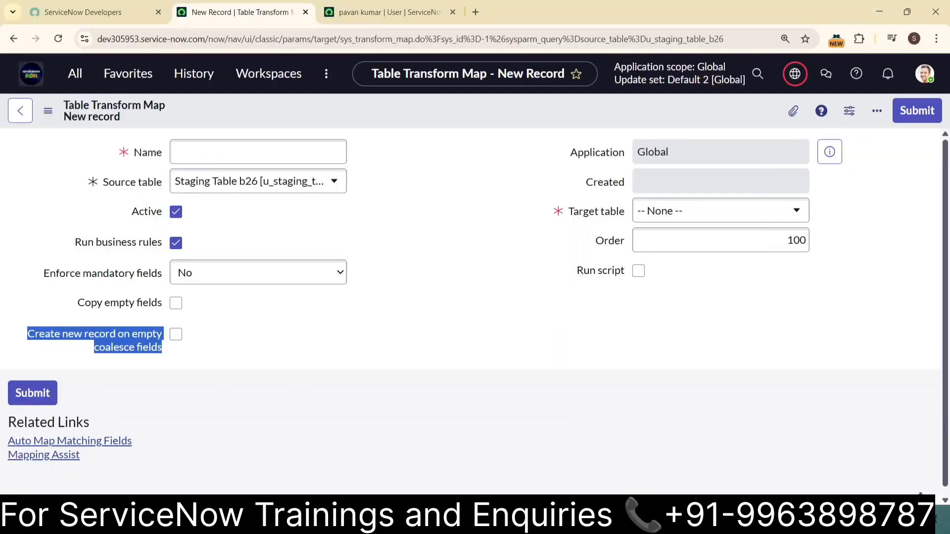
{"action": "key", "text": "alt+Tab"}
{"action": "type", "text": "TRUE"}
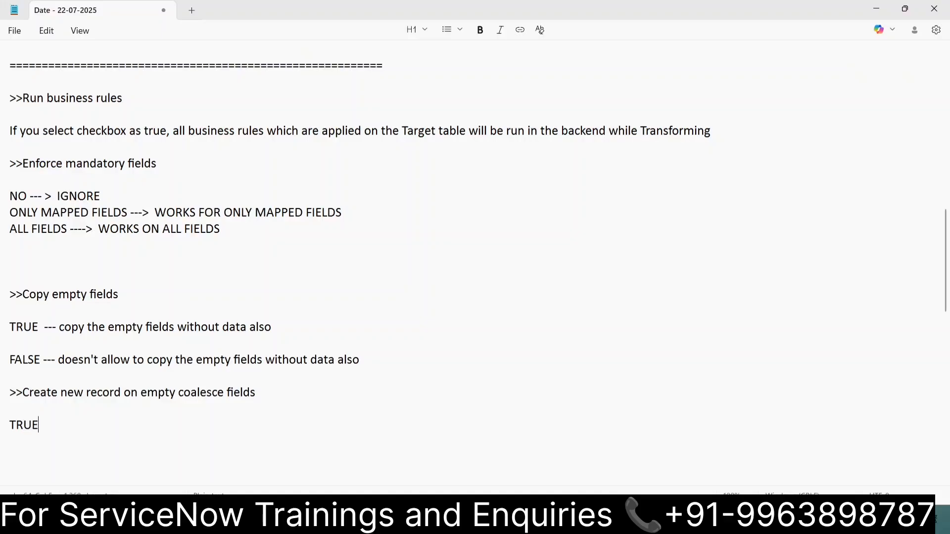
{"action": "key", "text": "Return"}
{"action": "key", "text": "Return"}
{"action": "type", "text": "FALSE"}
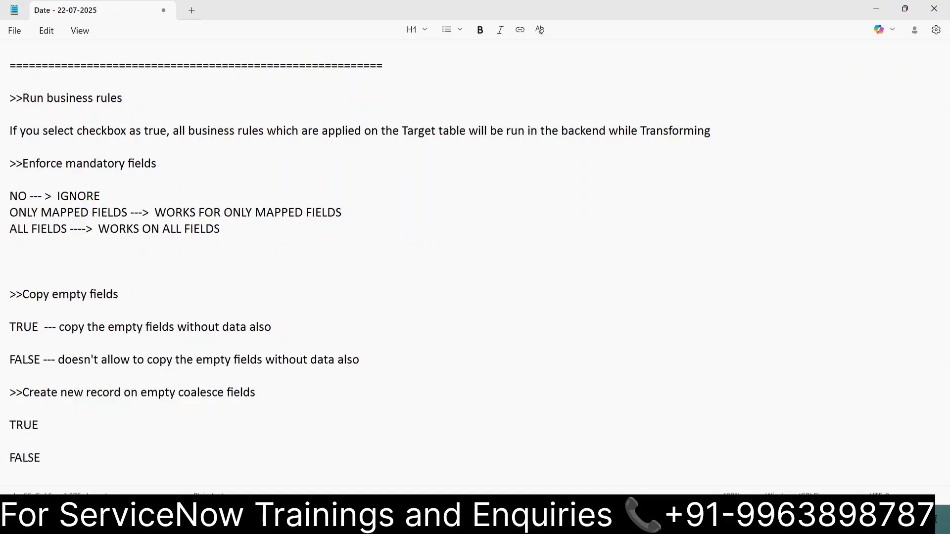
Describe the TRUE option of the coalesce setting as "---> It will create a NEW Record for empty coalesce fields".
{"action": "left_click", "coordinate": [88, 427]}
{"action": "type", "text": "--->>"}
{"action": "key", "text": "BackSpace"}
{"action": "type", "text": "It will crea"}
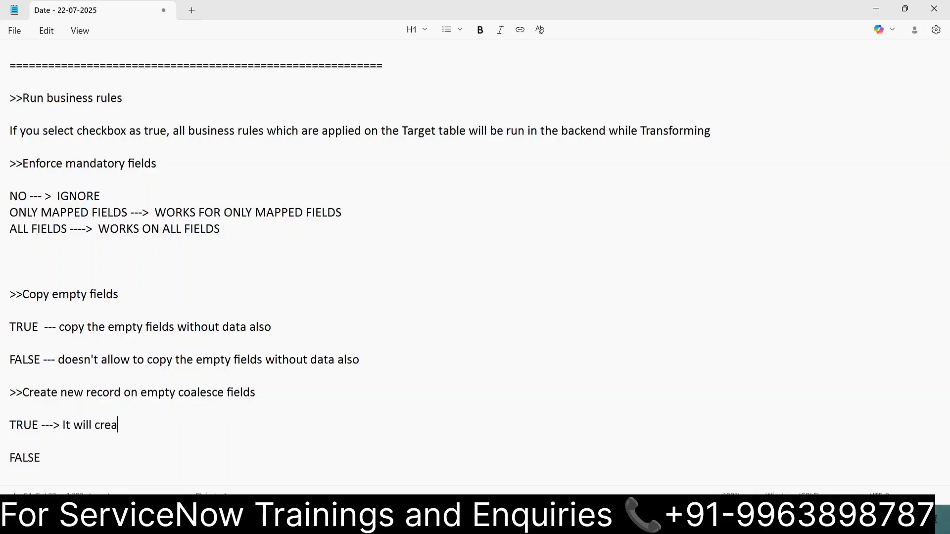
{"action": "type", "text": "te a NEW Record f"}
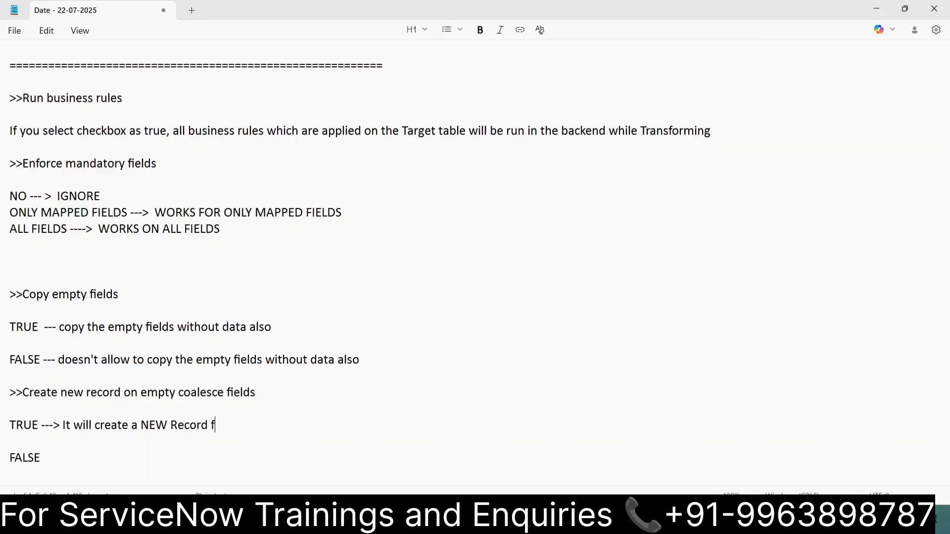
{"action": "type", "text": "or empty colease"}
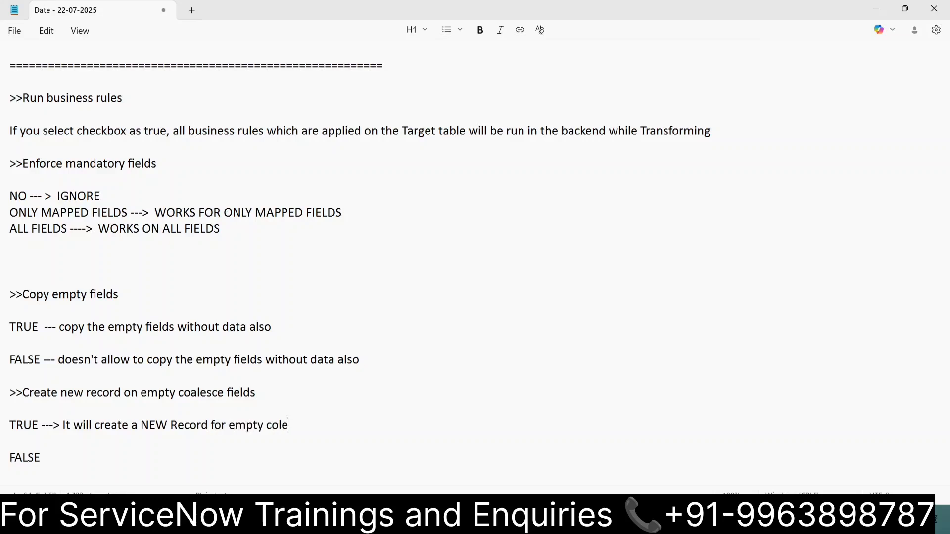
{"action": "key", "text": "BackSpace"}
{"action": "key", "text": "BackSpace"}
{"action": "key", "text": "BackSpace"}
{"action": "key", "text": "BackSpace"}
{"action": "key", "text": "BackSpace"}
{"action": "type", "text": "alesce fields"}
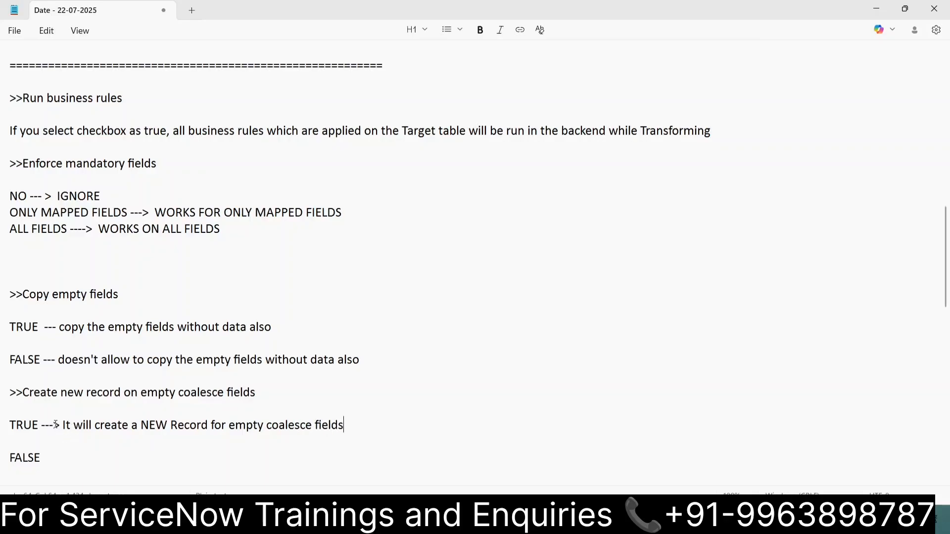
Copy the TRUE description to the FALSE line and reword it as "It will not allow you to create a NEW Record for empty coalesce fields".
{"action": "left_click_drag", "start_coordinate": [45, 424], "coordinate": [348, 432]}
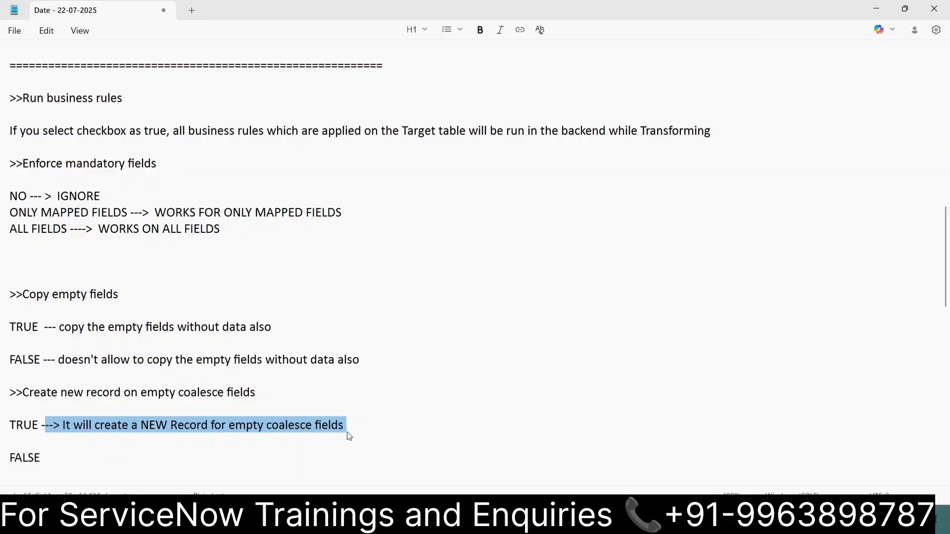
{"action": "key", "text": "ctrl+c"}
{"action": "left_click", "coordinate": [121, 458]}
{"action": "key", "text": "ctrl+v"}
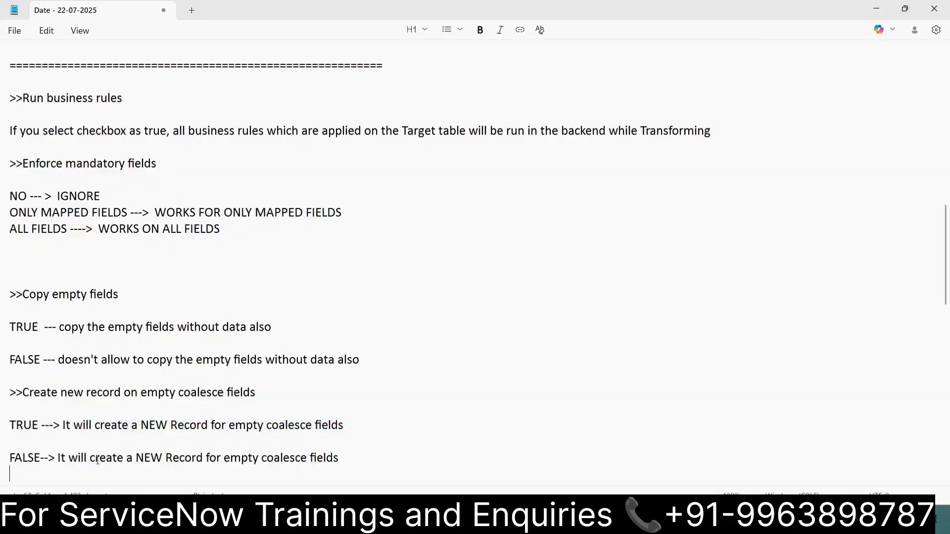
{"action": "left_click", "coordinate": [90, 458]}
{"action": "type", "text": "no"}
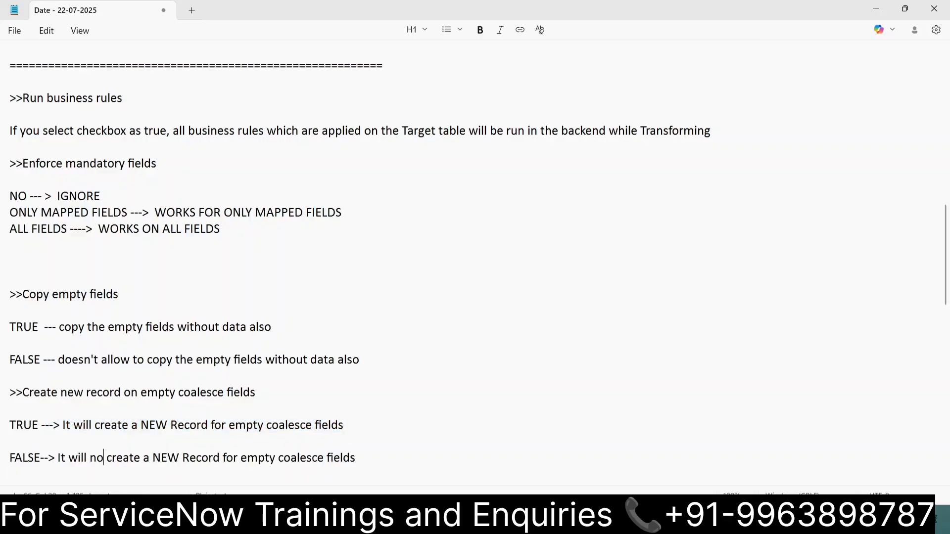
{"action": "type", "text": "t allow yo"}
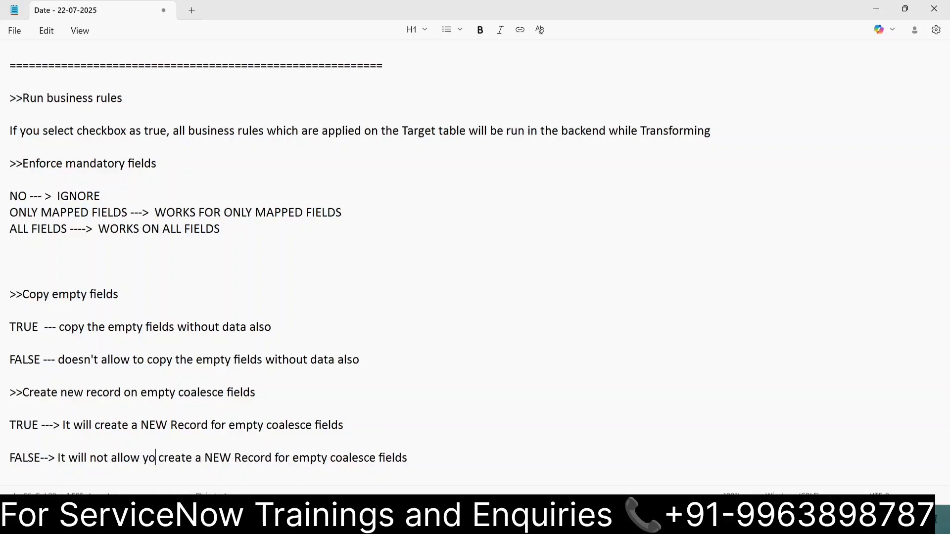
{"action": "type", "text": "u to"}
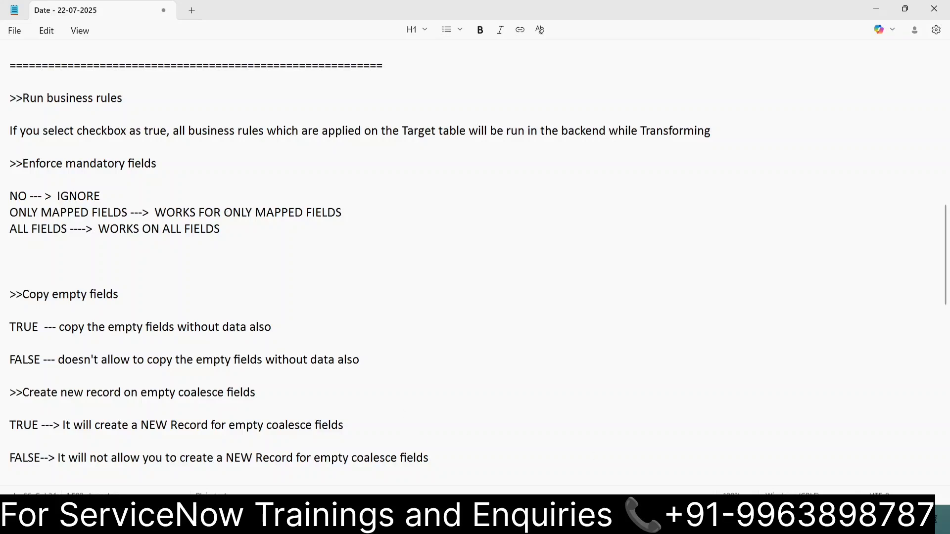
Copy the Run script label from the transform map form into the notes as the heading ">>Run script".
{"action": "key", "text": "alt+Tab"}
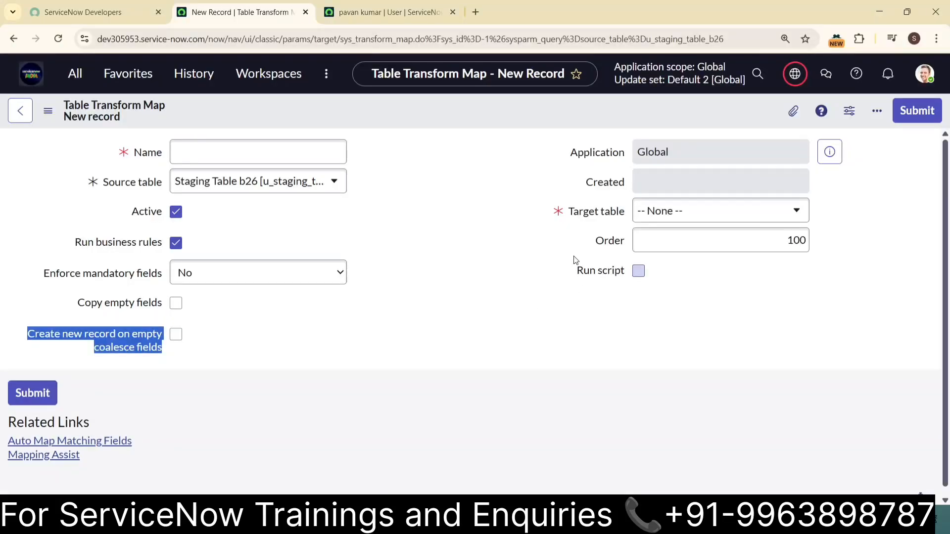
{"action": "left_click_drag", "start_coordinate": [573, 272], "coordinate": [625, 278]}
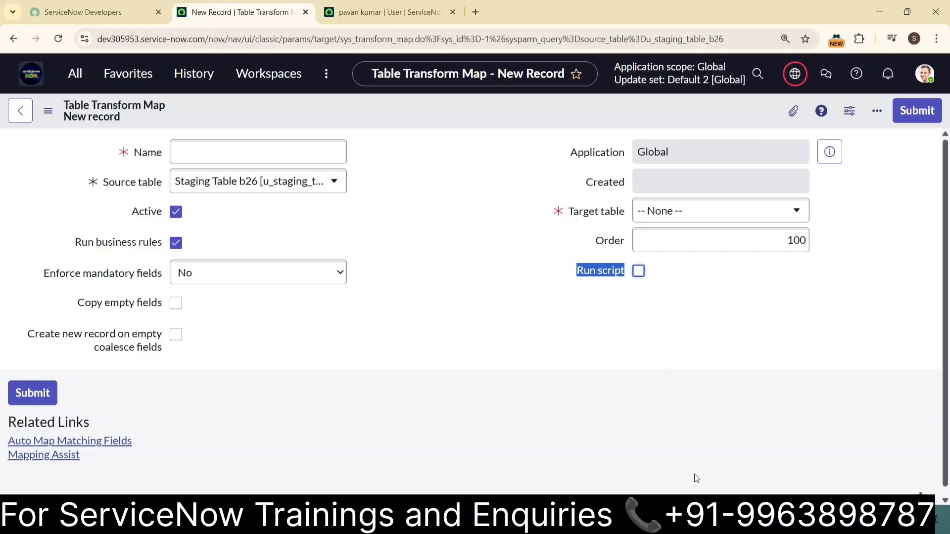
{"action": "key", "text": "alt+Tab"}
{"action": "scroll", "coordinate": [309, 344], "scroll_direction": "down", "scroll_amount": 3}
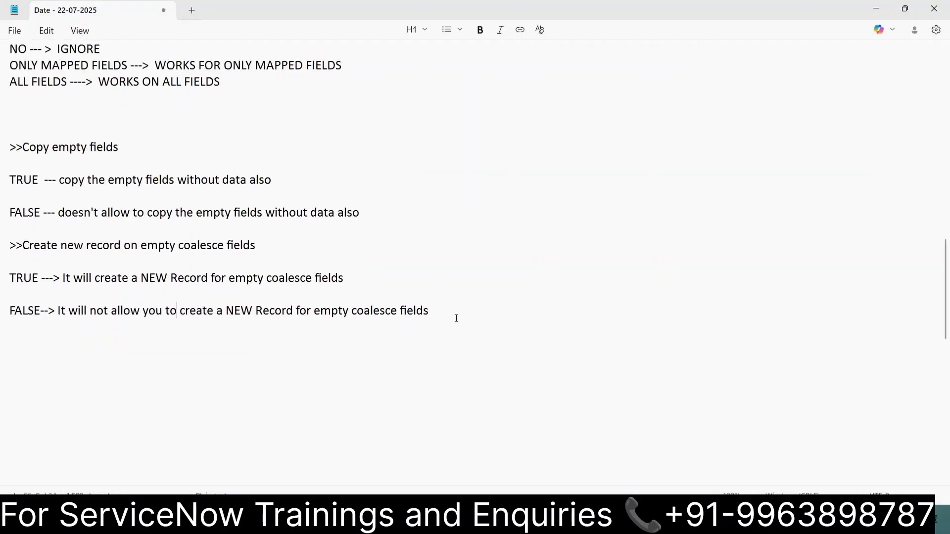
{"action": "key", "text": "Return"}
{"action": "key", "text": "Return"}
{"action": "type", "text": ">>Run script"}
{"action": "key", "text": "Return"}
{"action": "key", "text": "Return"}
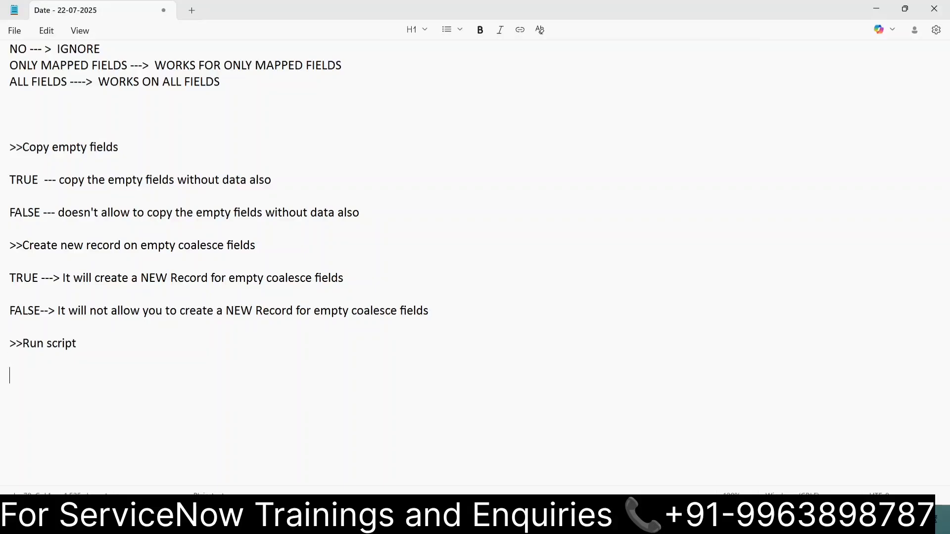
Describe the Run script option as "Allows you to write the script ( if applicable)".
{"action": "type", "text": "Allows you to "}
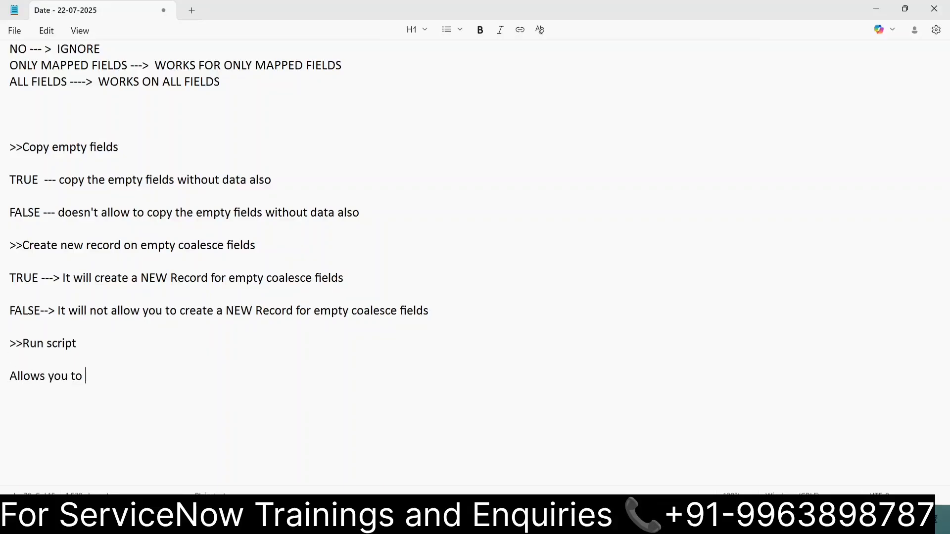
{"action": "type", "text": "write the script "}
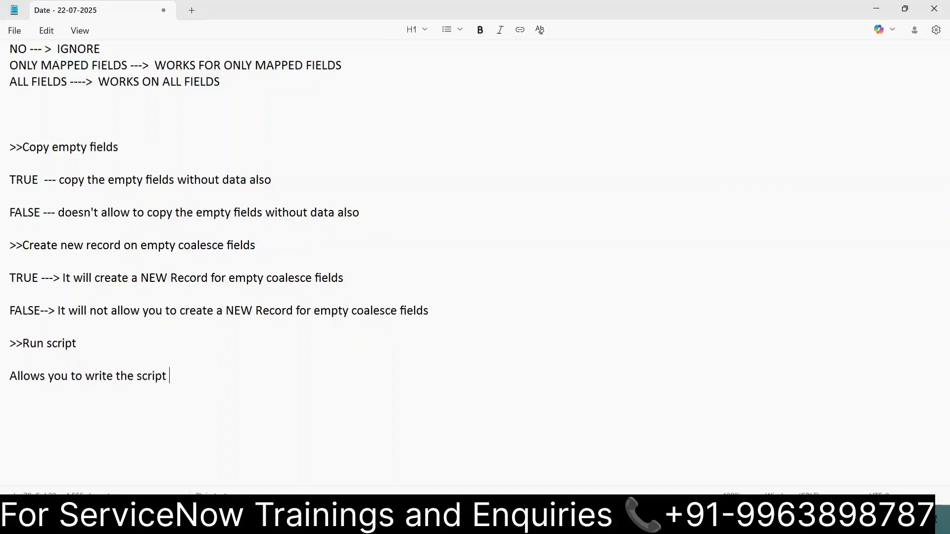
{"action": "type", "text": "( if"}
{"action": "type", "text": "applicable)"}
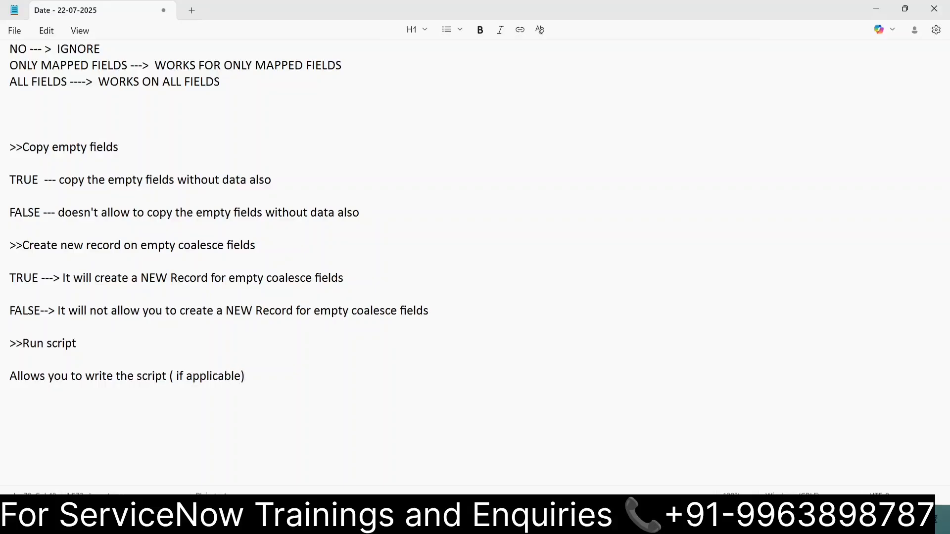
Add the heading "COALESCE FIELDS" below the Run script description in the notes.
{"action": "scroll", "coordinate": [451, 257], "scroll_direction": "down", "scroll_amount": 2}
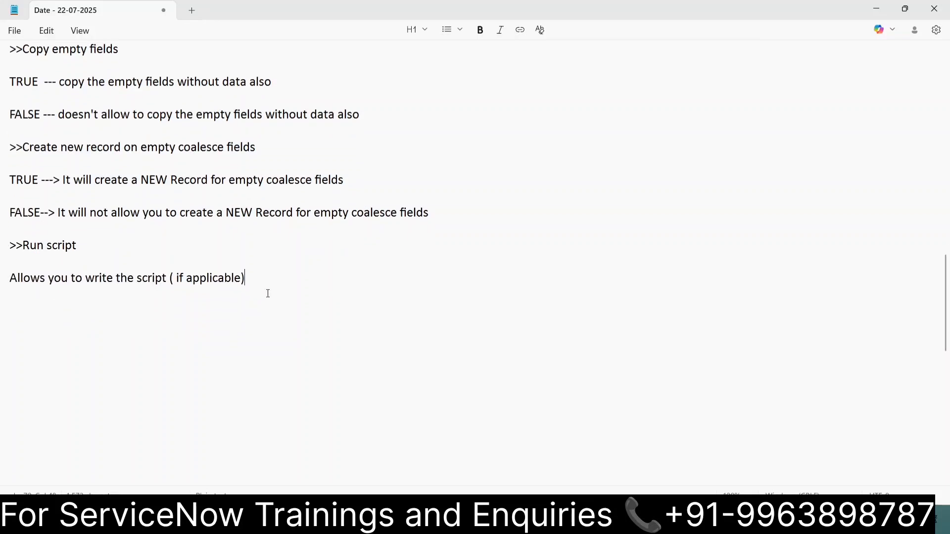
{"action": "key", "text": "Return"}
{"action": "key", "text": "Return"}
{"action": "type", "text": "C"}
{"action": "type", "text": "LA"}
{"action": "key", "text": "BackSpace"}
{"action": "key", "text": "BackSpace"}
{"action": "type", "text": "OL"}
{"action": "key", "text": "BackSpace"}
{"action": "type", "text": "A"}
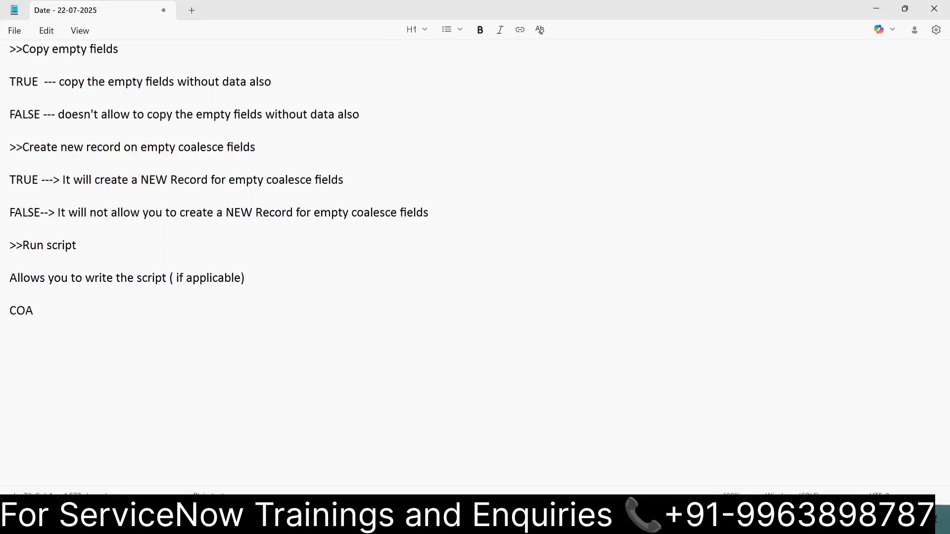
{"action": "type", "text": "LECS"}
{"action": "key", "text": "BackSpace"}
{"action": "key", "text": "BackSpace"}
{"action": "type", "text": "SCE FIELDS"}
{"action": "key", "text": "Return"}
Write the first coalesce point as "1. Makes a column as Primary Key" under the COALESCE FIELDS heading.
{"action": "type", "text": ">>"}
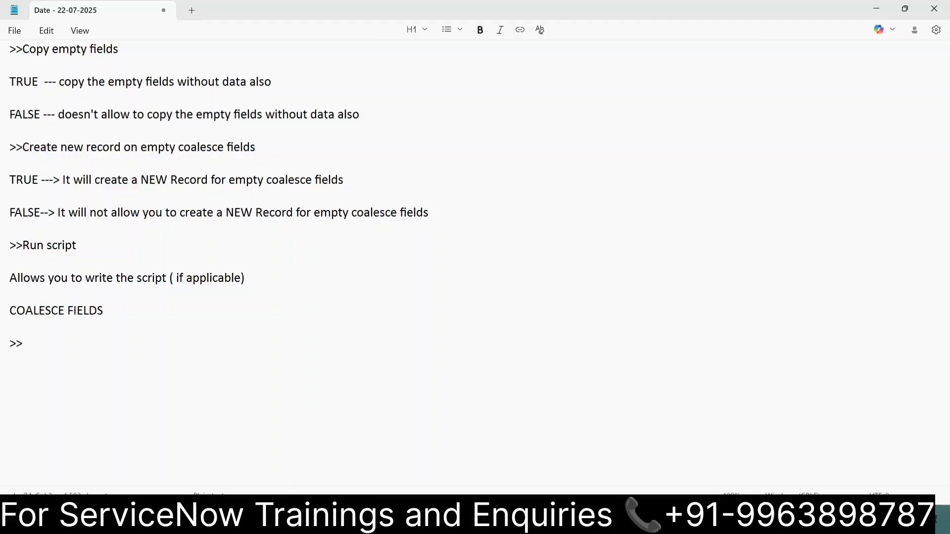
{"action": "key", "text": "BackSpace"}
{"action": "key", "text": "BackSpace"}
{"action": "type", "text": "1. MAkes a c"}
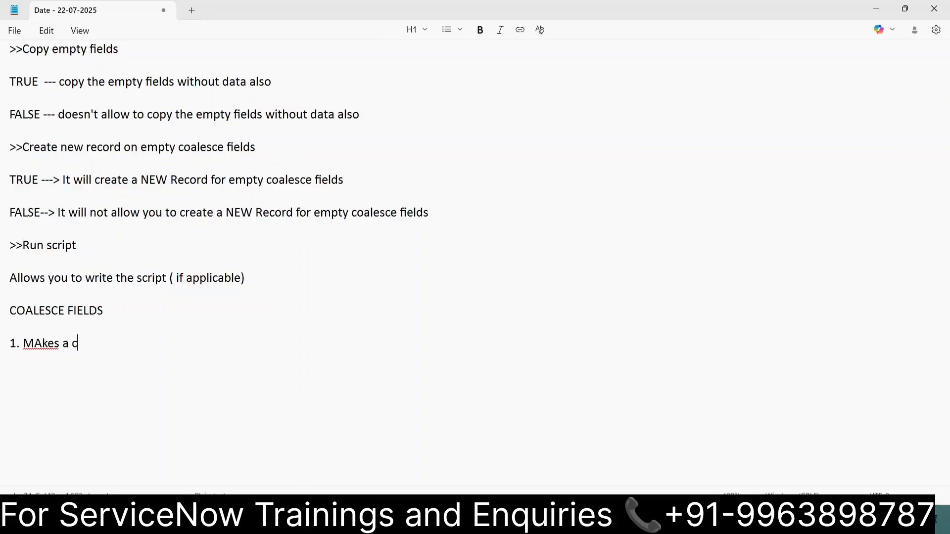
{"action": "type", "text": "olumn as Prim"}
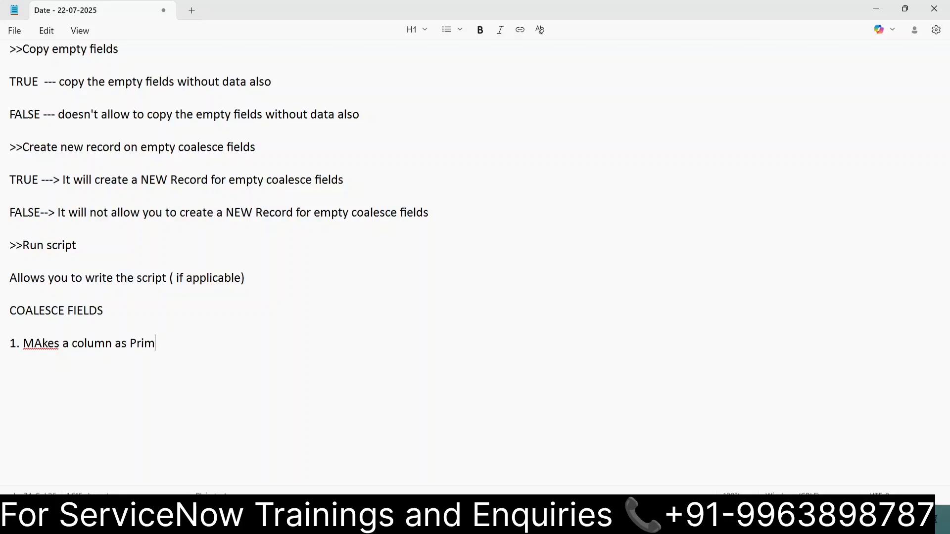
{"action": "type", "text": "ary Key"}
{"action": "left_click", "coordinate": [60, 341]}
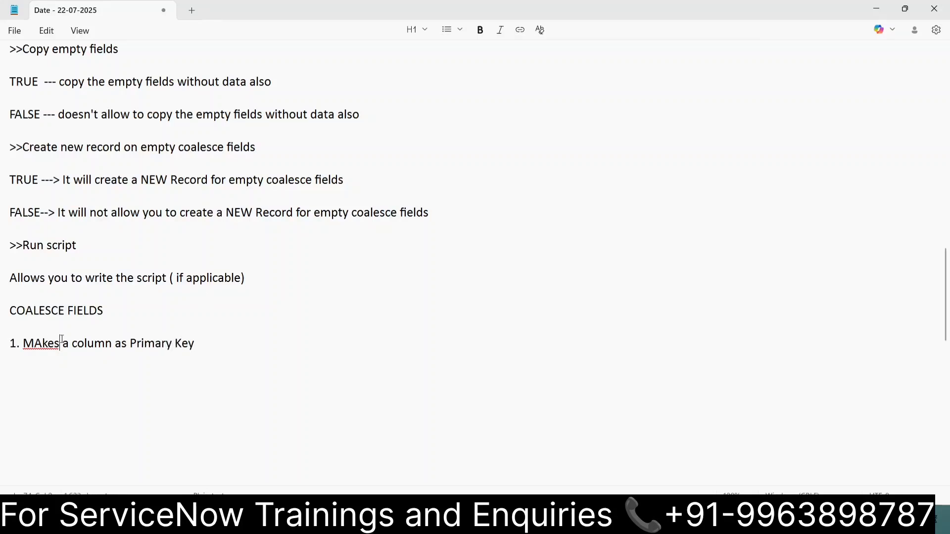
{"action": "key", "text": "BackSpace"}
{"action": "key", "text": "BackSpace"}
{"action": "key", "text": "BackSpace"}
{"action": "key", "text": "BackSpace"}
{"action": "type", "text": "akes"}
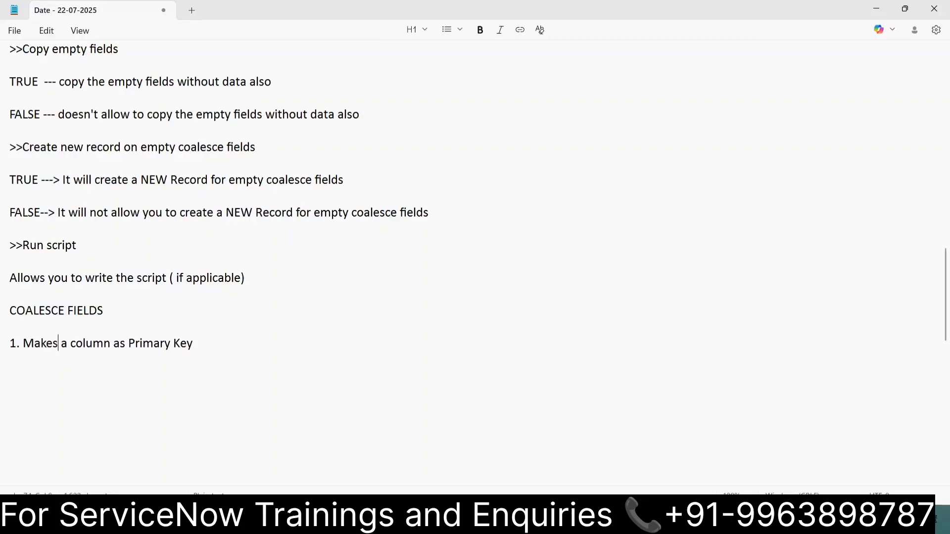
Add the second coalesce point as "2. Restrict the Duplicate records insertion".
{"action": "left_click", "coordinate": [205, 346]}
{"action": "key", "text": "Return"}
{"action": "type", "text": "2. Resr"}
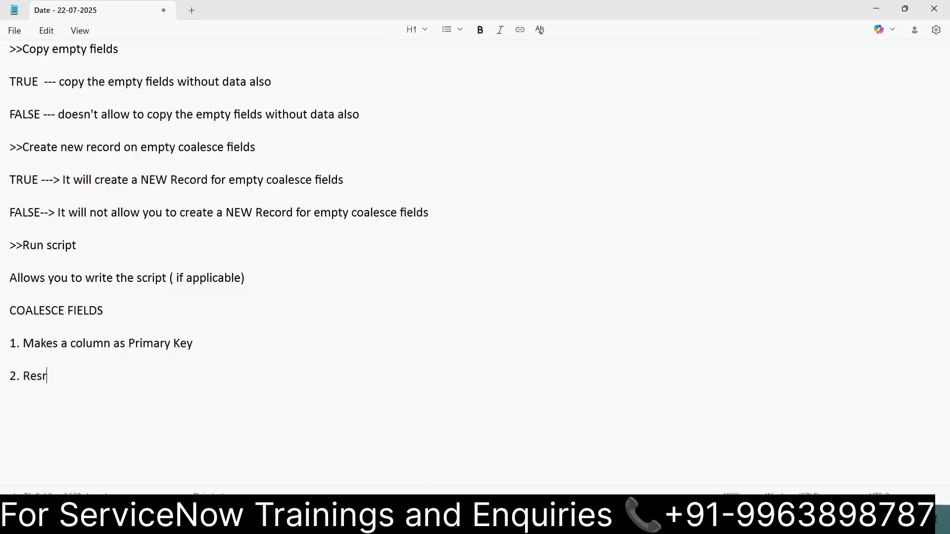
{"action": "type", "text": "rc"}
{"action": "key", "text": "BackSpace"}
{"action": "type", "text": "ict hr"}
{"action": "key", "text": "BackSpace"}
{"action": "key", "text": "BackSpace"}
{"action": "type", "text": "the Dup"}
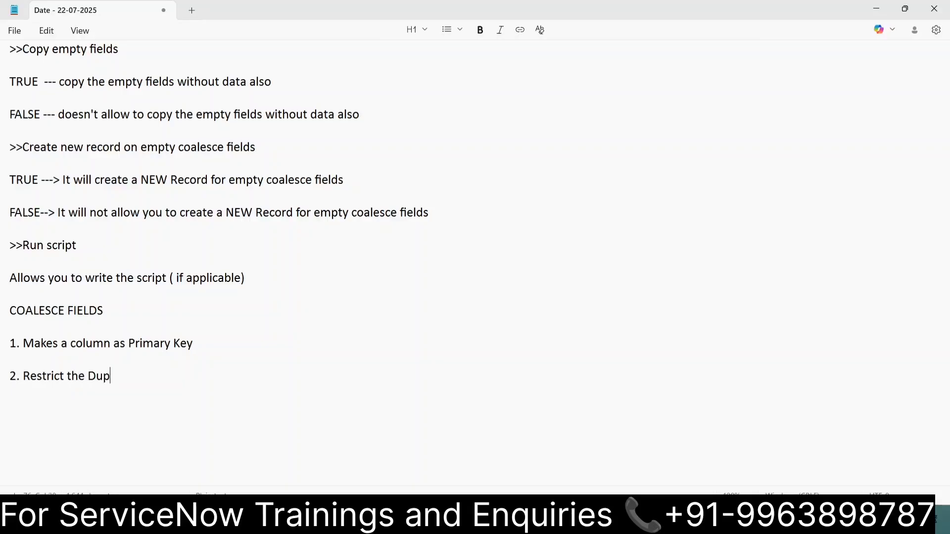
{"action": "type", "text": "licate records inser"}
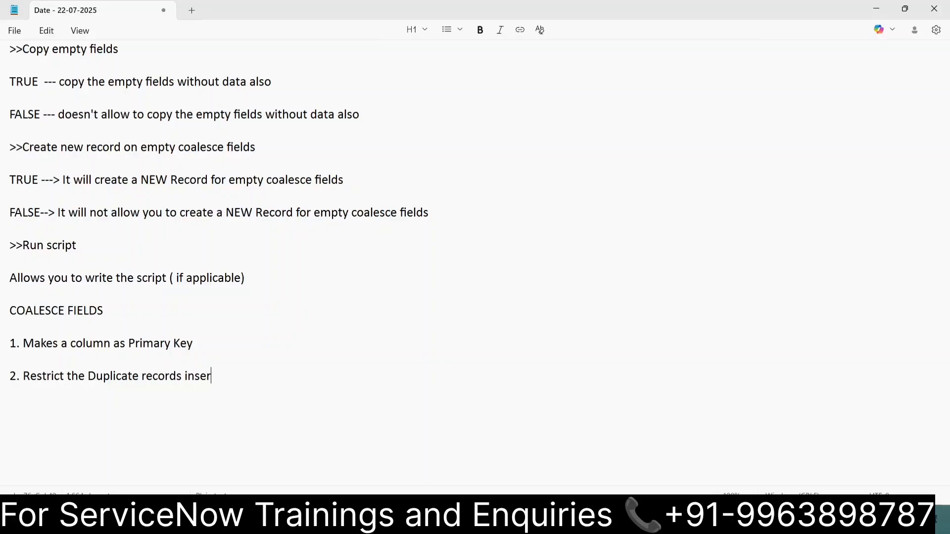
{"action": "type", "text": "tion"}
Add the third coalesce point as "3.You can set COALESCE as TRUE for multiple fields".
{"action": "key", "text": "Return"}
{"action": "key", "text": "Return"}
{"action": "type", "text": "3.You can se"}
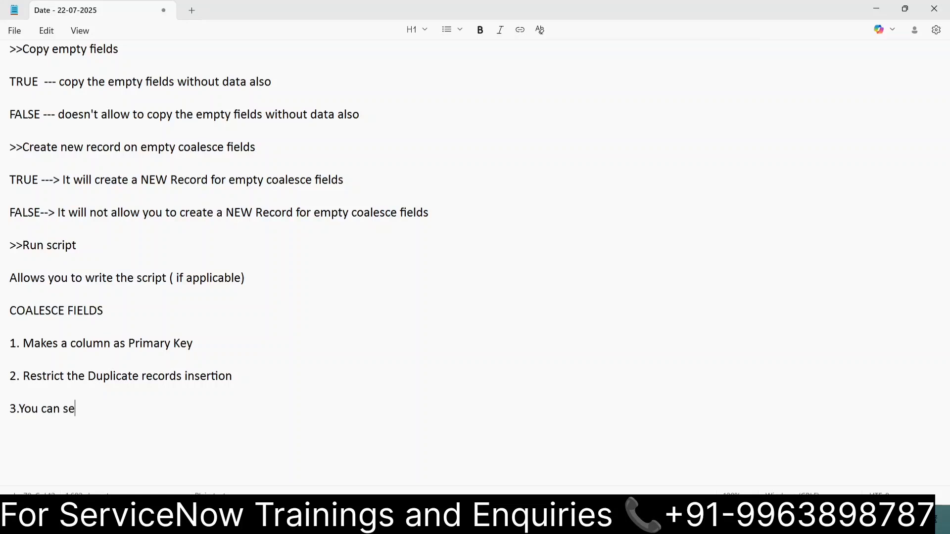
{"action": "type", "text": "t COALESCE as TRUE "}
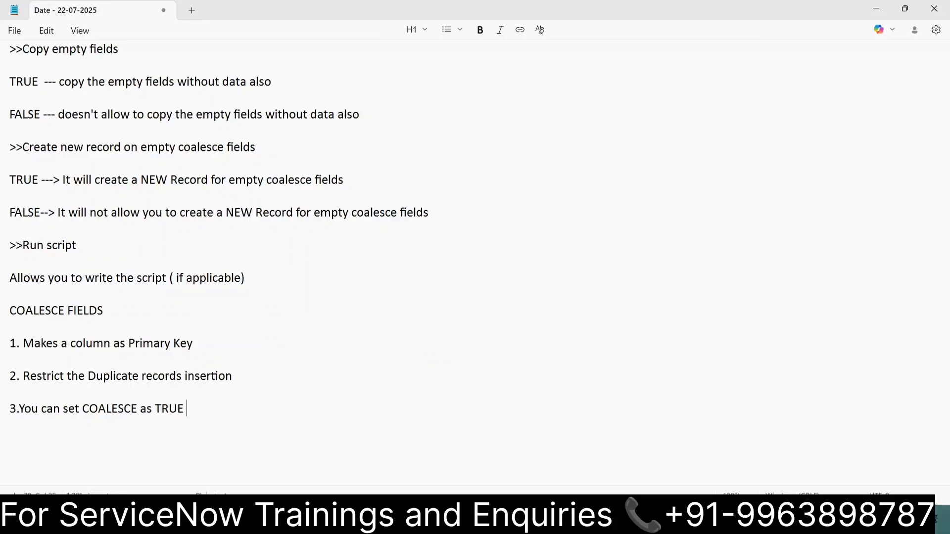
{"action": "type", "text": "for multiple fiel"}
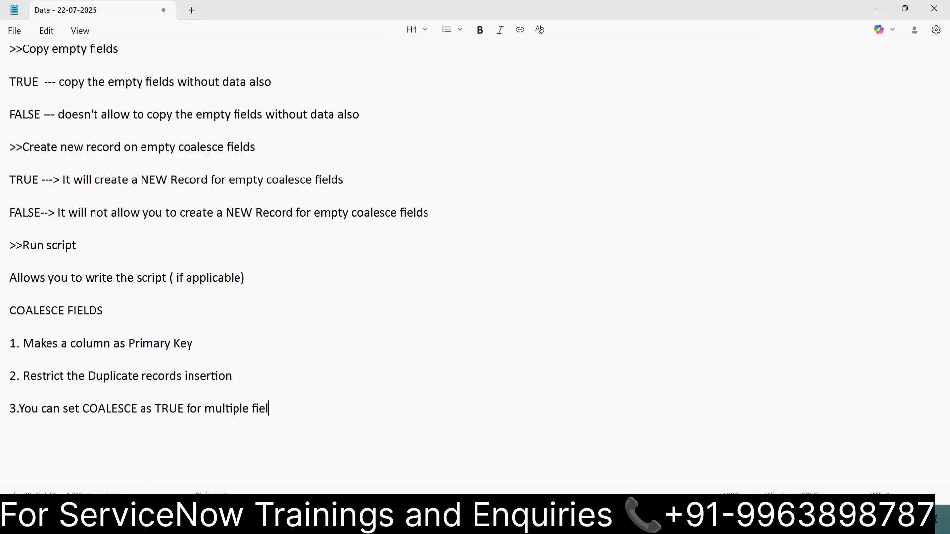
{"action": "type", "text": "ds ,  ( it should sa"}
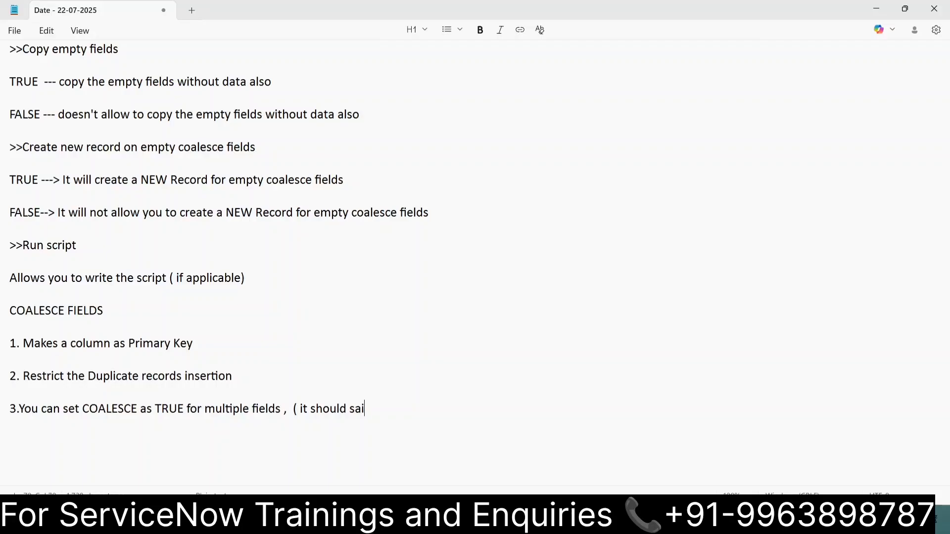
{"action": "type", "text": "tisfy all the fields "}
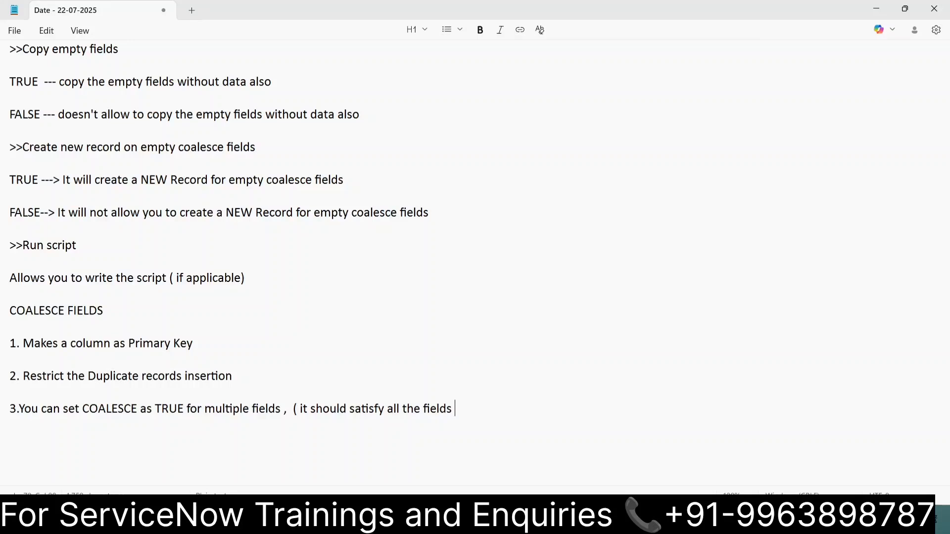
{"action": "type", "text": "which are mentioned as t"}
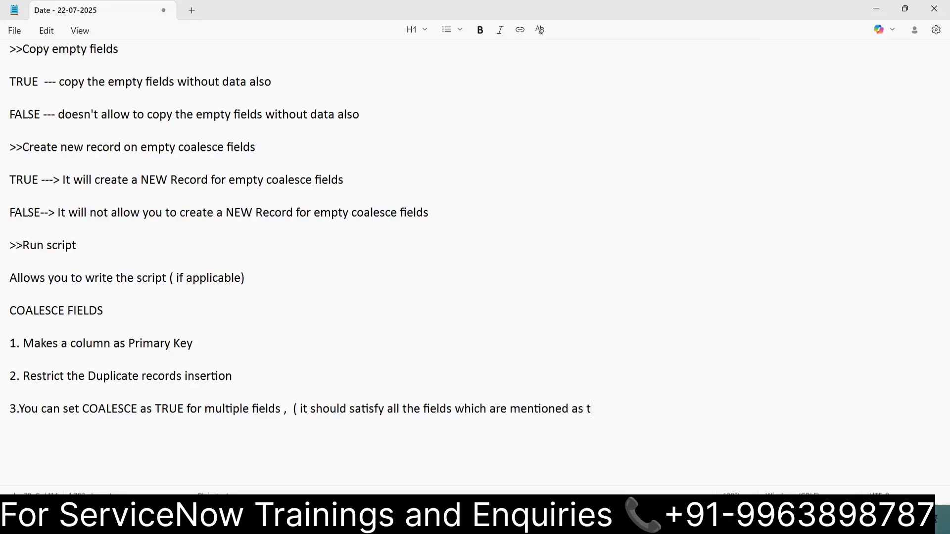
{"action": "type", "text": "rue for execution"}
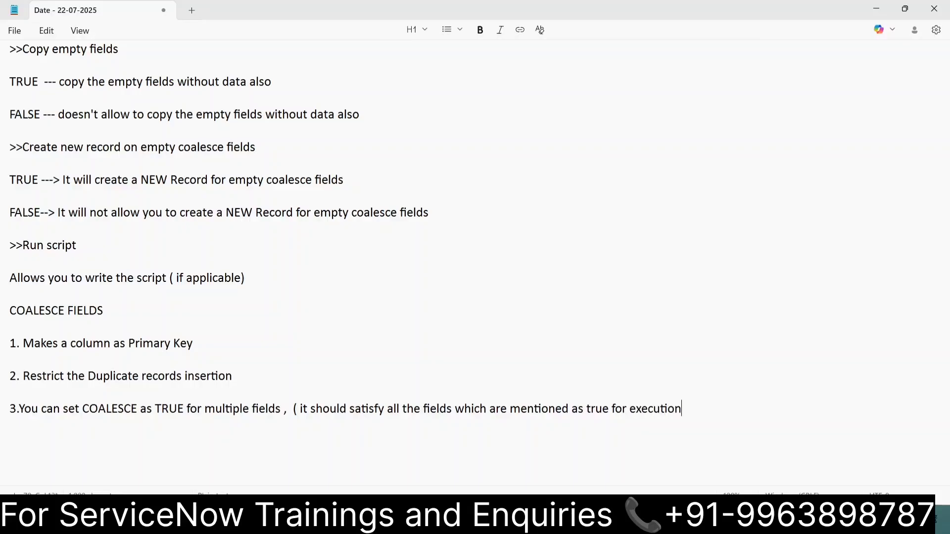
{"action": "type", "text": ")"}
Add the fourth coalesce point as "4. by default COALESCE is case sensitive", reusing the heading's word COALESCE and correcting the spelling of "sensitive".
{"action": "key", "text": "Return"}
{"action": "type", "text": "4. by default"}
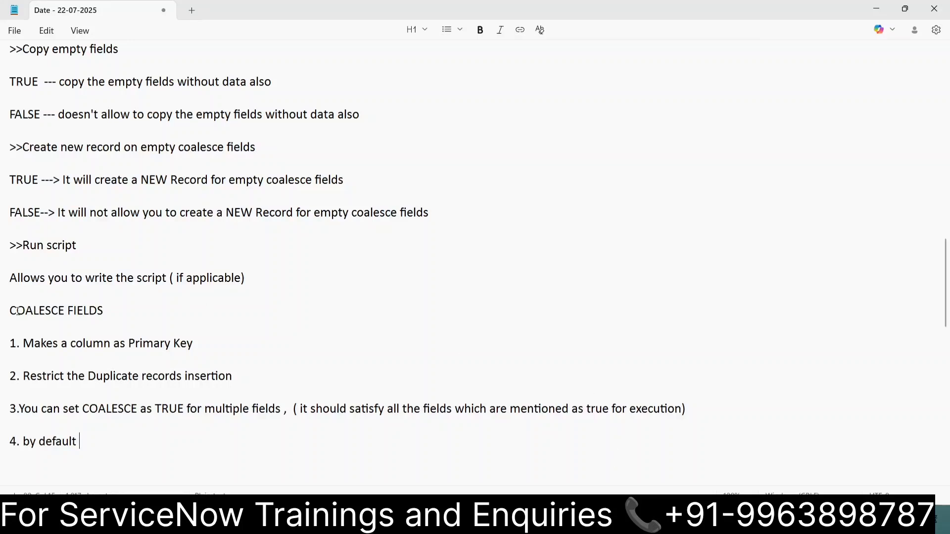
{"action": "left_click_drag", "start_coordinate": [10, 311], "coordinate": [117, 312]}
{"action": "key", "text": "ctrl+c"}
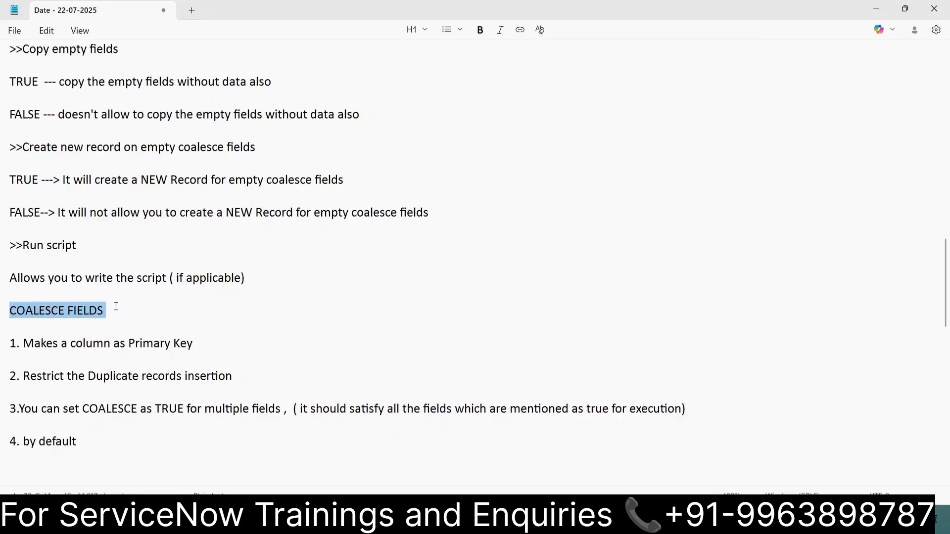
{"action": "left_click", "coordinate": [112, 442]}
{"action": "key", "text": "ctrl+v"}
{"action": "key", "text": "BackSpace"}
{"action": "key", "text": "BackSpace"}
{"action": "key", "text": "BackSpace"}
{"action": "key", "text": "BackSpace"}
{"action": "key", "text": "BackSpace"}
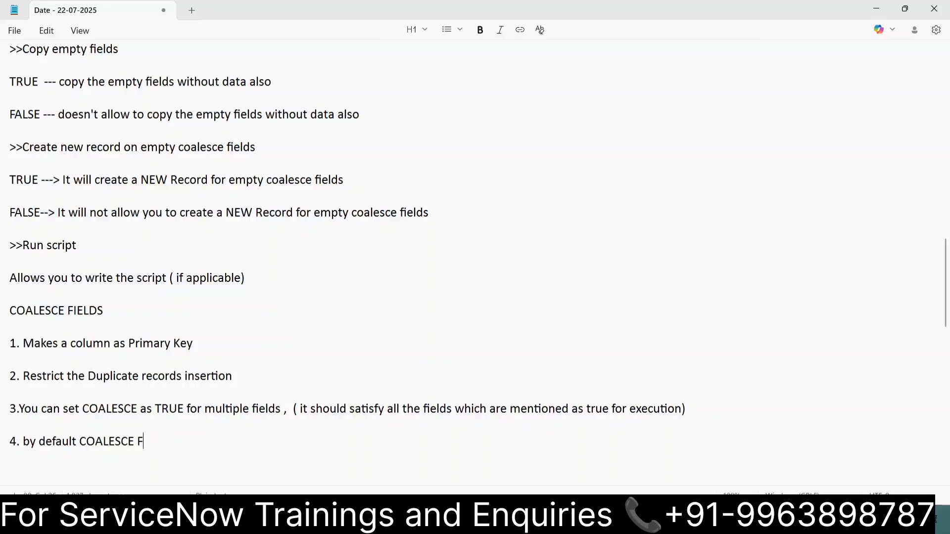
{"action": "key", "text": "BackSpace"}
{"action": "type", "text": "is case s"}
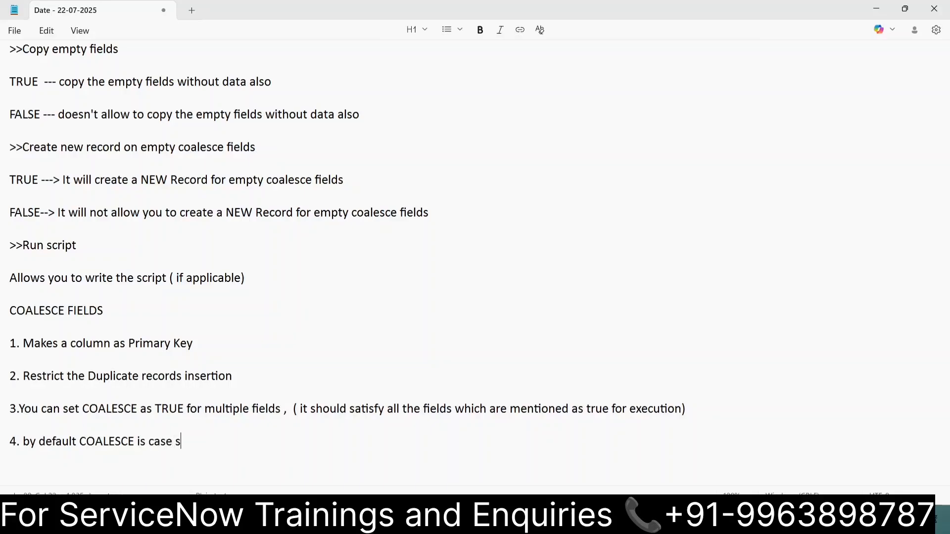
{"action": "type", "text": "ensistive"}
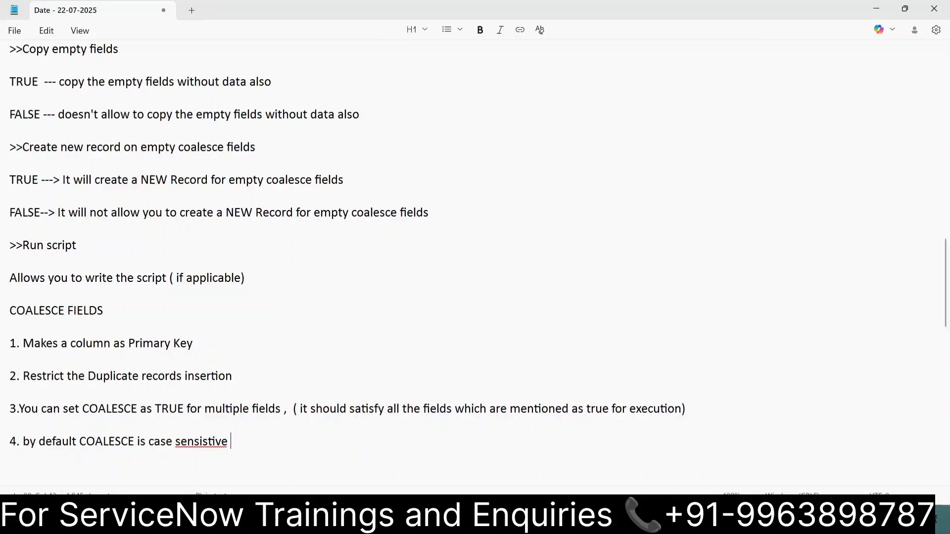
{"action": "left_click", "coordinate": [181, 451]}
{"action": "left_click", "coordinate": [192, 465]}
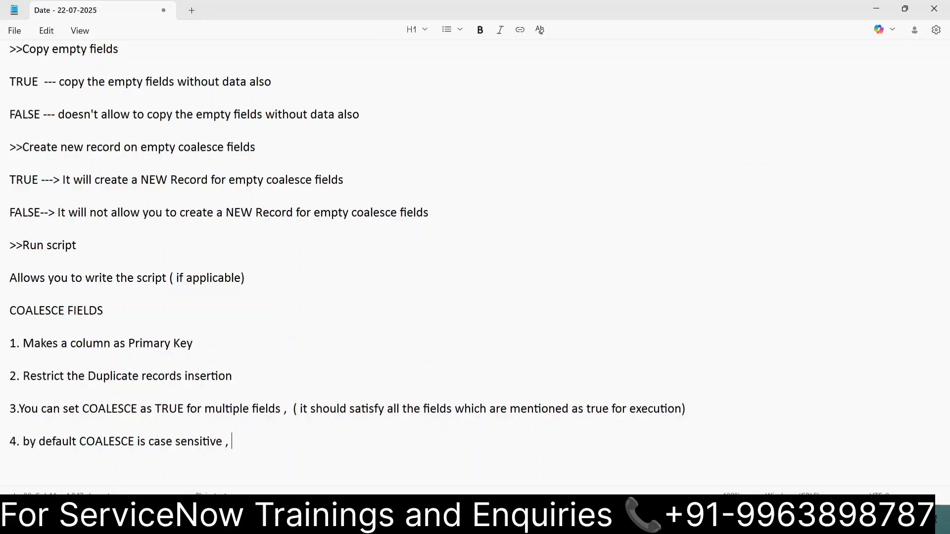
Complete the fourth coalesce point with ", but we can make if you want".
{"action": "type", "text": ", but we n"}
{"action": "key", "text": "BackSpace"}
{"action": "type", "text": "can make "}
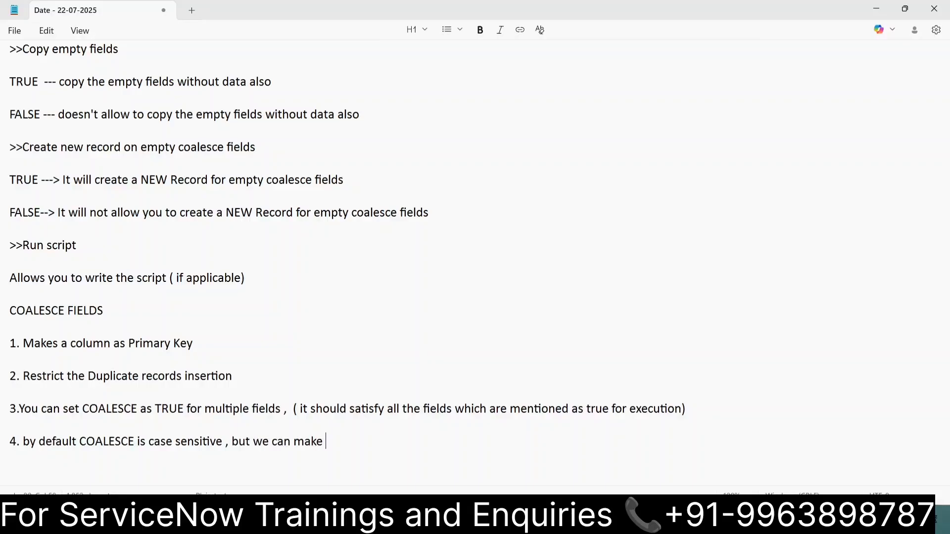
{"action": "type", "text": "if you want"}
Add the heading "TRANSFORM SCRIPTS" below the coalesce points.
{"action": "key", "text": "Return"}
{"action": "key", "text": "Return"}
{"action": "scroll", "coordinate": [242, 384], "scroll_direction": "down", "scroll_amount": 3}
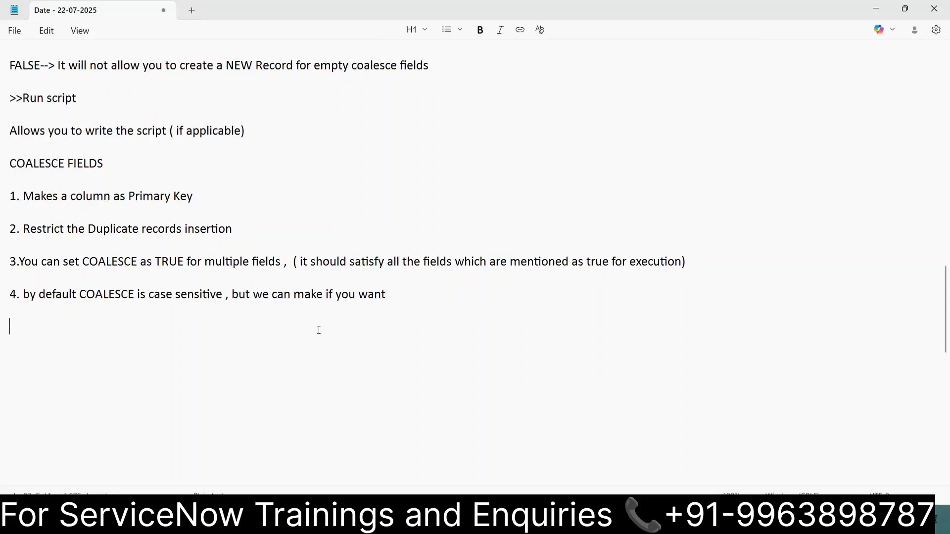
{"action": "key", "text": "Return"}
{"action": "type", "text": "TRAN"}
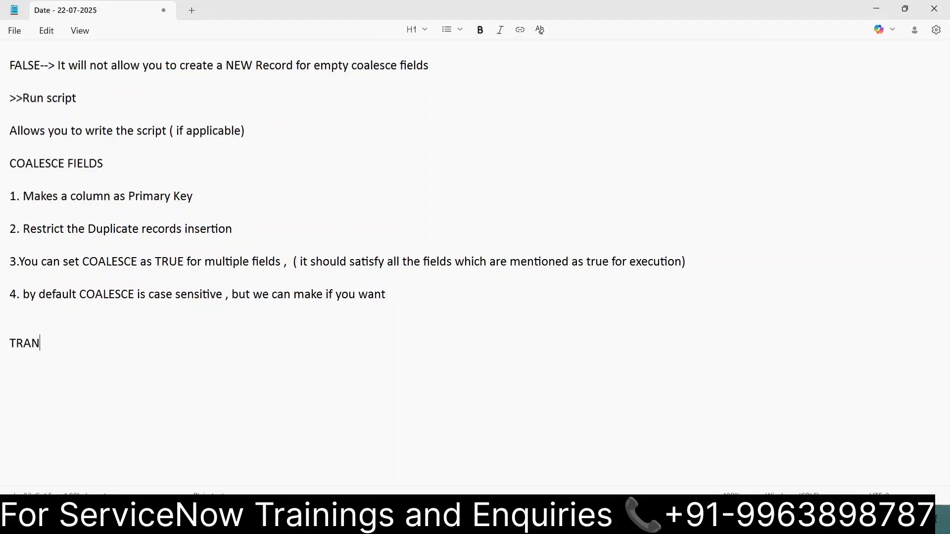
{"action": "type", "text": "SFORM SCRIPTS"}
{"action": "key", "text": "Return"}
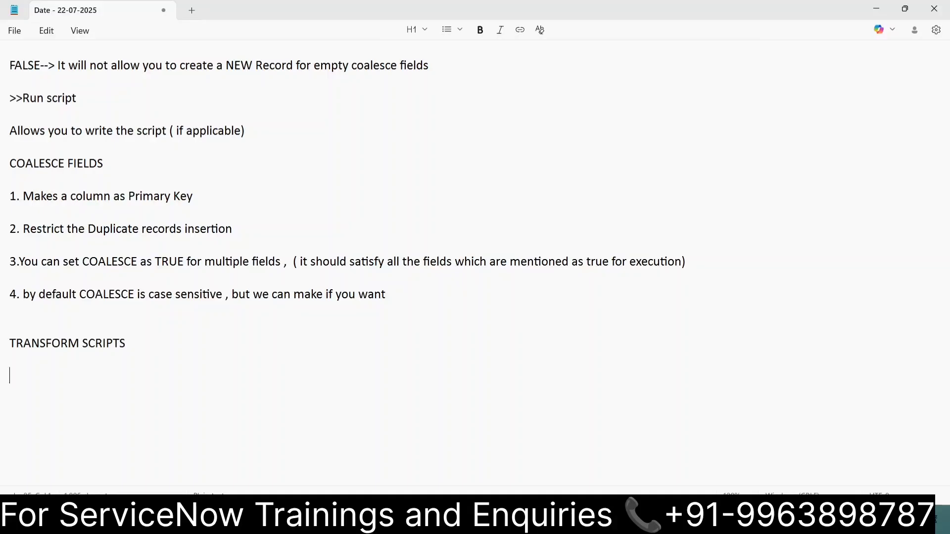
List "1.onStart" and "2.onBefore" under the TRANSFORM SCRIPTS heading.
{"action": "scroll", "coordinate": [198, 64], "scroll_direction": "down", "scroll_amount": 3}
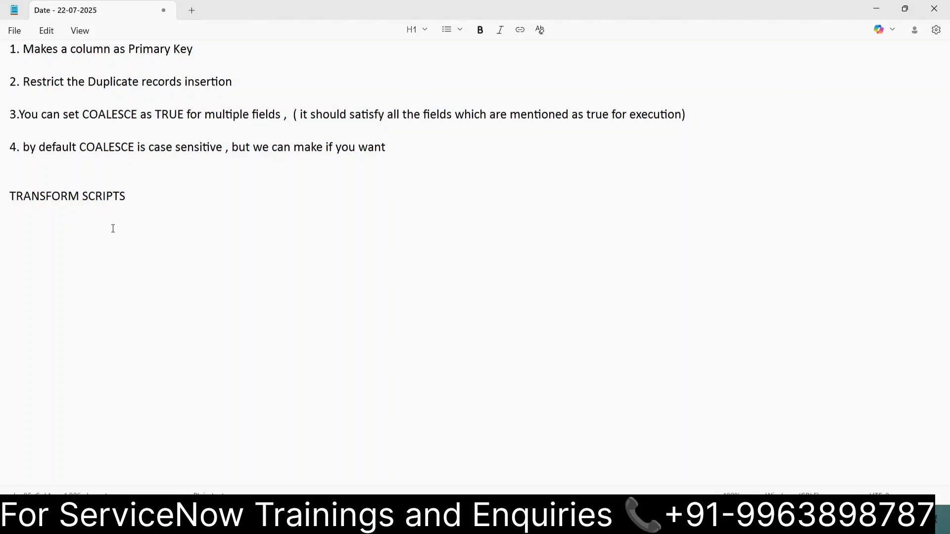
{"action": "type", "text": "1.onStart"}
{"action": "key", "text": "Return"}
{"action": "key", "text": "Return"}
{"action": "type", "text": "2.On"}
{"action": "key", "text": "BackSpace"}
{"action": "key", "text": "BackSpace"}
{"action": "type", "text": "onBe"}
{"action": "type", "text": "e"}
Add "3.onAfter" and "4.onComplete" to the transform scripts list.
{"action": "key", "text": "Return"}
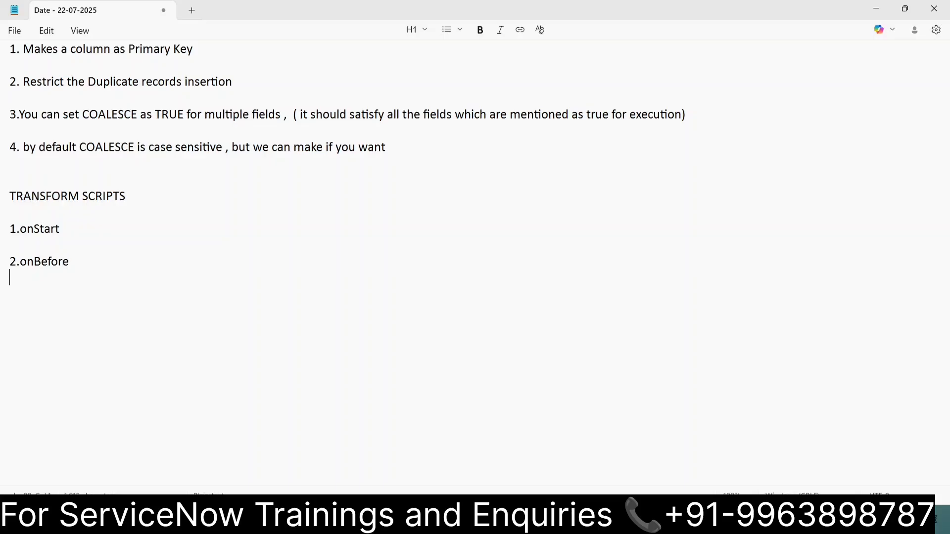
{"action": "type", "text": "3.onAfter"}
{"action": "key", "text": "Return"}
{"action": "type", "text": "4.onComplete"}
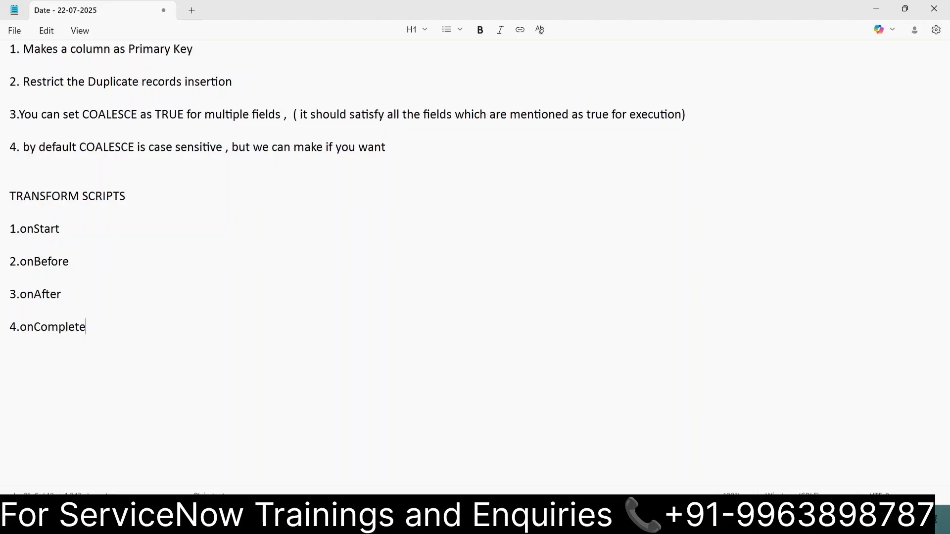
Add "5.onChoiceCreate" as the fifth entry of the transform scripts list.
{"action": "key", "text": "Return"}
{"action": "type", "text": "5.onChoiceReje"}
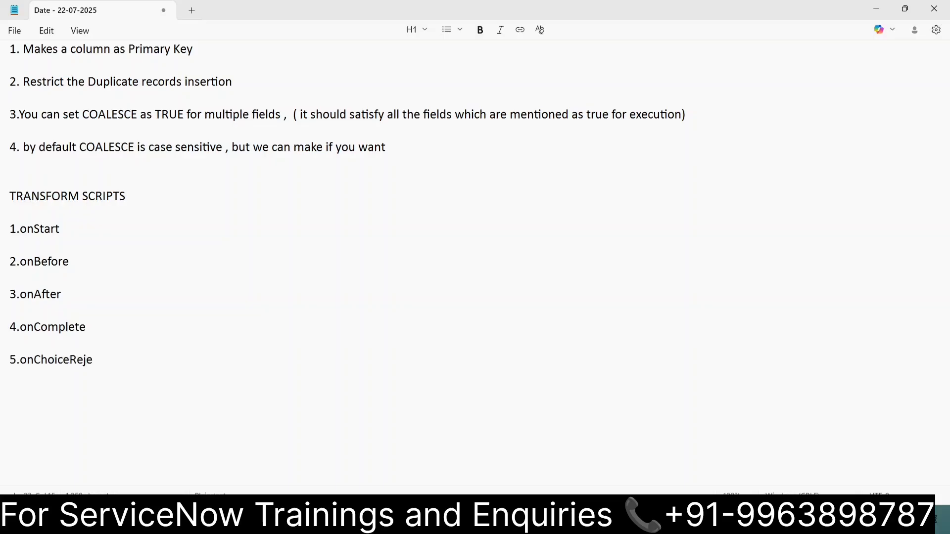
{"action": "key", "text": "BackSpace"}
{"action": "key", "text": "BackSpace"}
{"action": "key", "text": "BackSpace"}
{"action": "key", "text": "BackSpace"}
{"action": "type", "text": "Create"}
{"action": "key", "text": "Return"}
{"action": "key", "text": "Return"}
Add "6.onReject" and "7.onForeignInsert" to finish the transform scripts list.
{"action": "type", "text": "6.onR"}
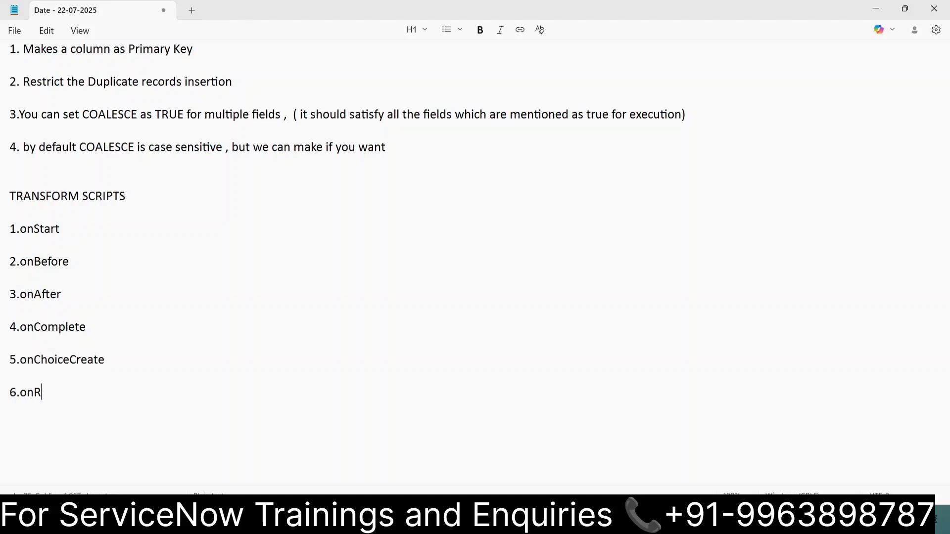
{"action": "type", "text": "eject"}
{"action": "key", "text": "Return"}
{"action": "key", "text": "Return"}
{"action": "type", "text": "7.onForeign "}
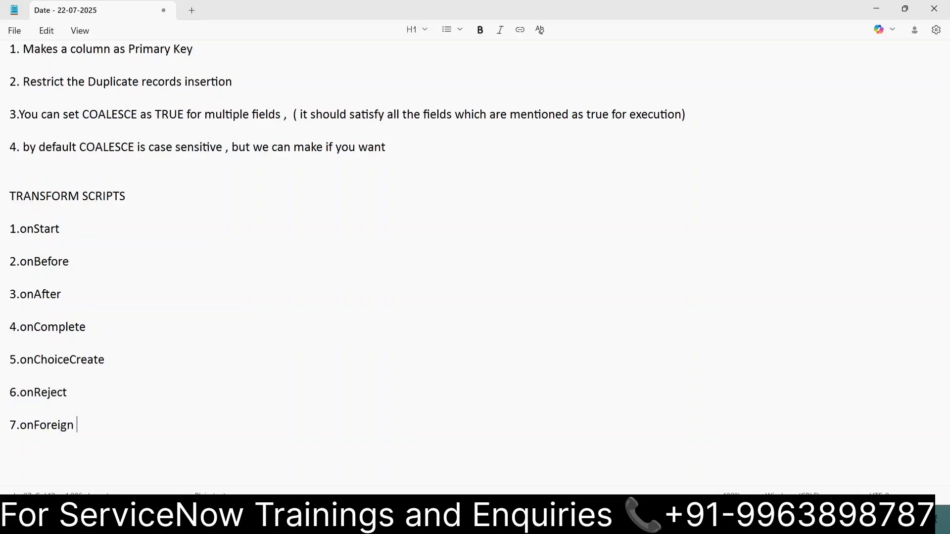
{"action": "type", "text": "Insert"}
{"action": "key", "text": "Return"}
{"action": "key", "text": "Return"}
{"action": "key", "text": "Return"}
Review the notes on the transform map options and the transform script types, focusing on onStart, onBefore and onAfter.
{"action": "scroll", "coordinate": [301, 275], "scroll_direction": "up", "scroll_amount": 1}
{"action": "scroll", "coordinate": [297, 272], "scroll_direction": "down", "scroll_amount": 3}
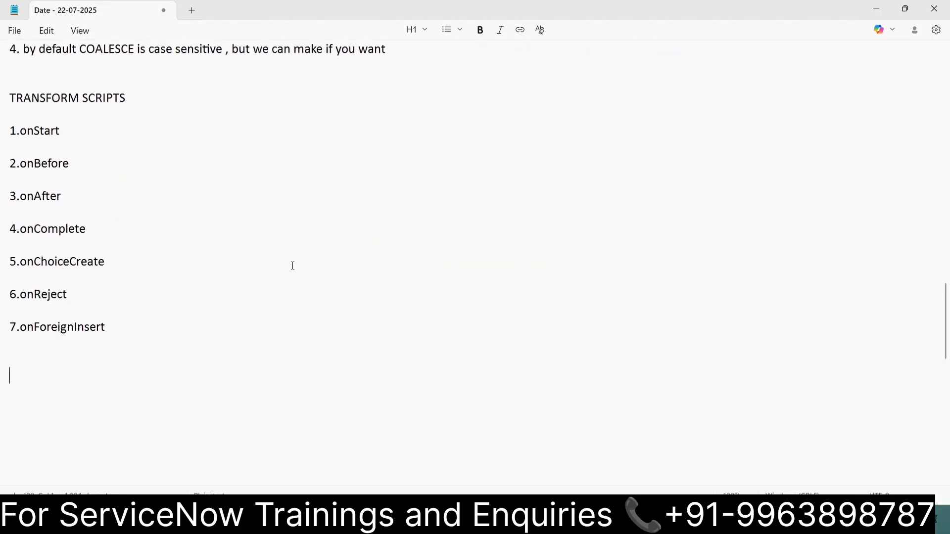
{"action": "scroll", "coordinate": [292, 265], "scroll_direction": "up", "scroll_amount": 1}
{"action": "scroll", "coordinate": [171, 267], "scroll_direction": "up", "scroll_amount": 1}
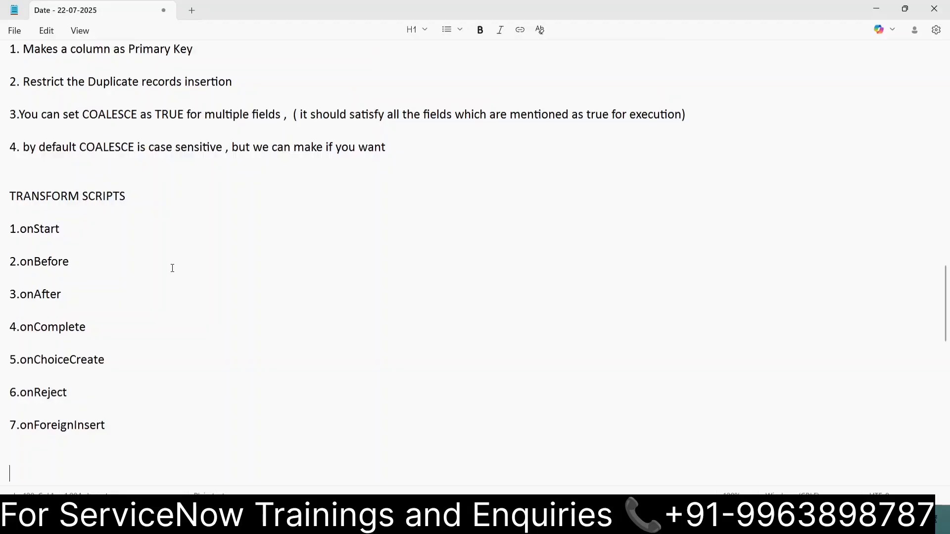
{"action": "scroll", "coordinate": [236, 250], "scroll_direction": "up", "scroll_amount": 3}
{"action": "left_click_drag", "start_coordinate": [80, 147], "coordinate": [1, 151]}
{"action": "scroll", "coordinate": [140, 286], "scroll_direction": "down", "scroll_amount": 5}
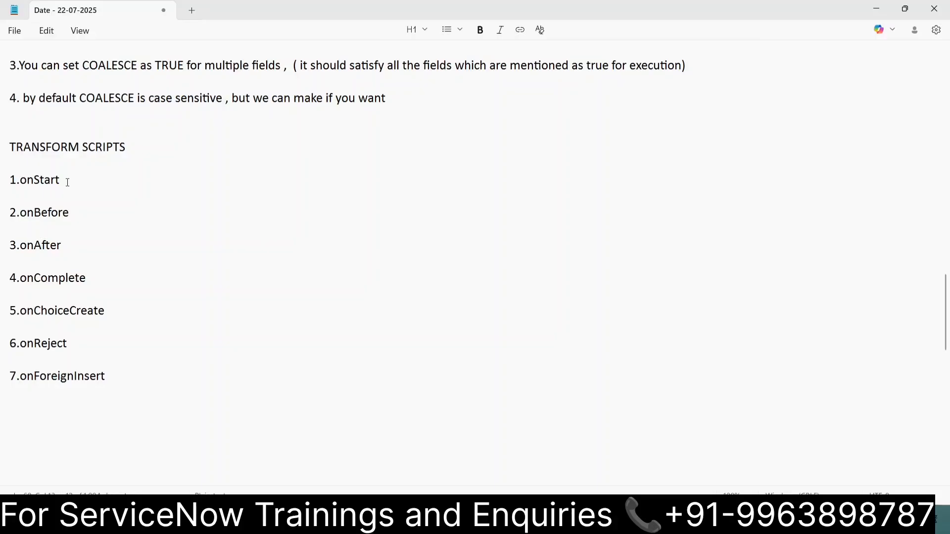
{"action": "left_click", "coordinate": [73, 191]}
{"action": "left_click", "coordinate": [77, 212]}
{"action": "left_click", "coordinate": [72, 242]}
{"action": "left_click", "coordinate": [86, 179]}
{"action": "left_click_drag", "start_coordinate": [21, 216], "coordinate": [73, 214]}
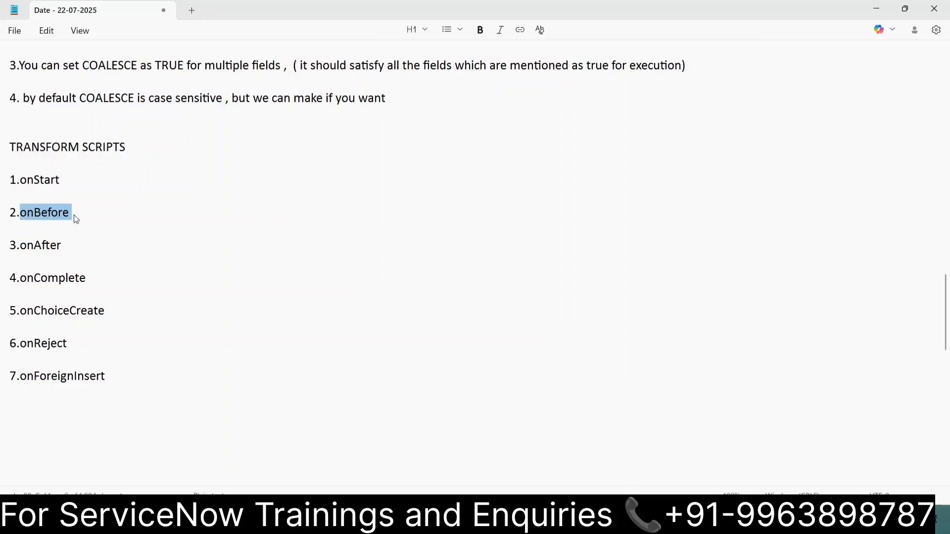